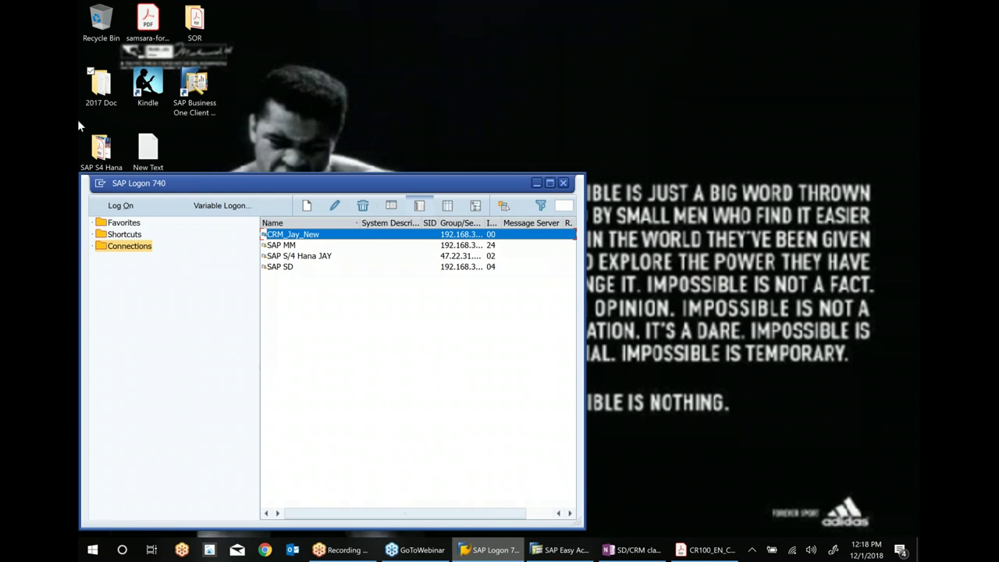
Drag the SAP Logon 740 window up and to the right to show more of the desktop
left_click_drag(297, 177, 455, 127)
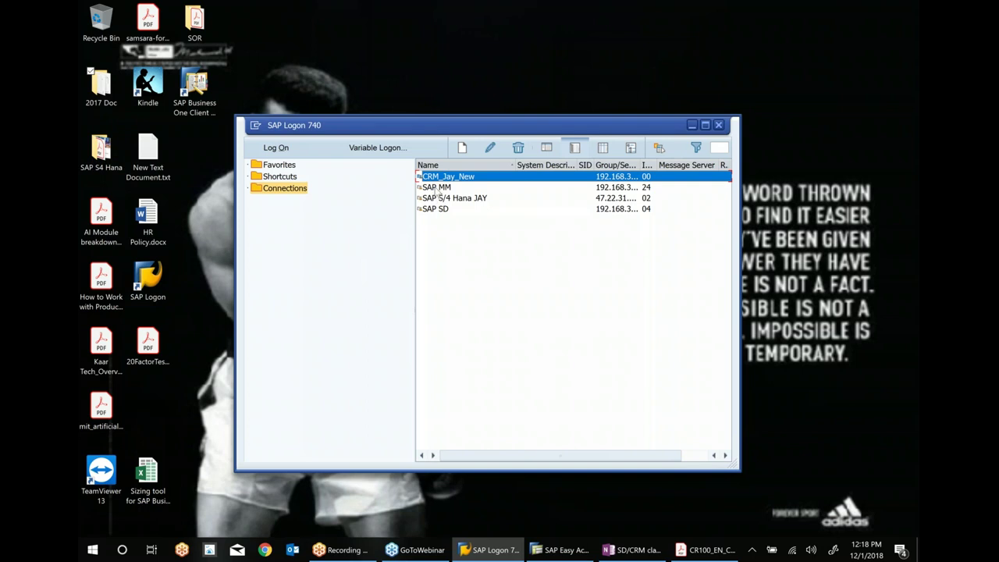
left_click(462, 148)
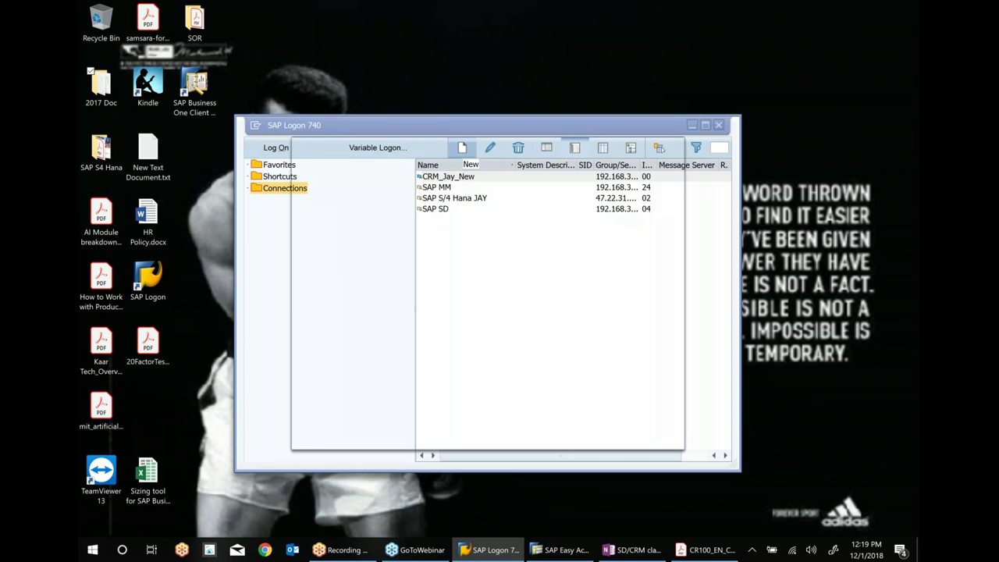
left_click(589, 425)
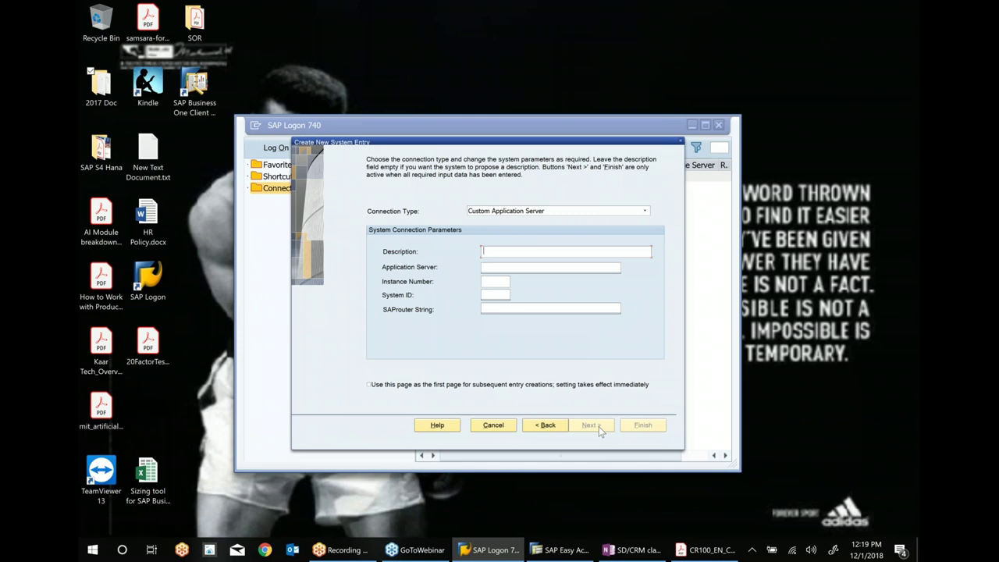
left_click(680, 142)
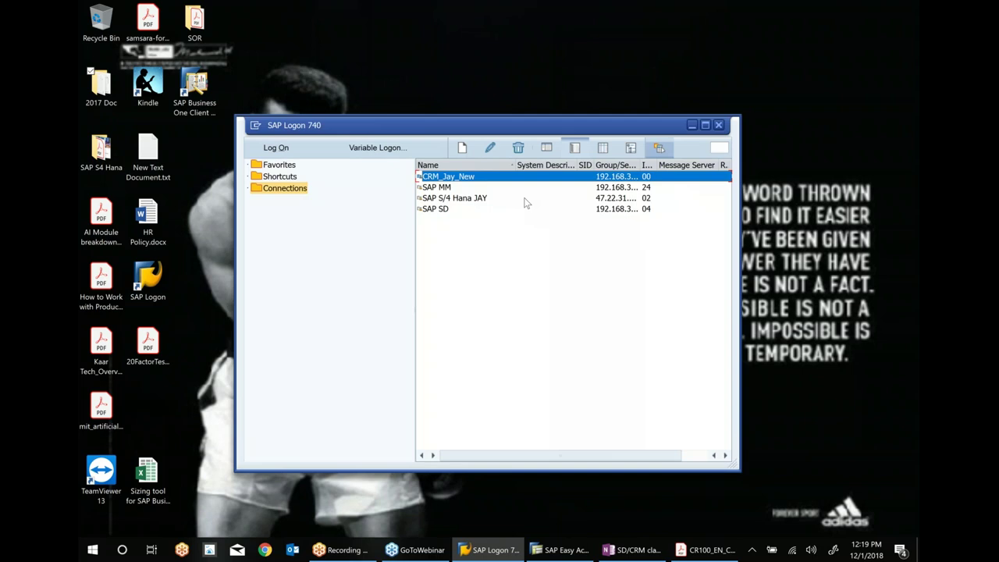
right_click(441, 179)
left_click(457, 247)
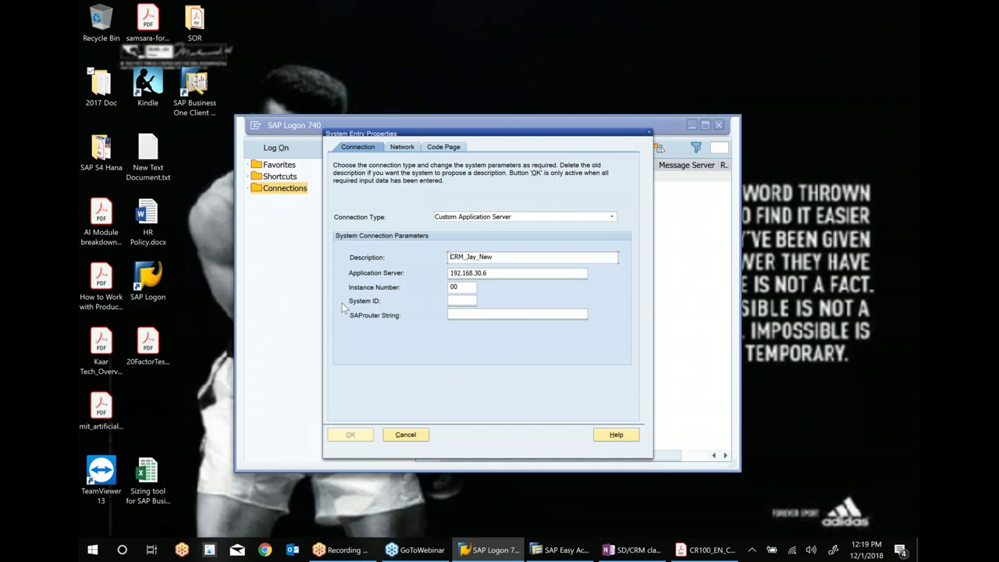
left_click(461, 291)
left_click(405, 434)
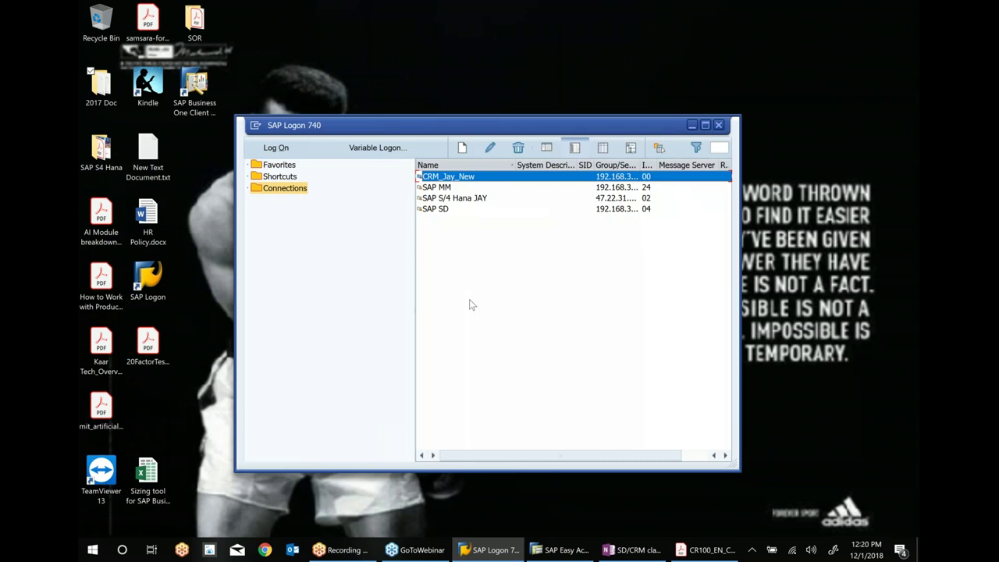
Log on to CRM_Jay_New with the remembered user name and the account password
double_click(434, 178)
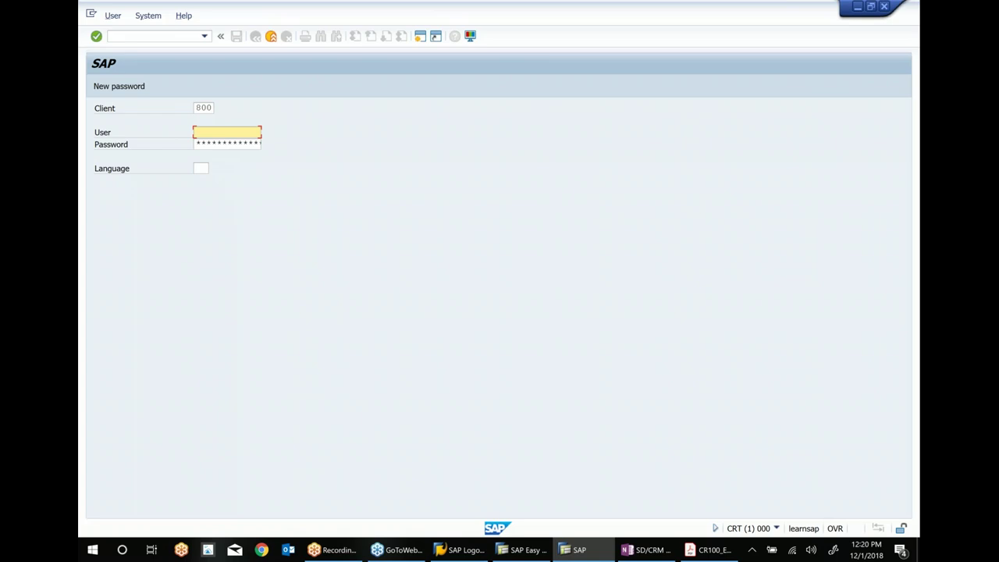
left_click(202, 131)
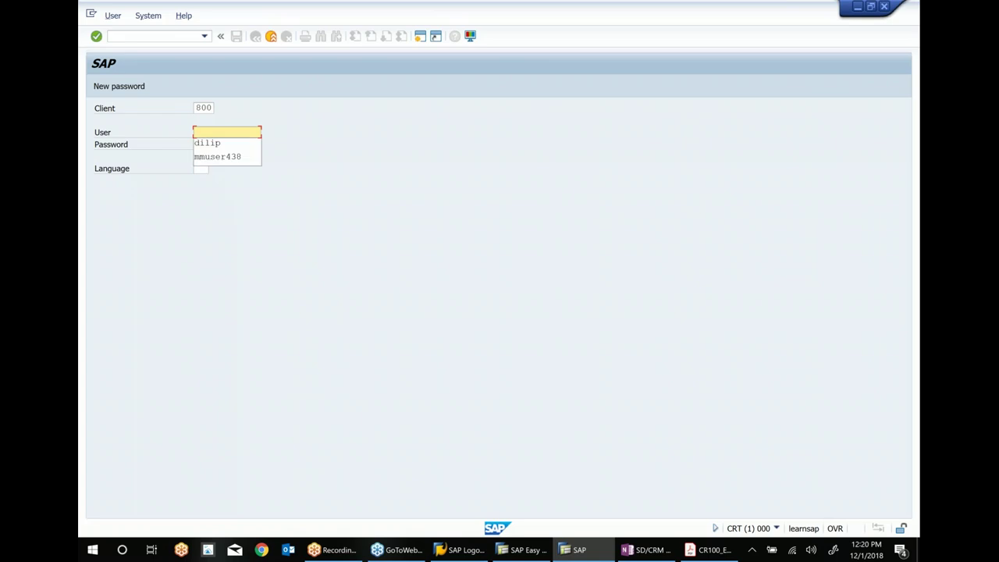
key("Down")
key("Return")
left_click(227, 144)
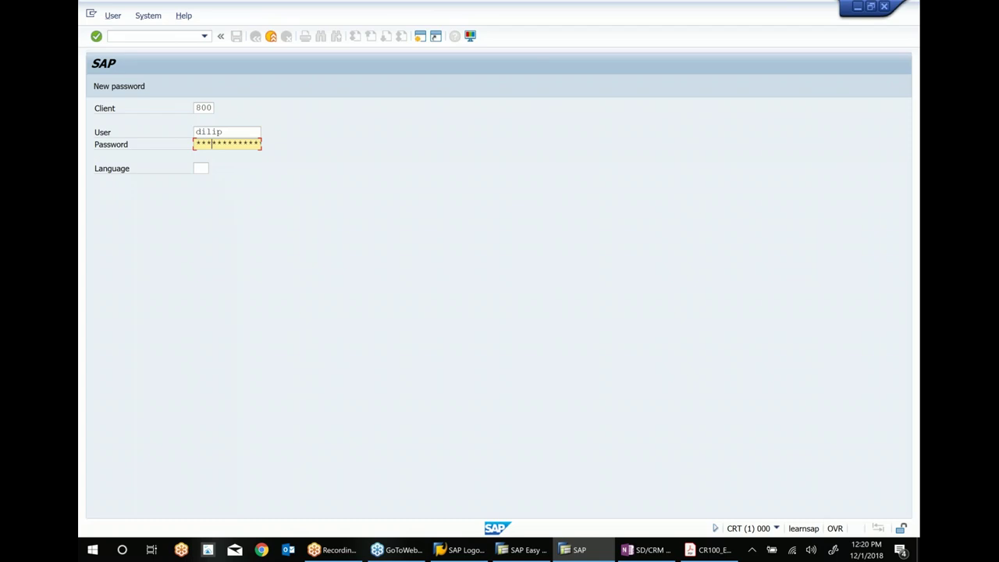
type("****")
key("Return")
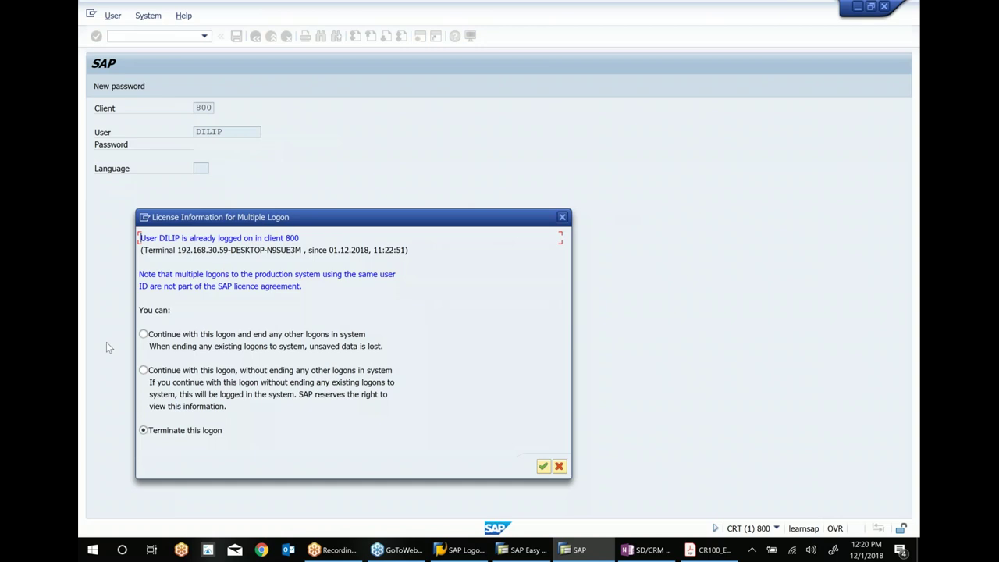
Choose 'Continue and end other logons', confirm, and dismiss the session-closed message
left_click(173, 337)
left_click(545, 465)
left_click(594, 322)
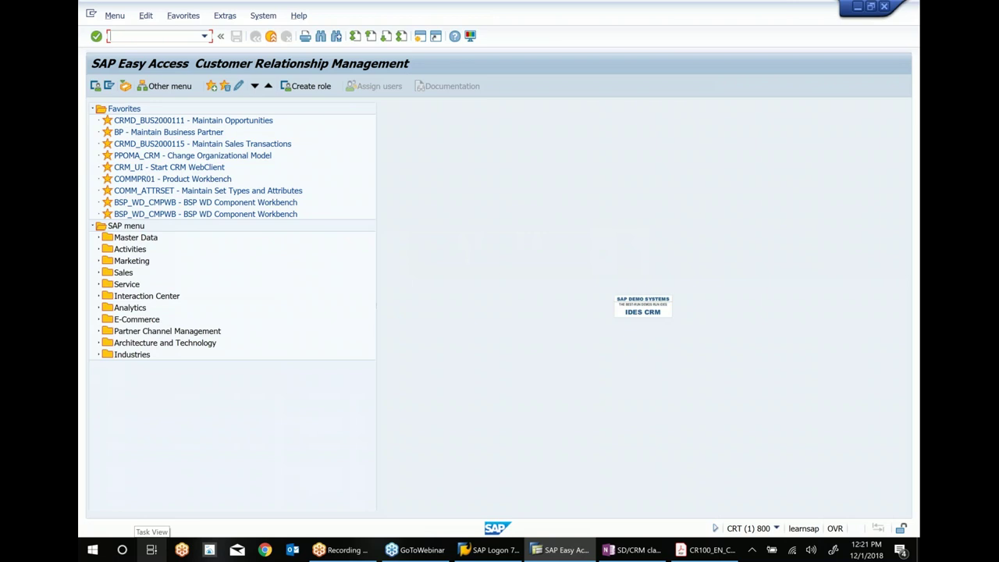
Toggle between SAP menu and User menu, ending on User menu, then collapse Favorites
left_click(95, 86)
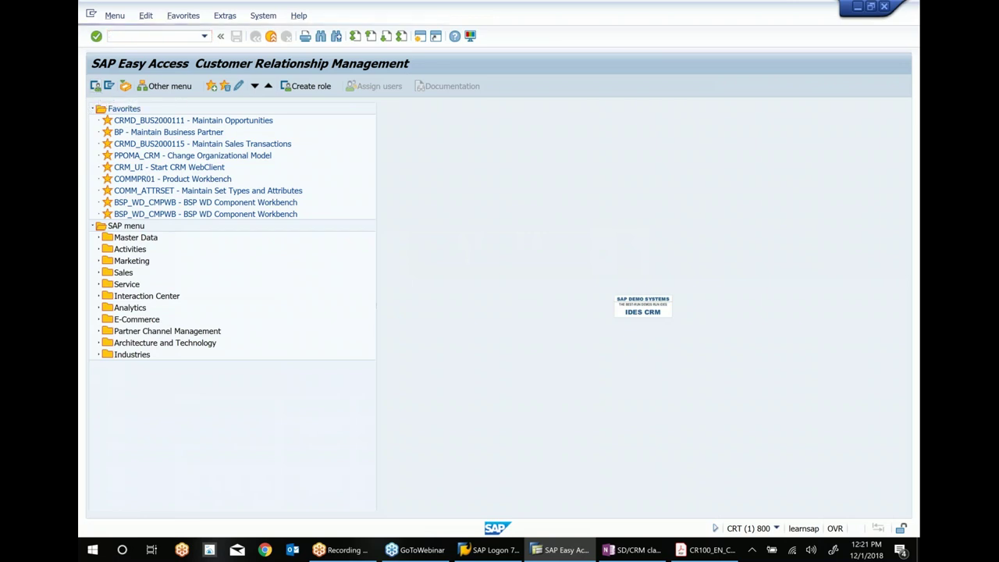
left_click(109, 87)
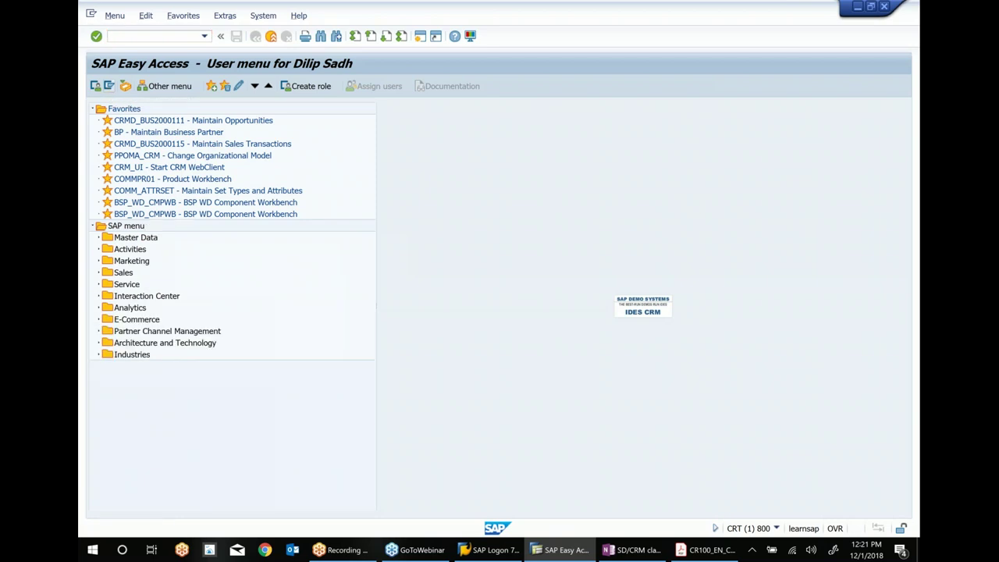
left_click(94, 87)
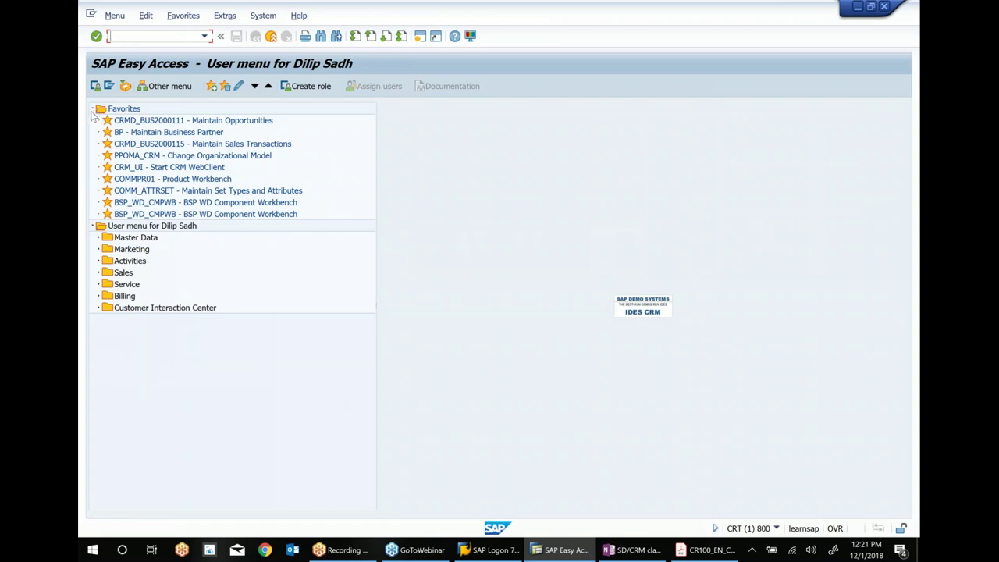
left_click(93, 110)
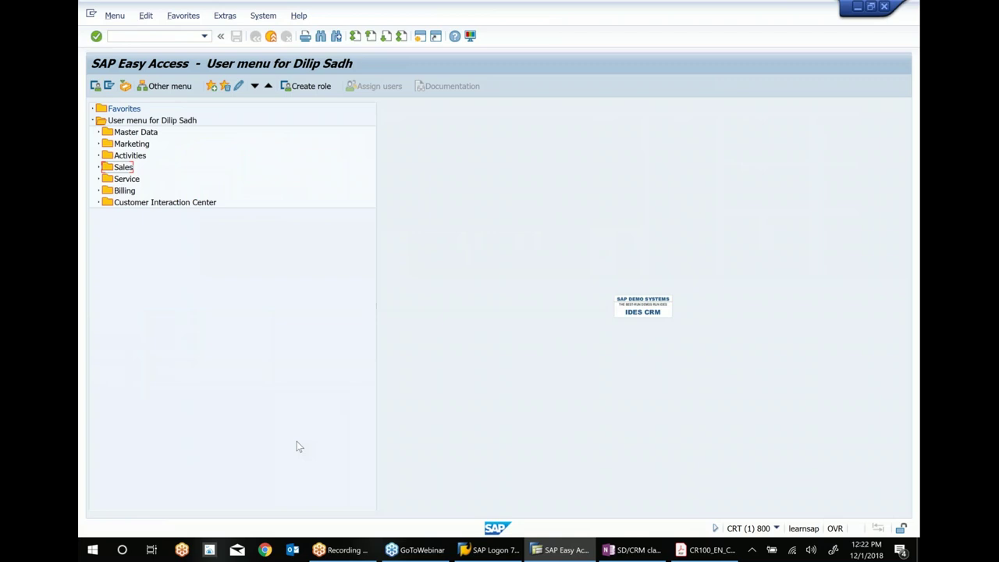
Select the Master Data folder, then expand and collapse it again
left_click(134, 134)
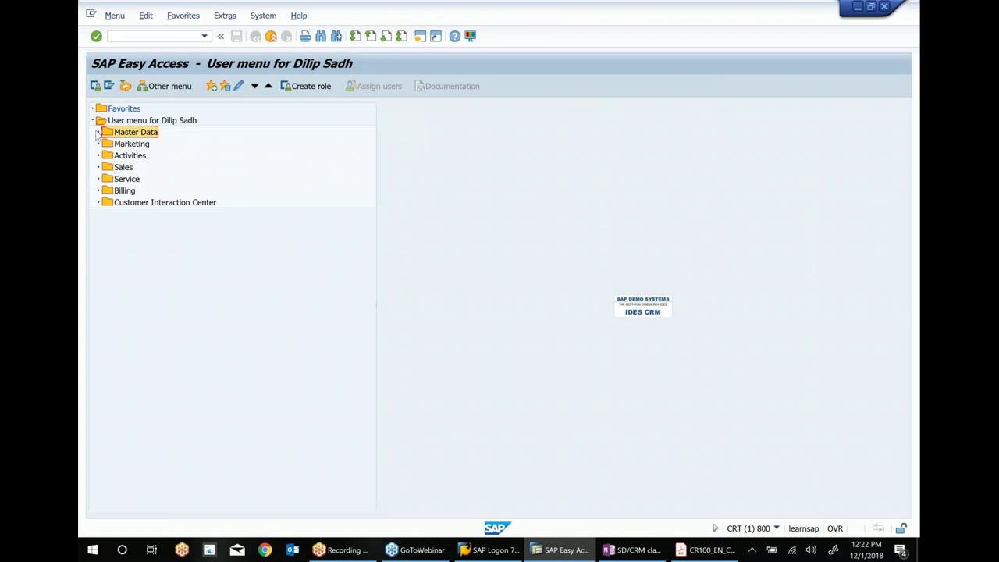
left_click(97, 132)
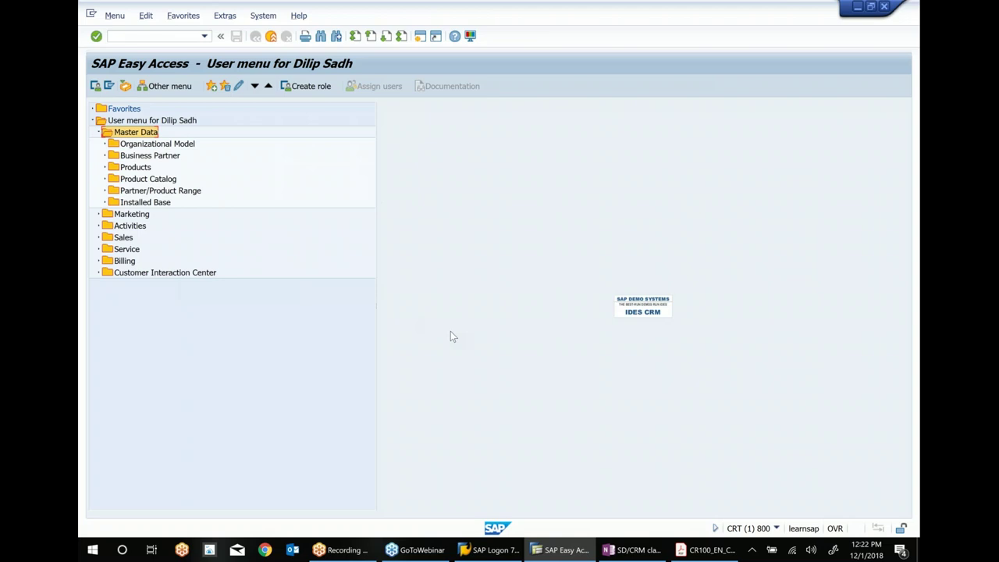
left_click(98, 133)
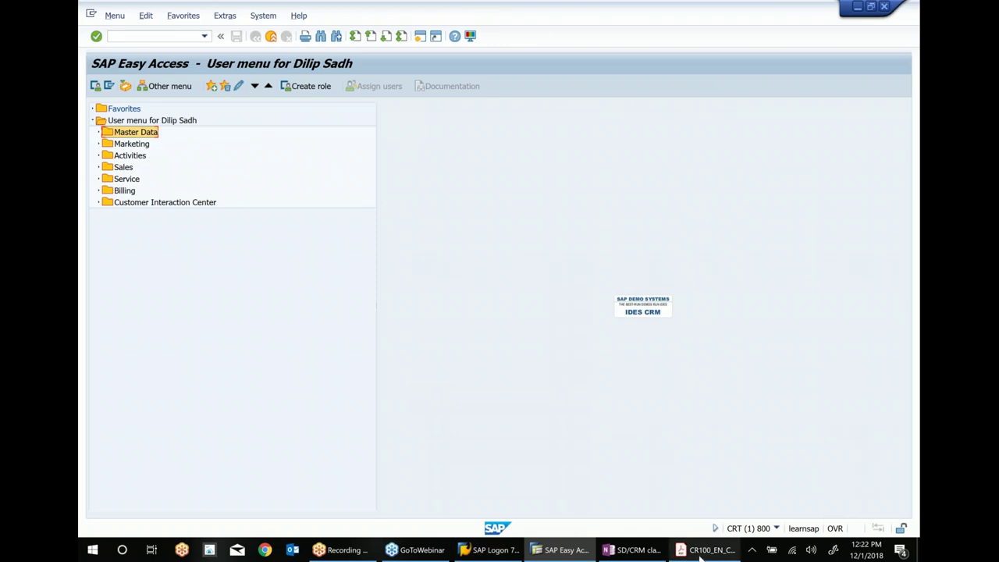
mouse_move(700, 550)
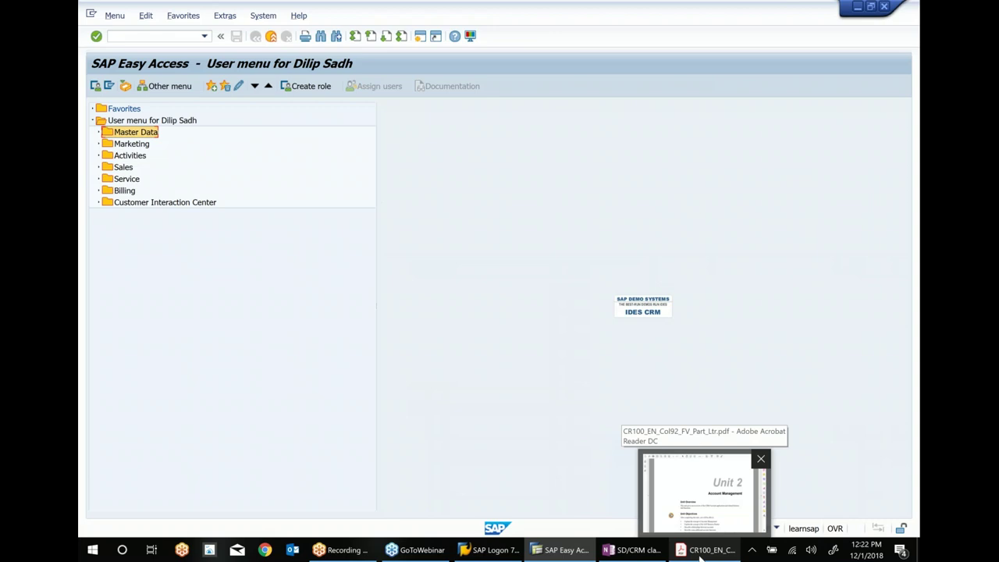
Bring up the CR100 PDF and scroll to page 38, Figure 9 on Business Partners
left_click(701, 554)
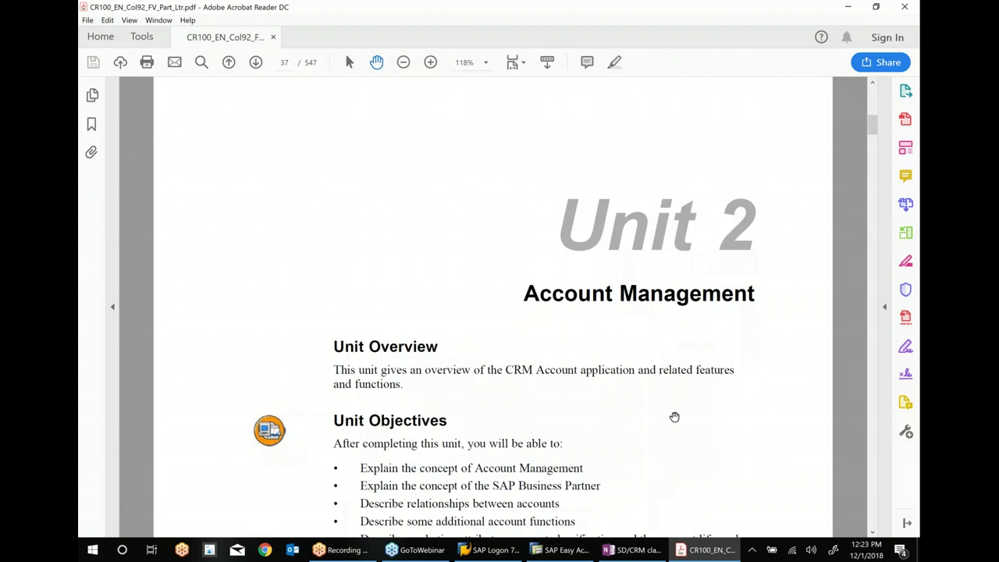
scroll(674, 417, "down", 6)
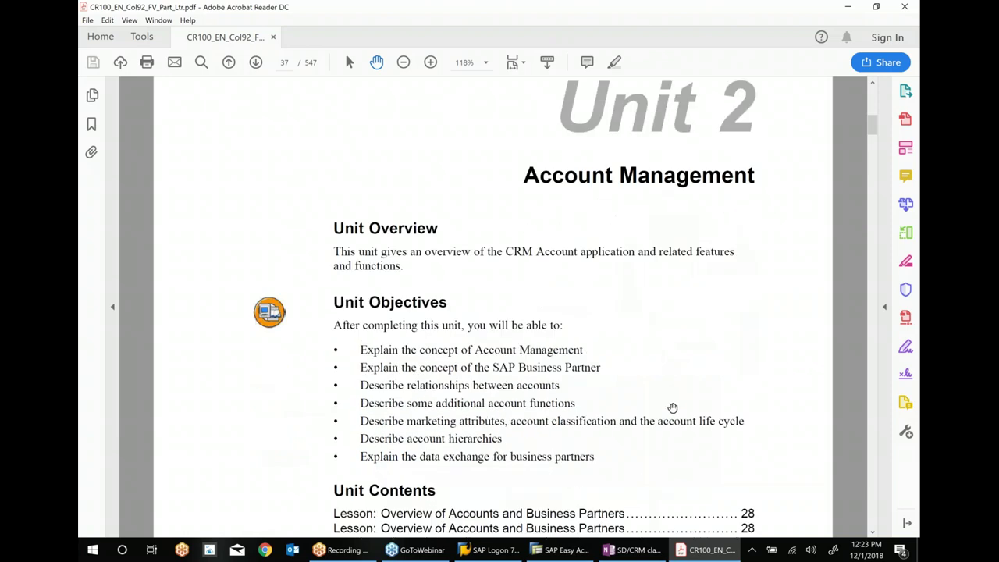
scroll(673, 407, "down", 3)
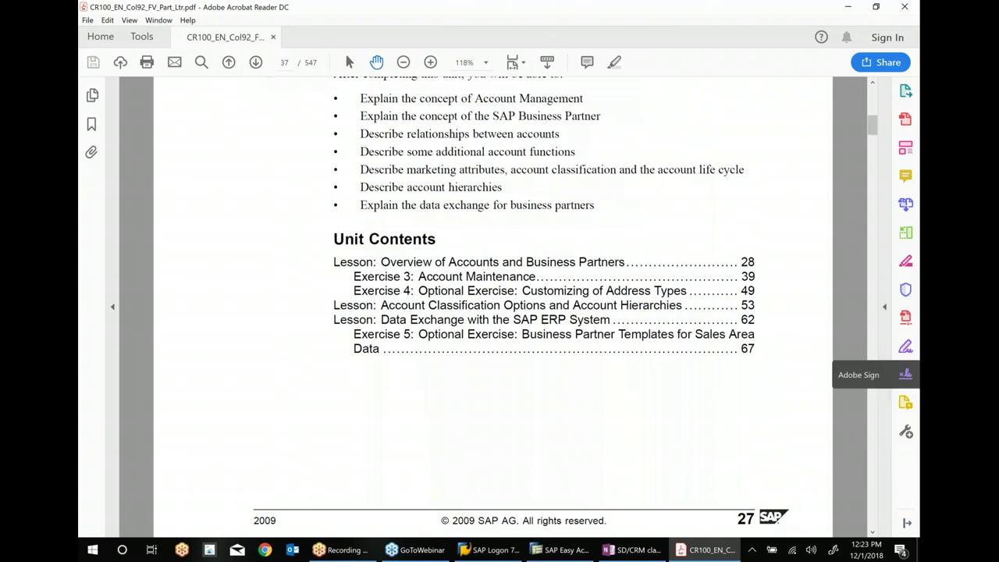
scroll(648, 322, "down", 2)
scroll(648, 324, "down", 5)
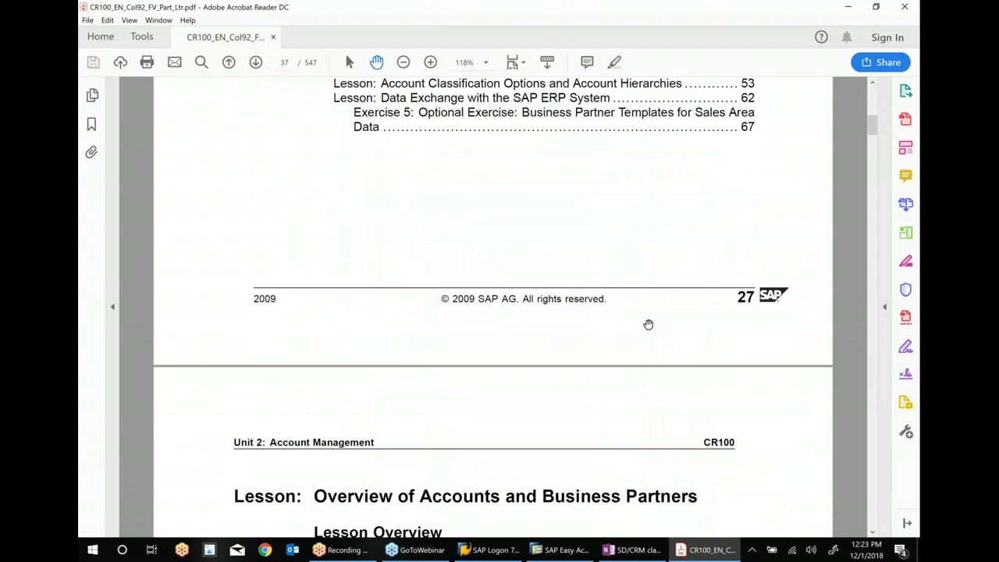
scroll(648, 323, "down", 6)
scroll(647, 324, "down", 5)
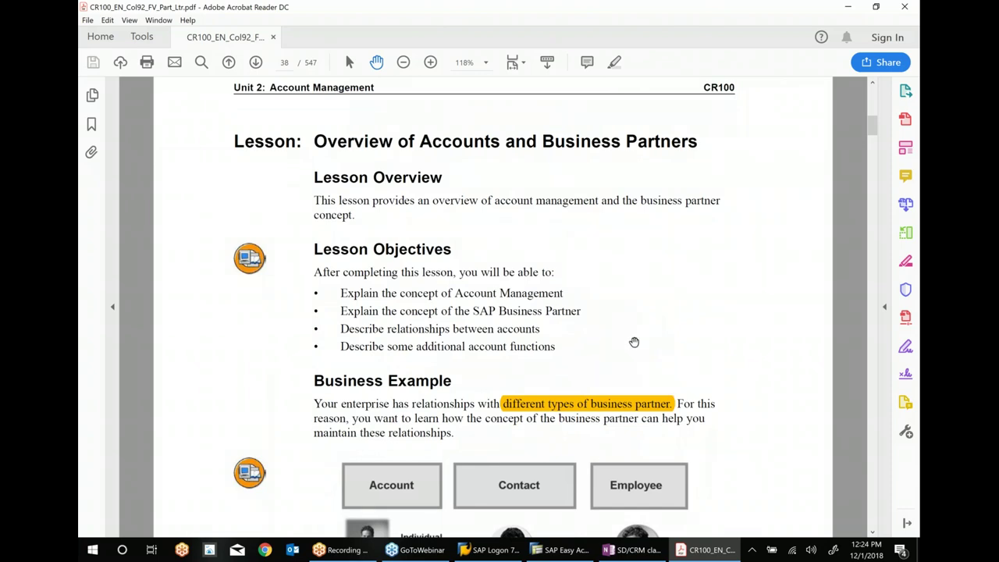
scroll(633, 341, "down", 5)
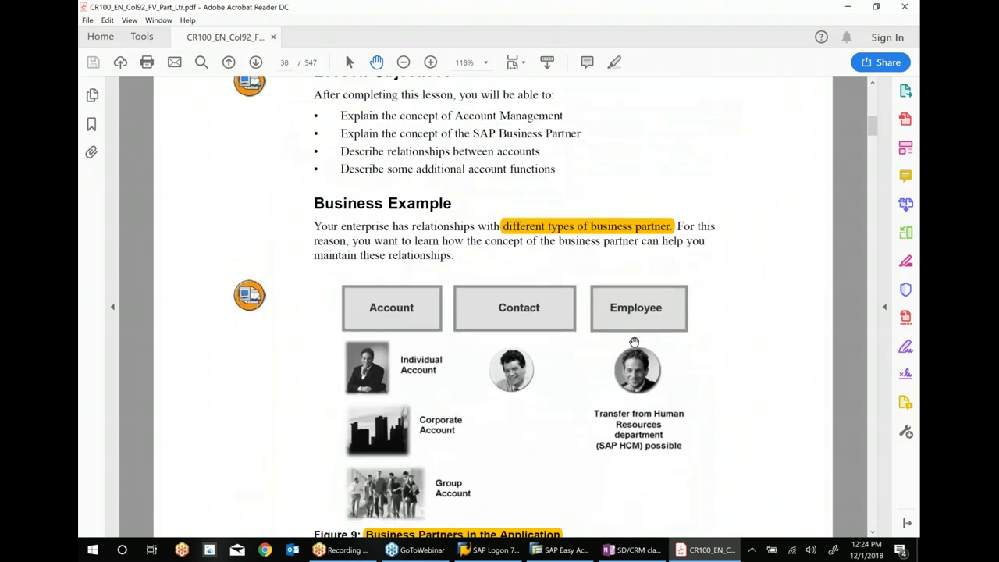
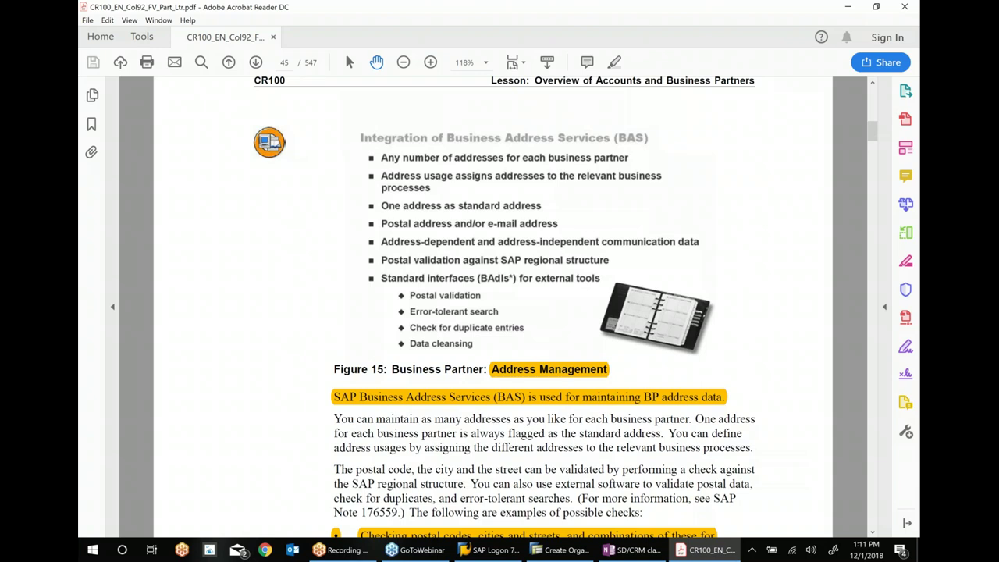
Scroll past the address management notes on page 45 to the Templates figure on page 46
scroll(508, 243, "down", 4)
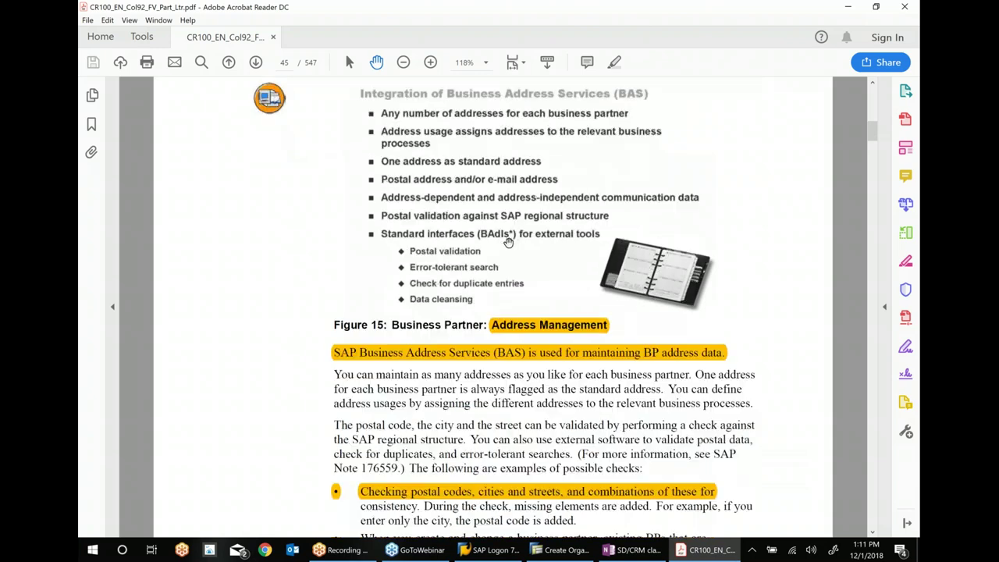
scroll(471, 306, "down", 4)
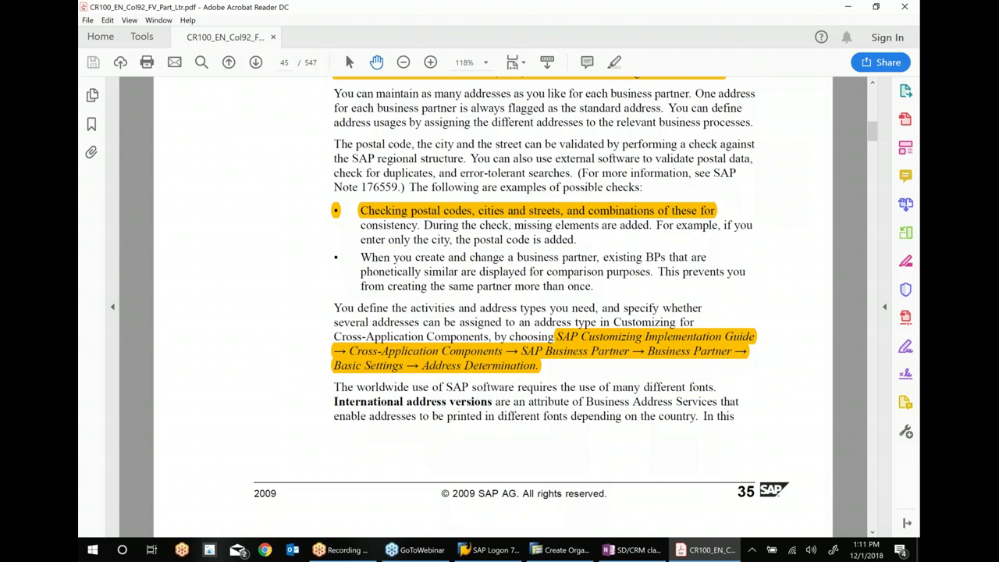
scroll(493, 296, "down", 6)
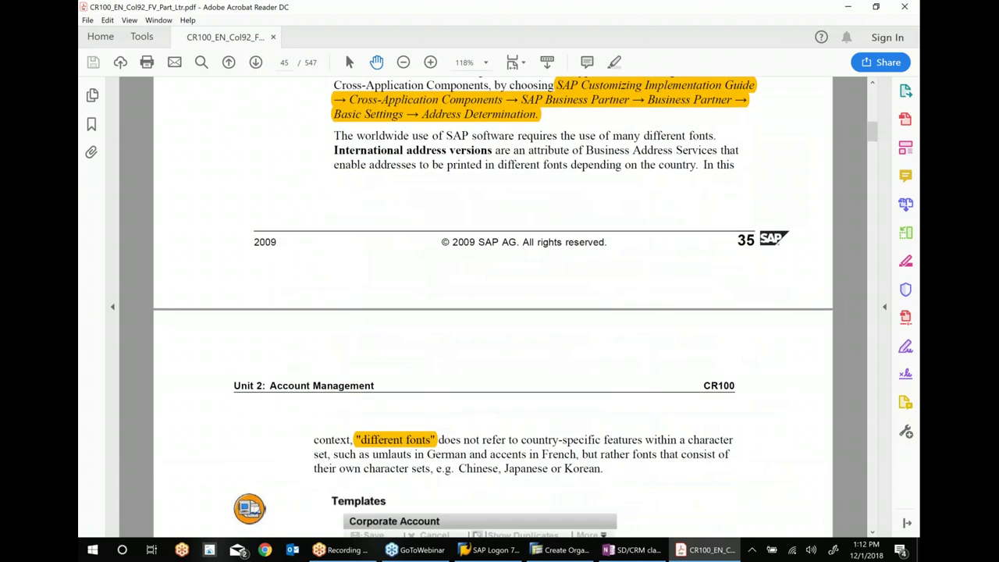
scroll(493, 306, "down", 4)
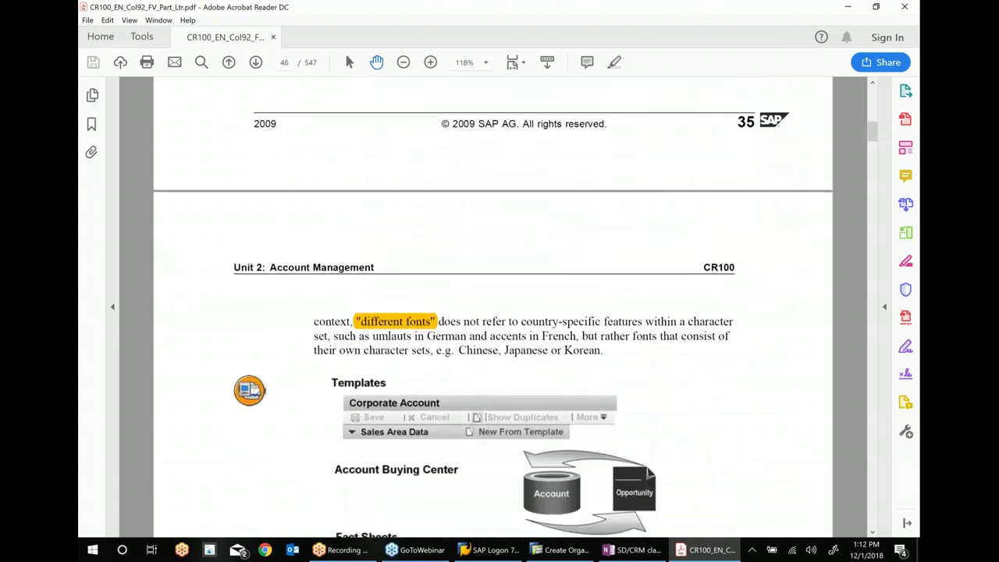
Scroll past Figure 16 to the Templates IMG path and Buying Center section on page 47
scroll(395, 213, "down", 4)
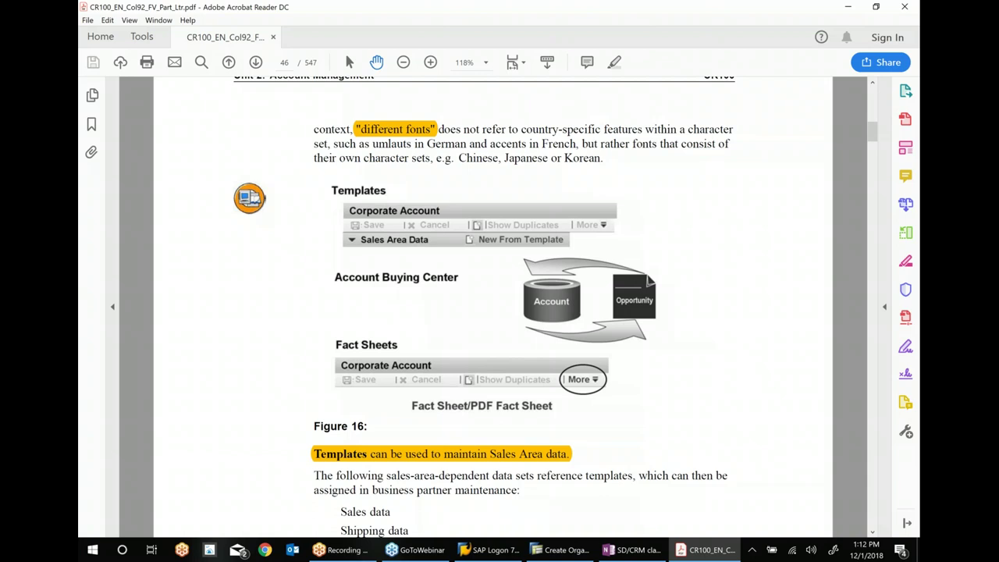
scroll(484, 227, "down", 2)
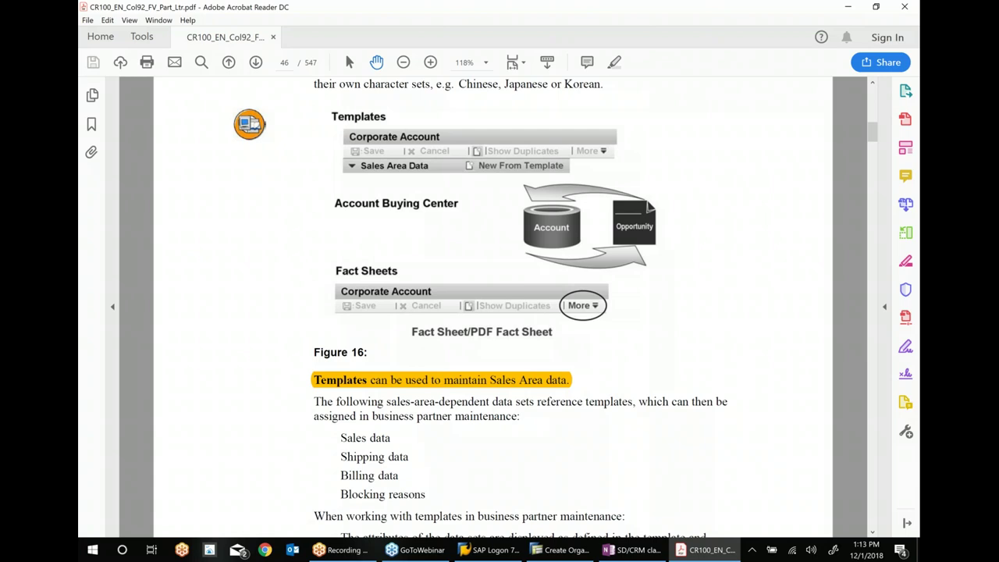
scroll(546, 386, "down", 6)
scroll(493, 302, "down", 9)
scroll(493, 304, "down", 4)
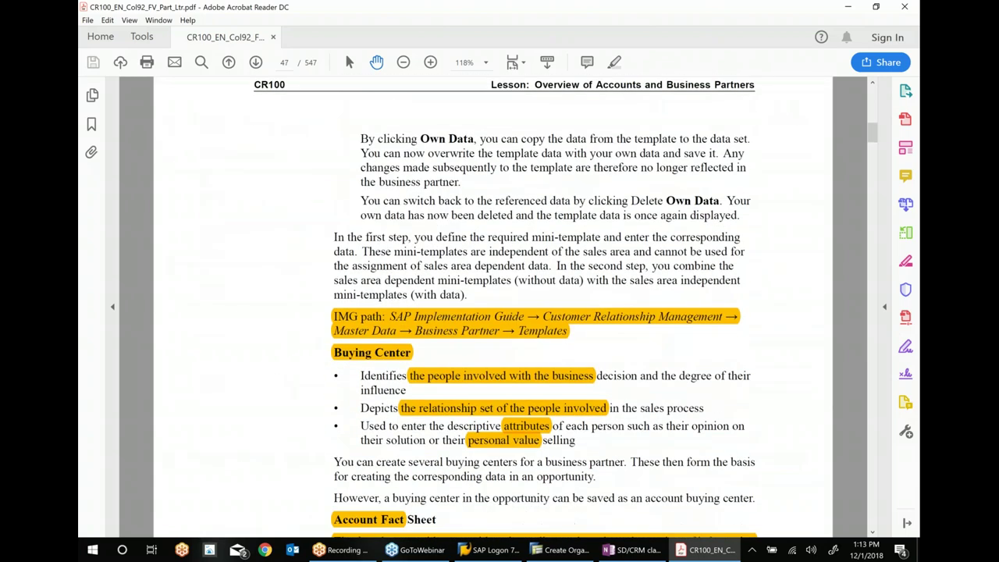
scroll(494, 304, "down", 2)
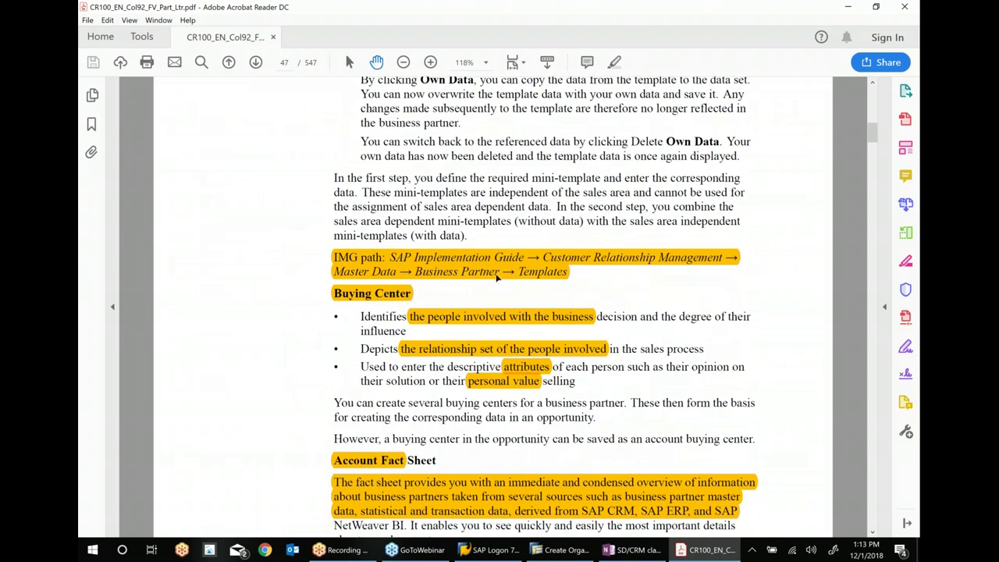
scroll(414, 290, "down", 1)
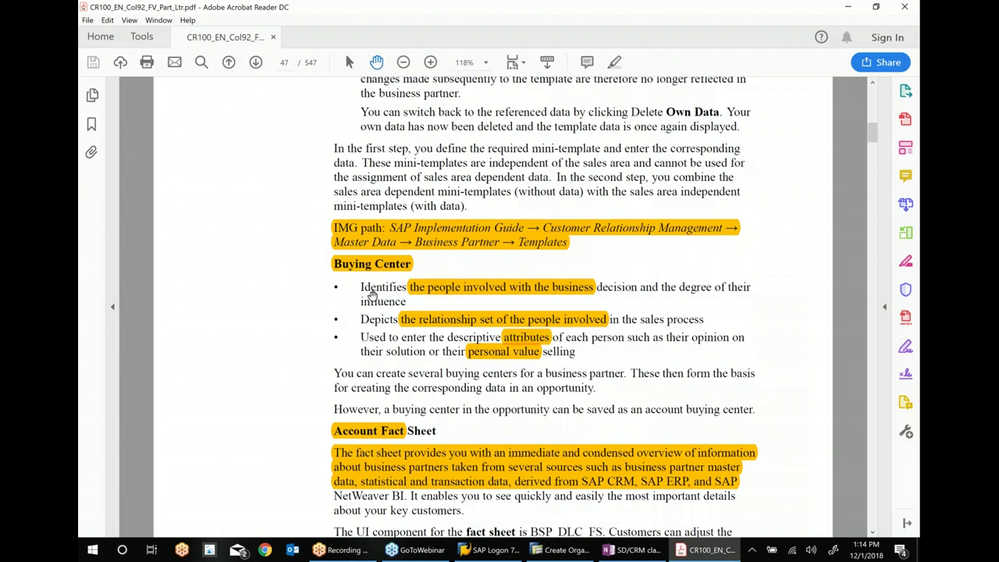
Scroll to Exercise 3: Account Maintenance on page 49, then minimize Acrobat and the SAP window
scroll(486, 334, "down", 3)
scroll(430, 291, "down", 2)
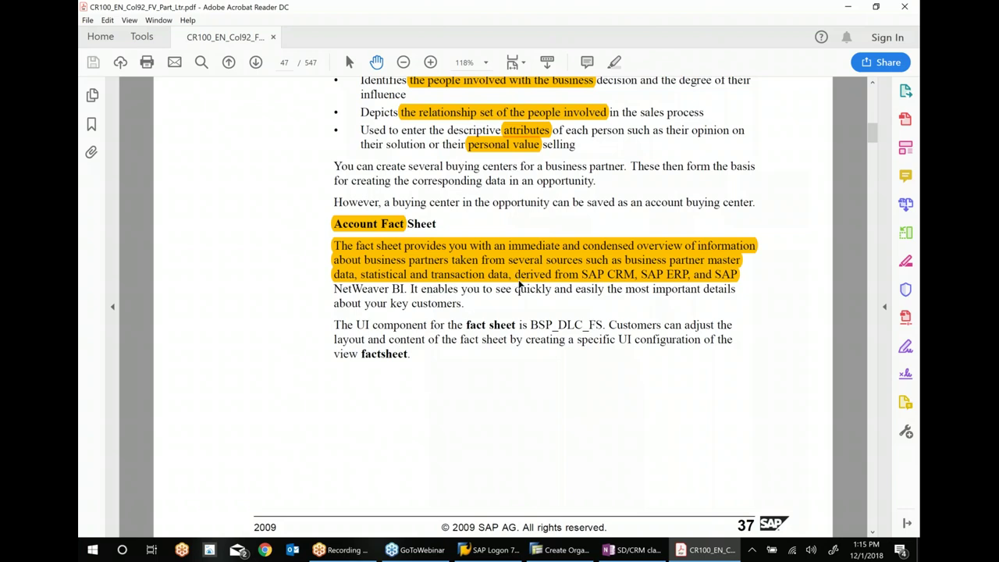
scroll(519, 286, "down", 1)
scroll(519, 286, "down", 2)
scroll(537, 359, "down", 10)
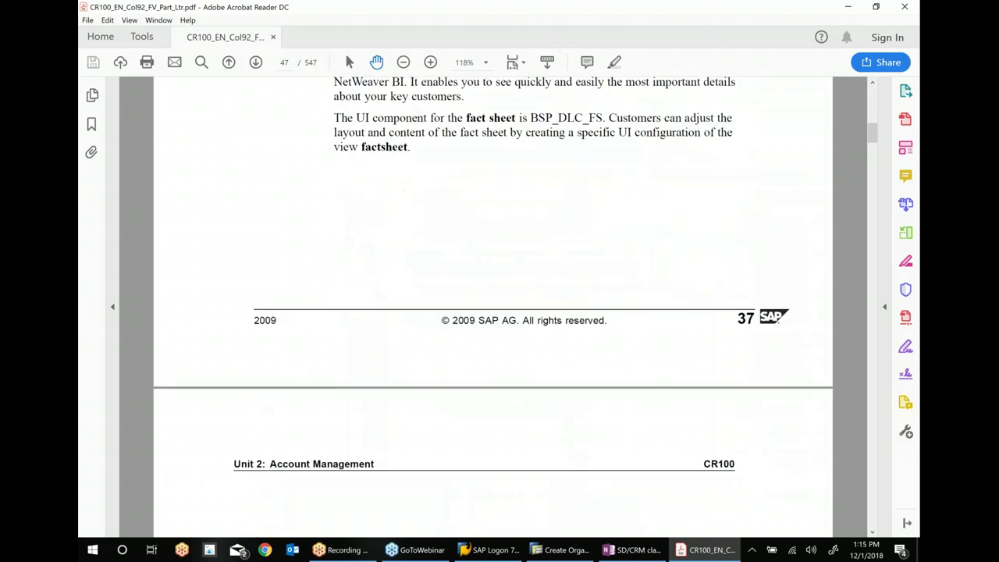
scroll(539, 372, "down", 5)
scroll(539, 372, "down", 5)
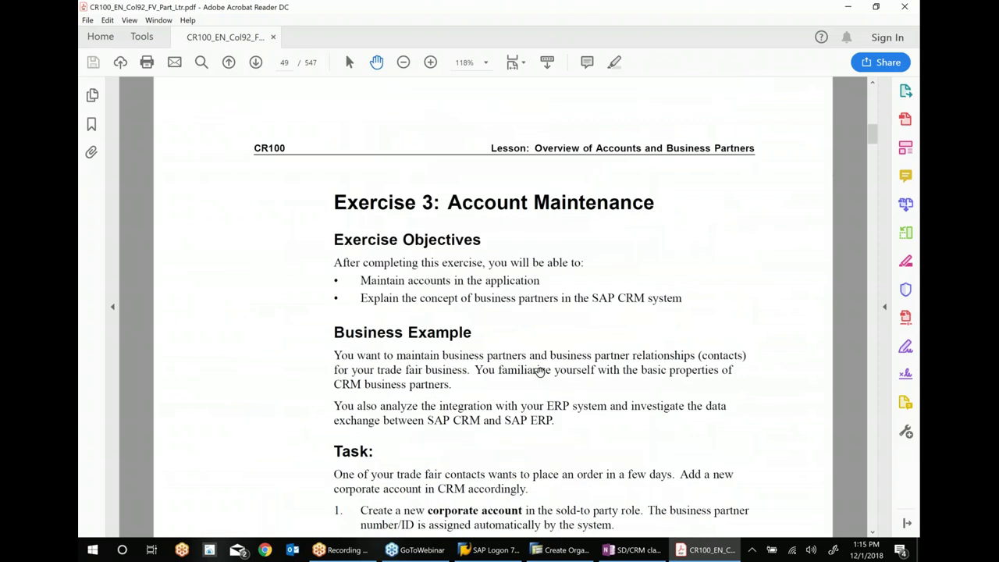
scroll(807, 105, "down", 1)
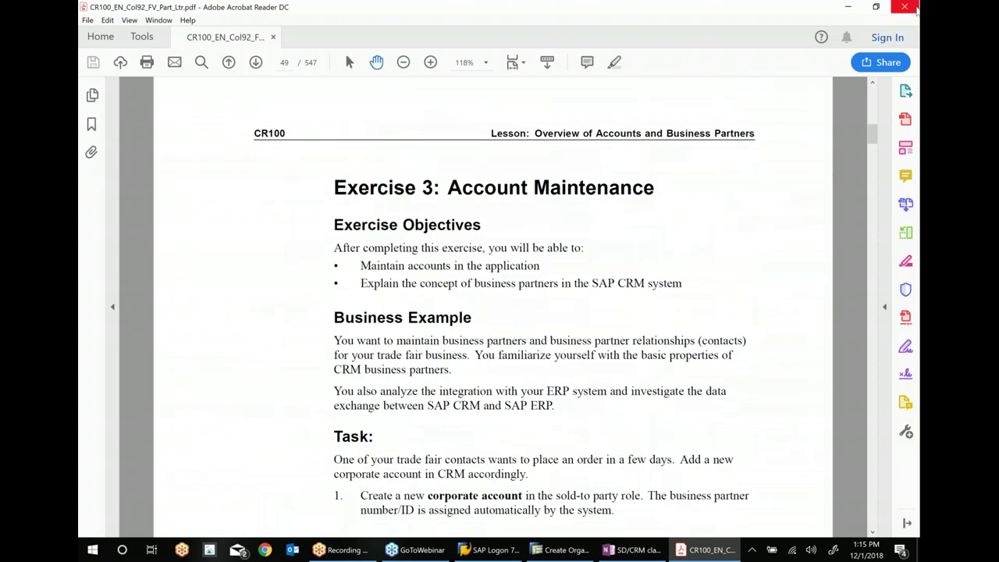
left_click(848, 7)
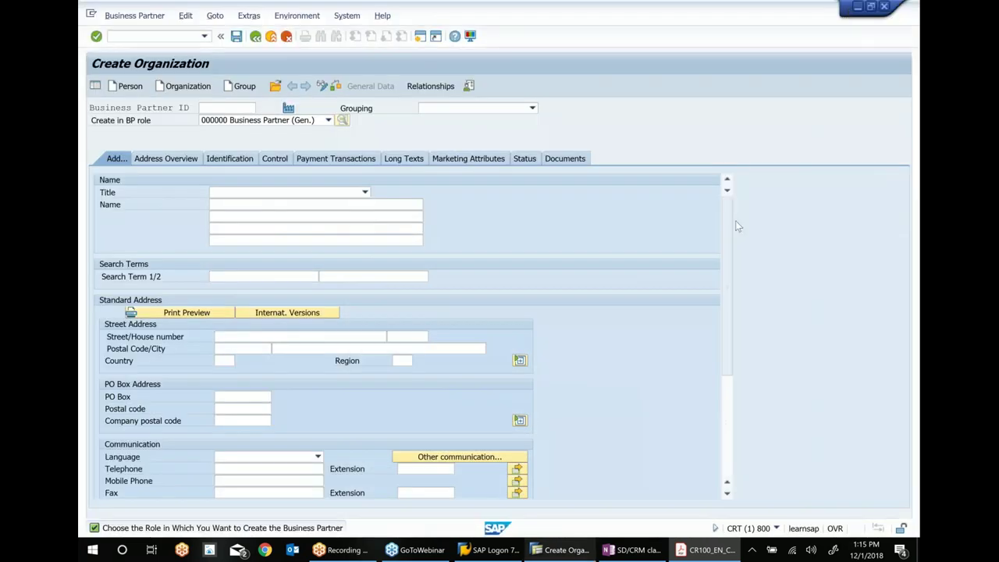
left_click(857, 6)
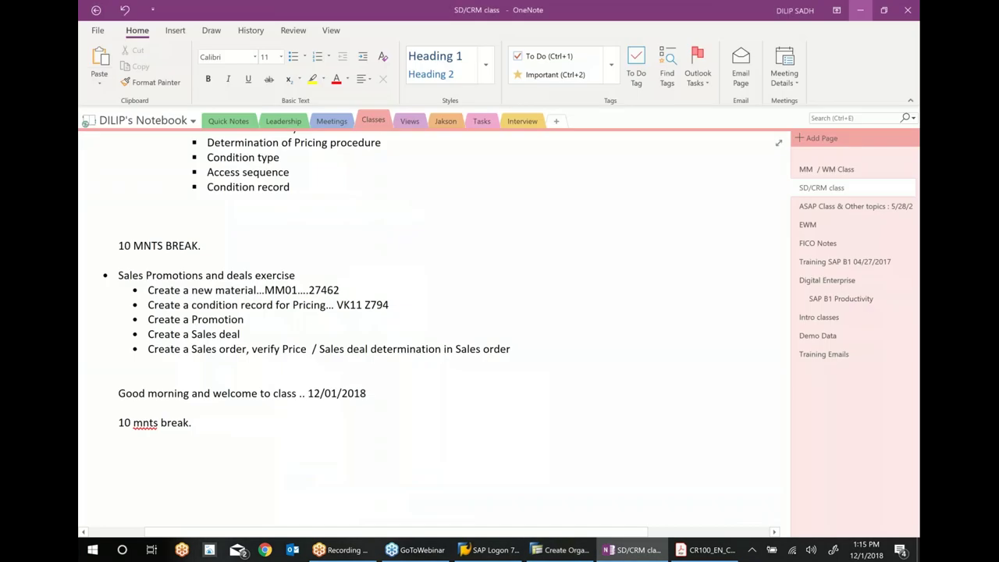
Add a bullet 'Business Partner (BP) exercises' below the '10 mnts break.' line
scroll(343, 378, "down", 3)
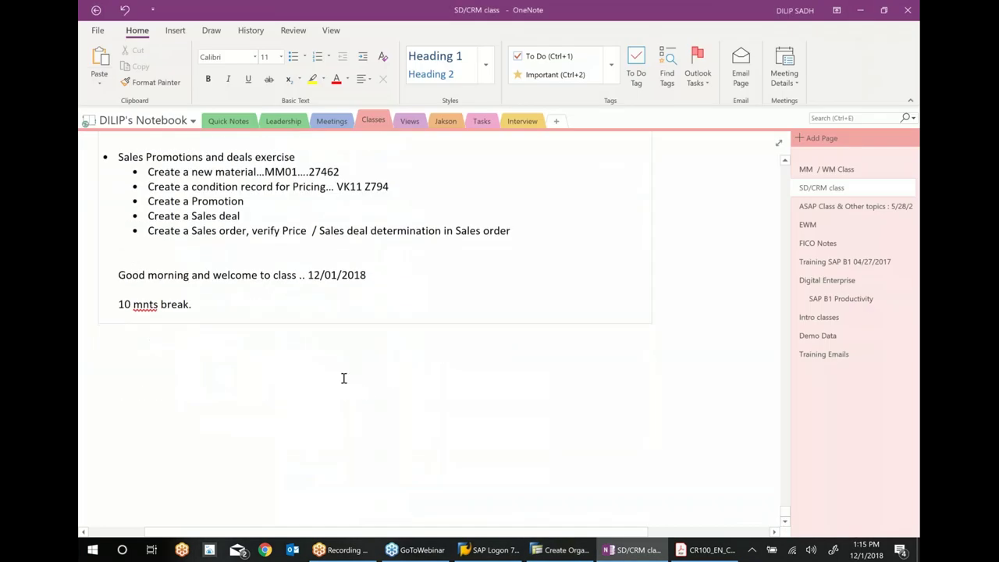
key("Return")
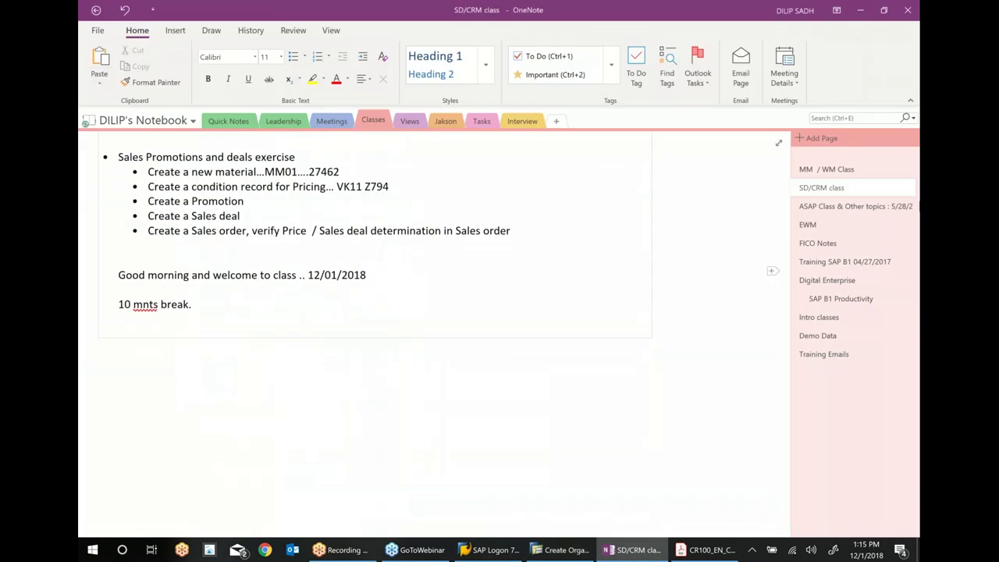
type("* Bu")
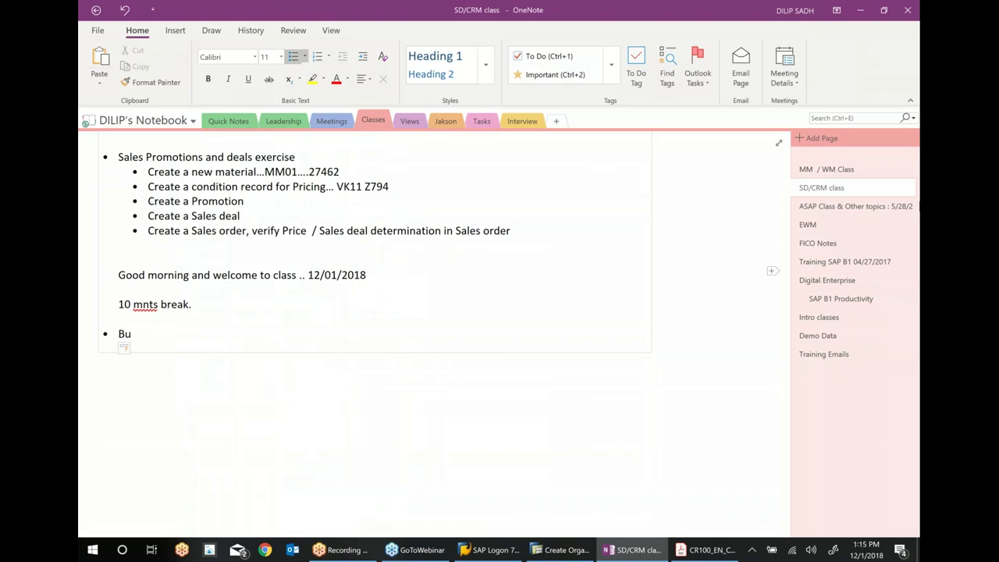
type("iness Partner exercise")
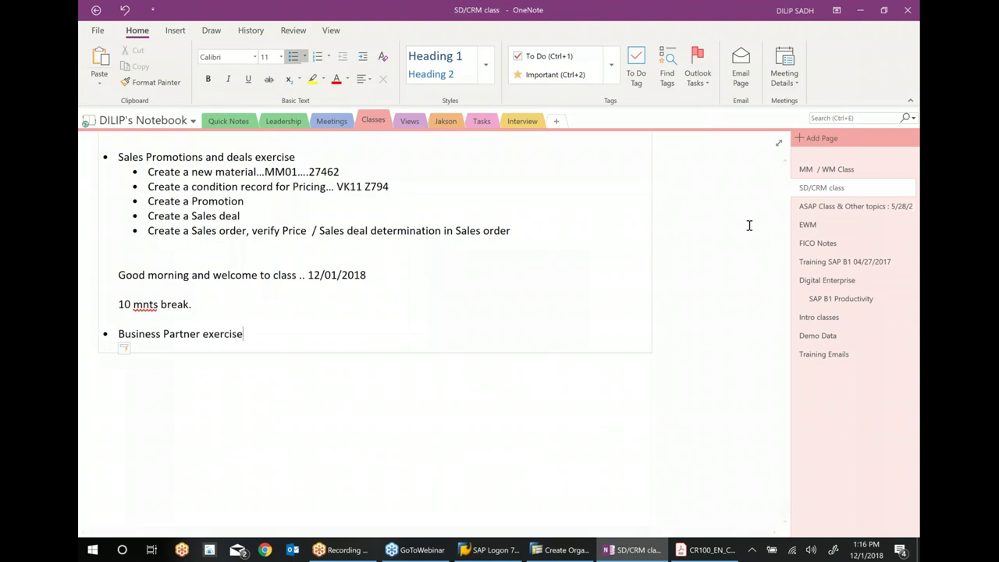
type("s")
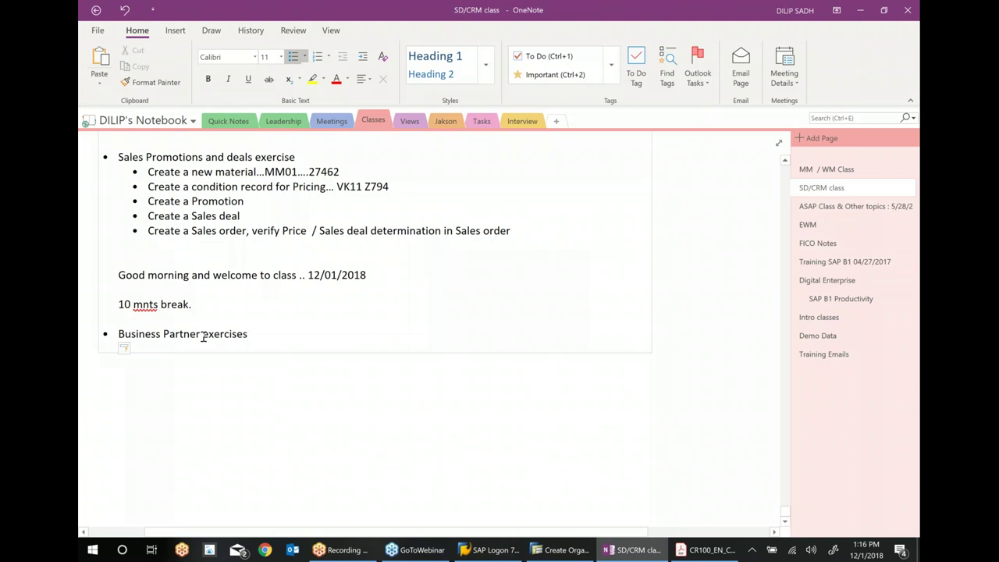
key("ctrl+Left")
type("(BP)")
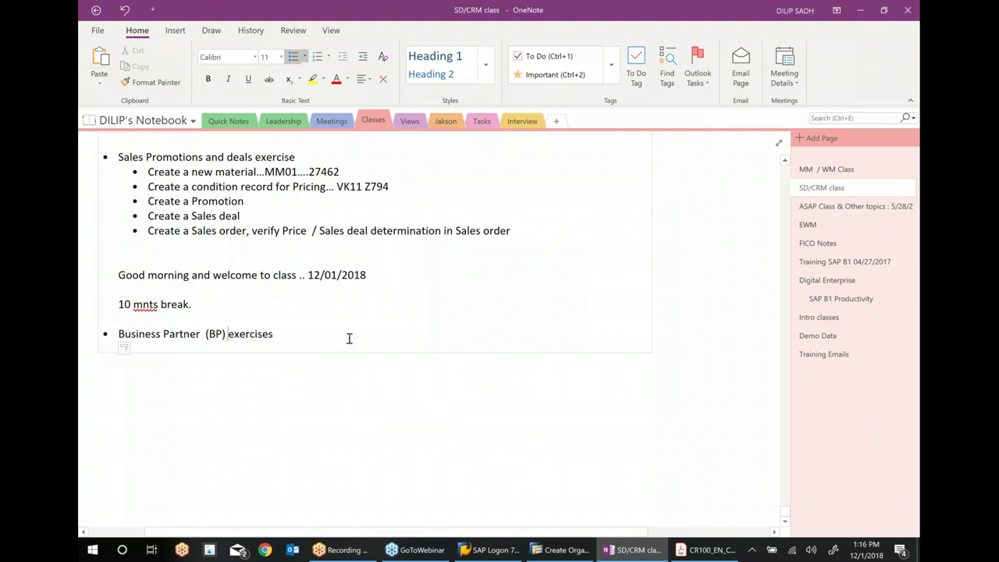
Add indented sub-bullets 'Sold to party business partner' and 'Contact person Business partner'
left_click(302, 337)
key("Return")
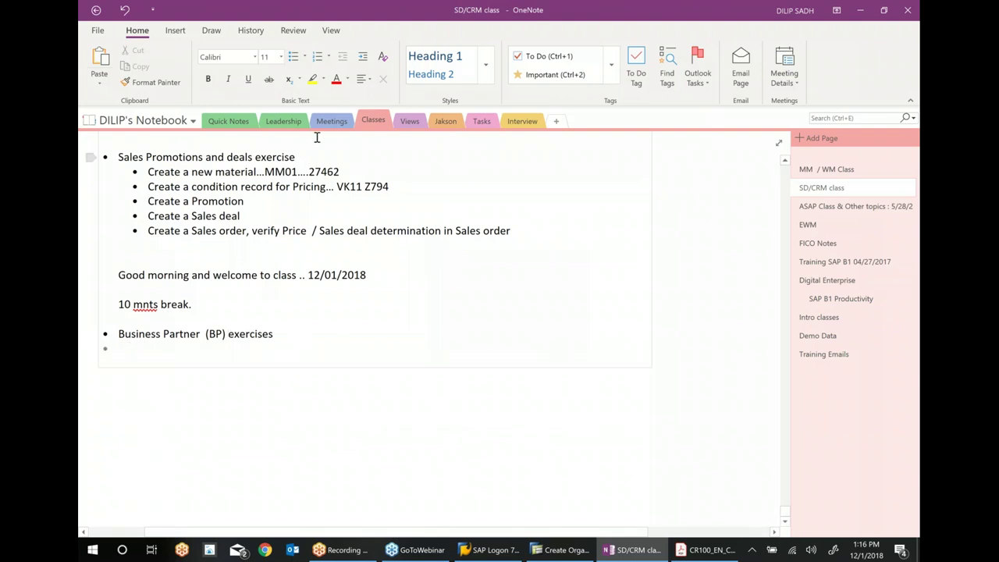
key("Tab")
type("sold to a")
key("BackSpace")
type("party ")
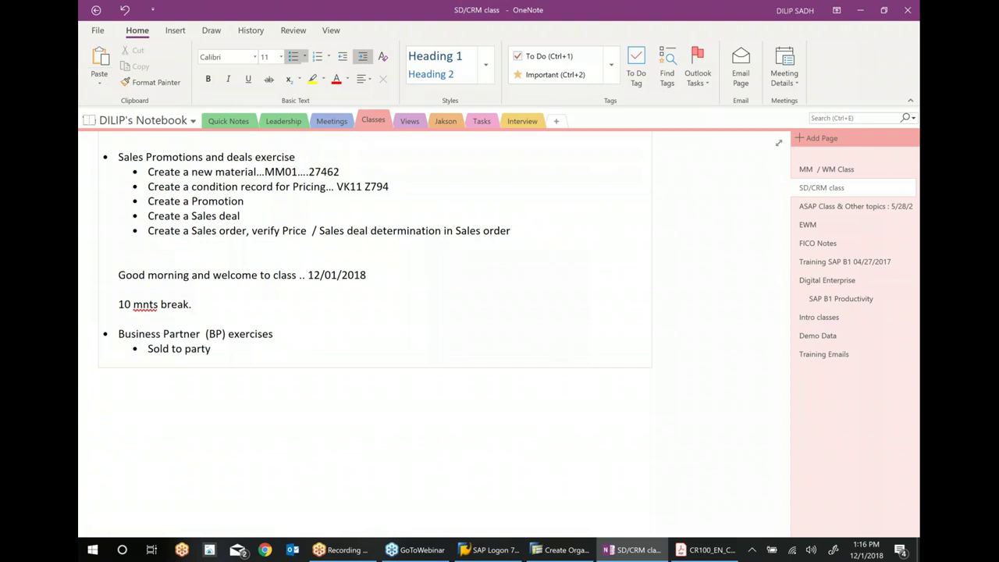
type("business partner")
key("Return")
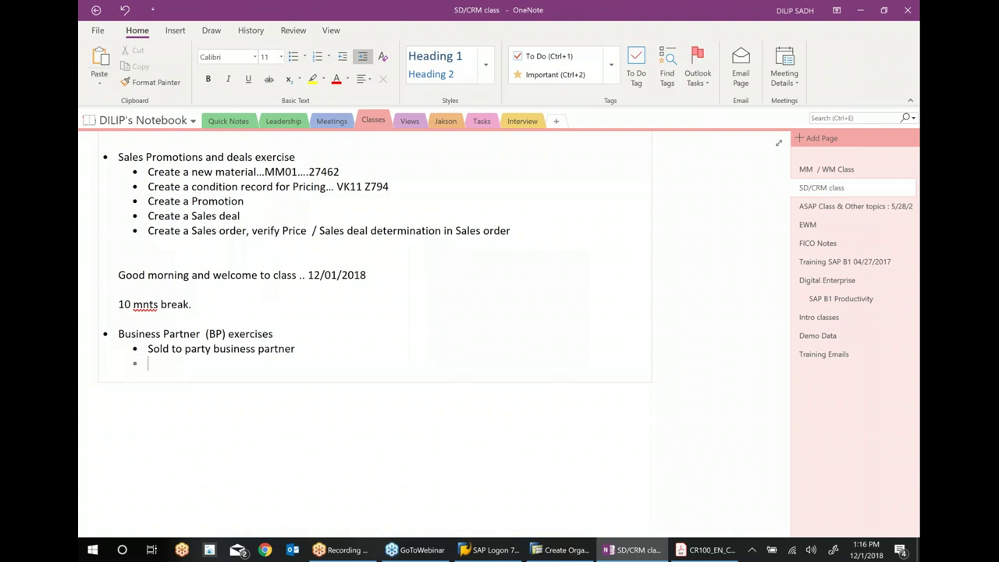
type("Contact person Business partner")
Add sub-bullets 'Employee responsible business partner' and 'Link Sold to Party to Contact person business partner using relationship functionality'
key("Return")
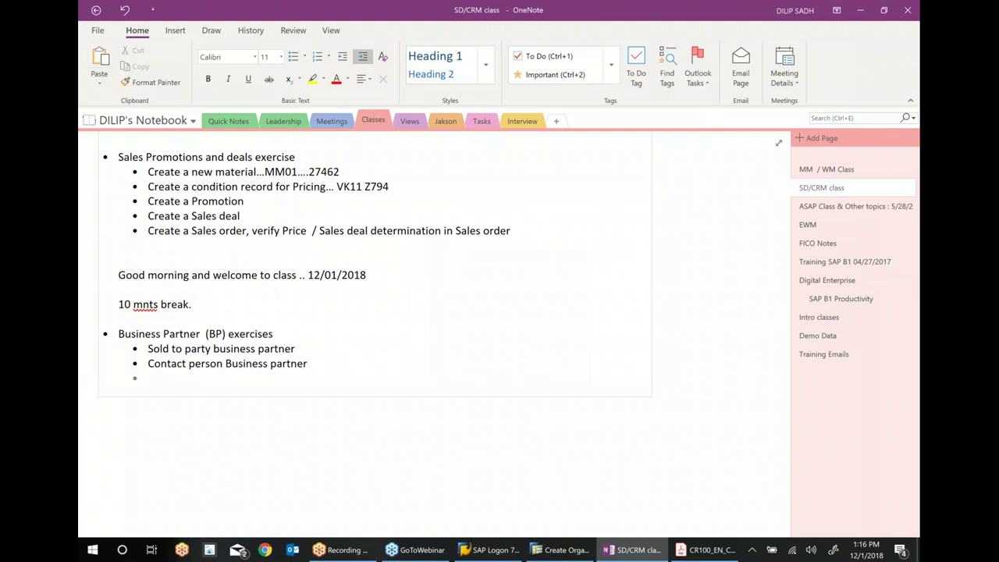
type("Employee resp")
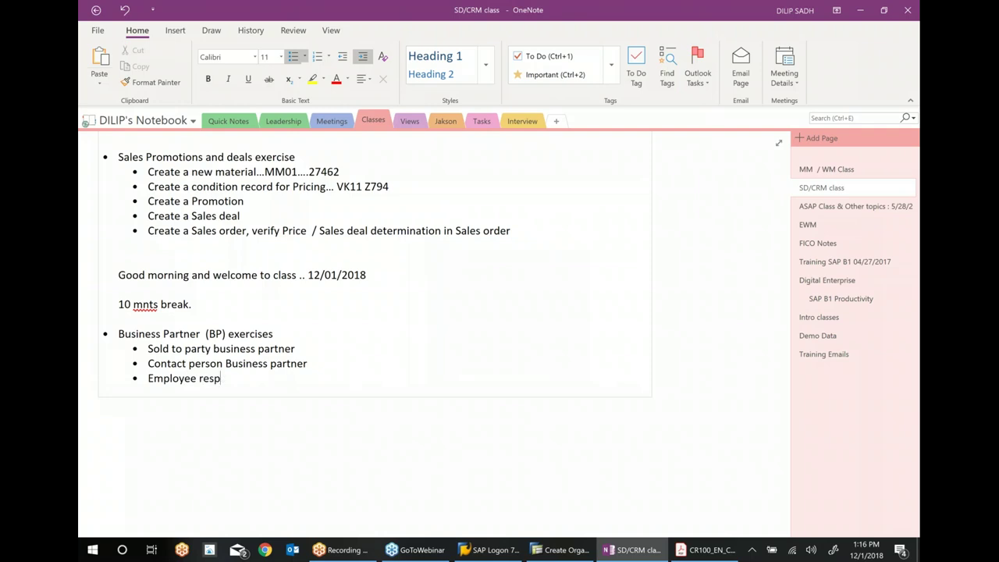
type("onsible business partner")
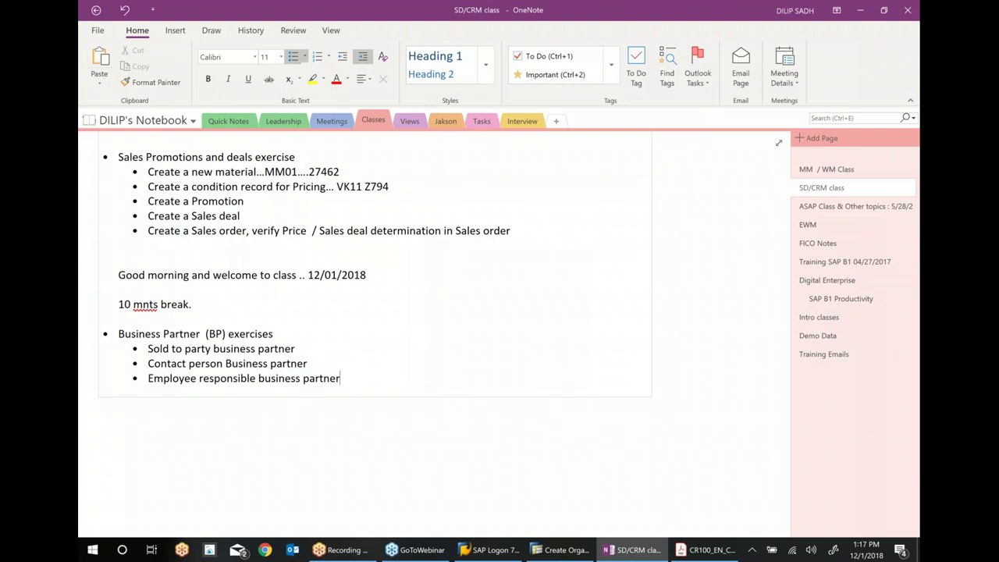
key("Return")
type("Link So")
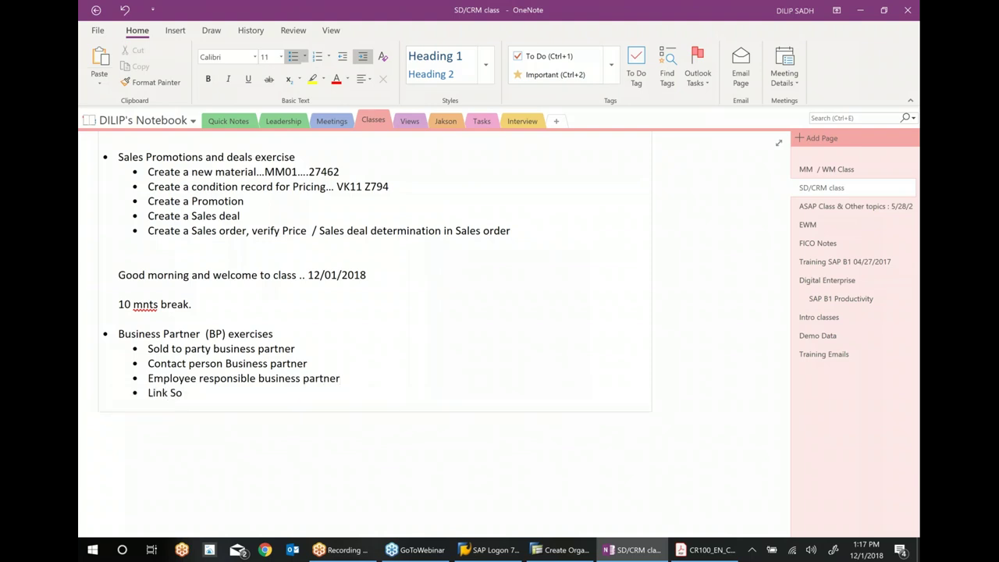
type("ld to Par")
type("ty")
type(" to")
type(" C")
type("ontact pe")
type("rss")
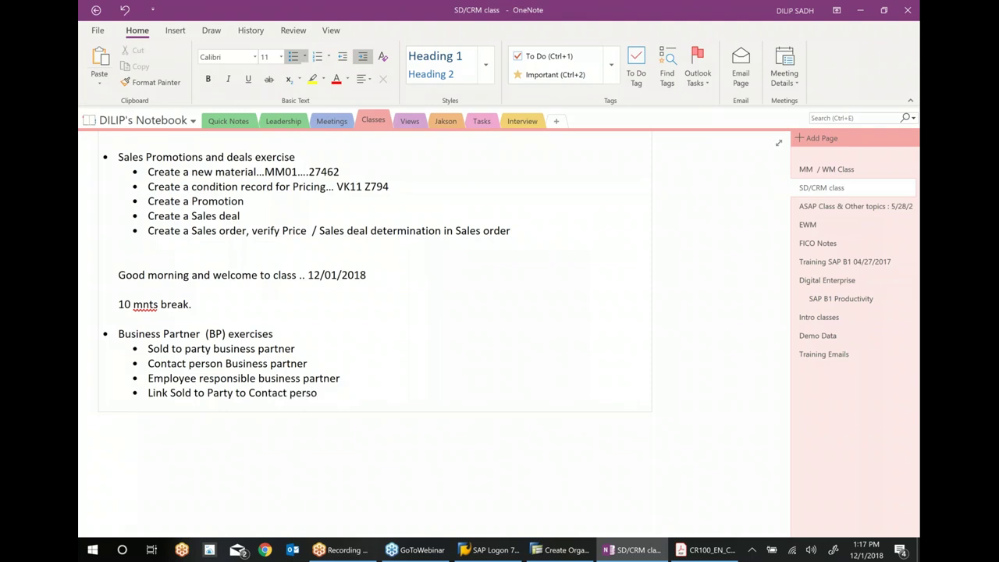
type("on business partn")
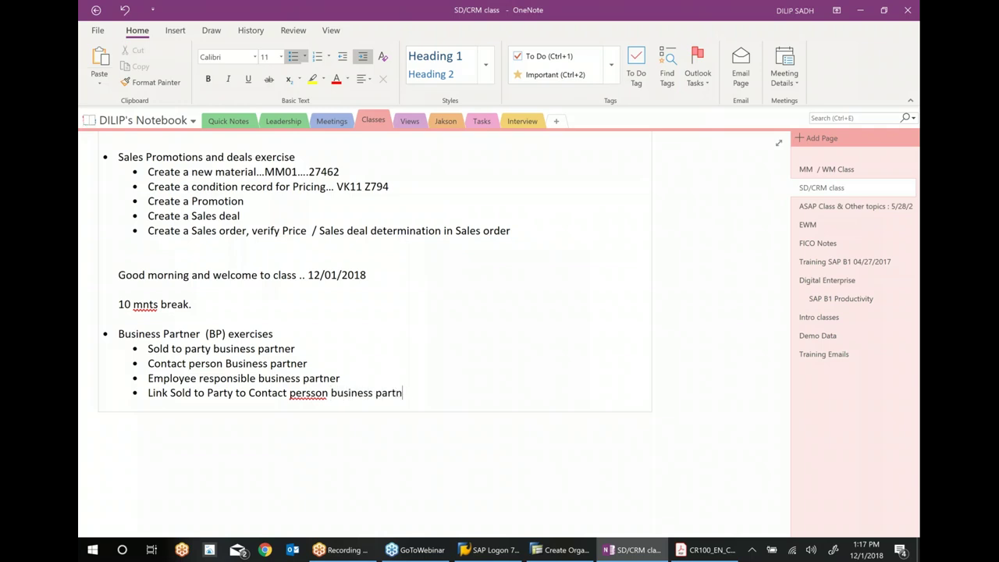
type("er using relationship")
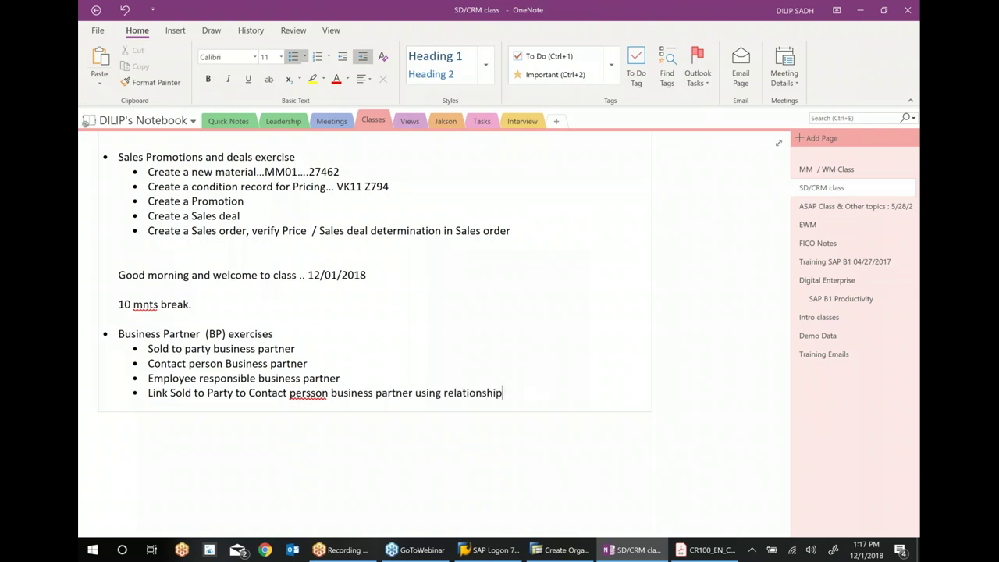
type(" functionaltiy")
key("Return")
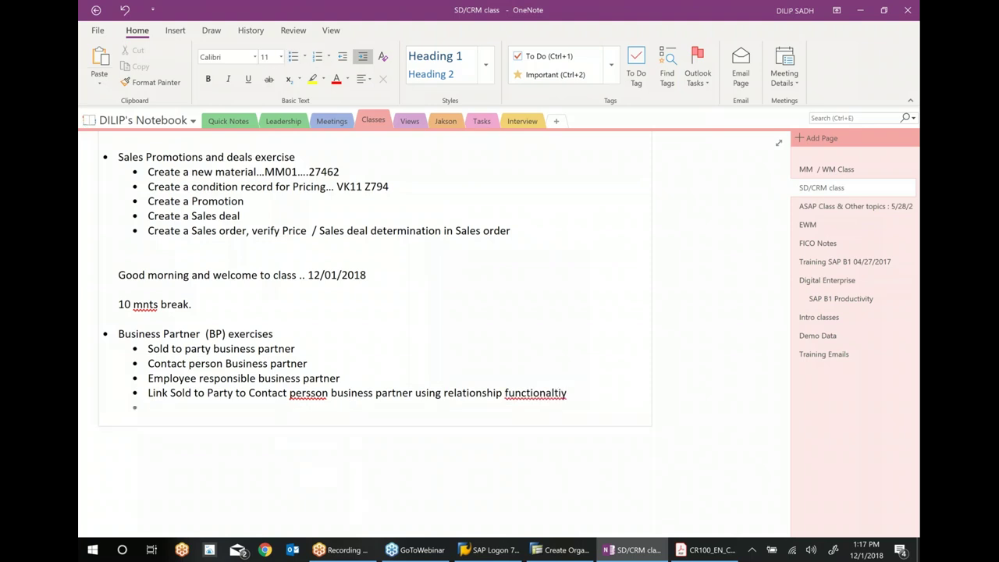
Type the bullet 'Link Sold to party to Employee responsible business partner using relationship functionality'
type("K")
key("BackSpace")
type("Link E")
key("BackSpace")
type("Sold to pa")
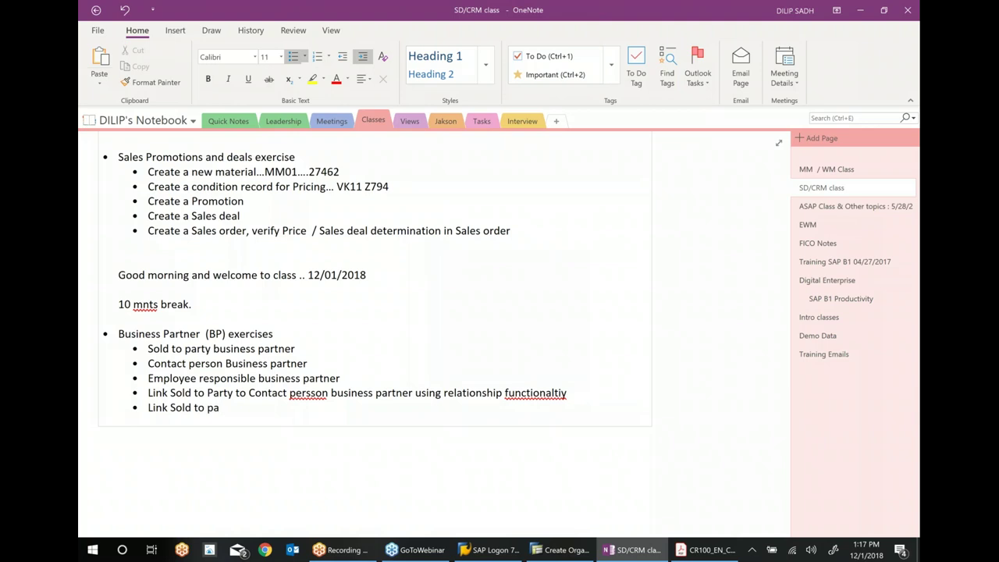
type("rty to Employee respo")
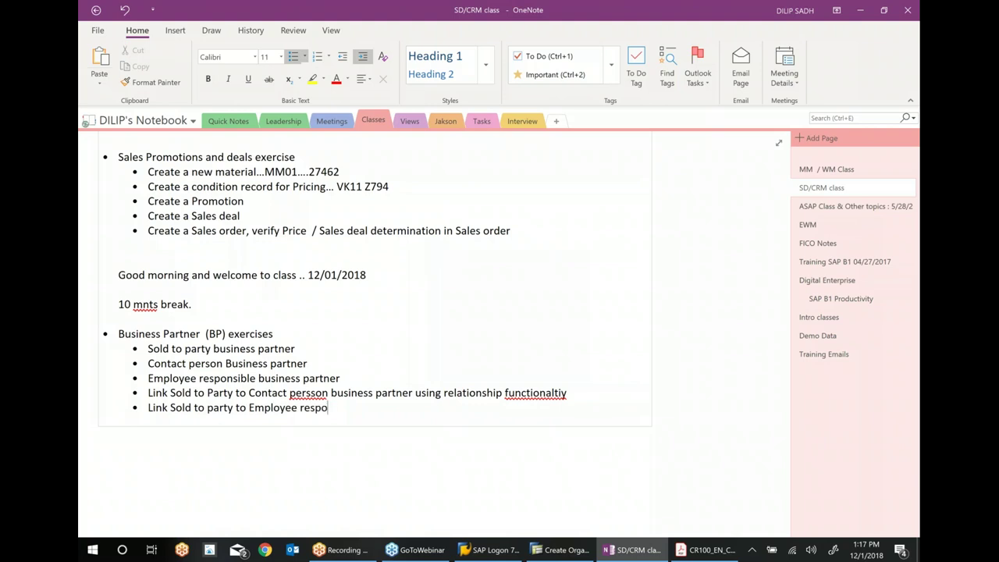
type("nsible busoness partn")
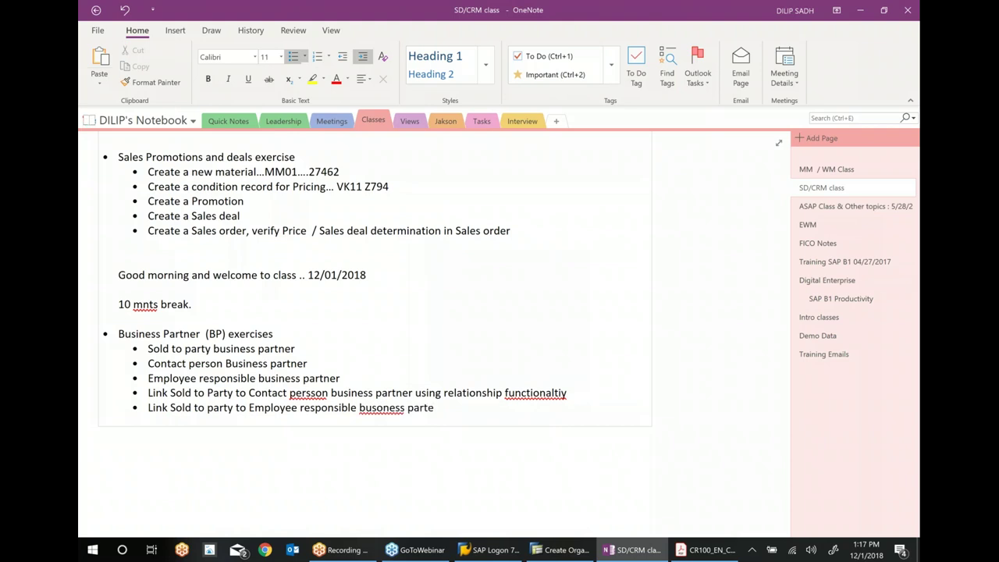
type("e")
key("BackSpace")
type("ner using relation")
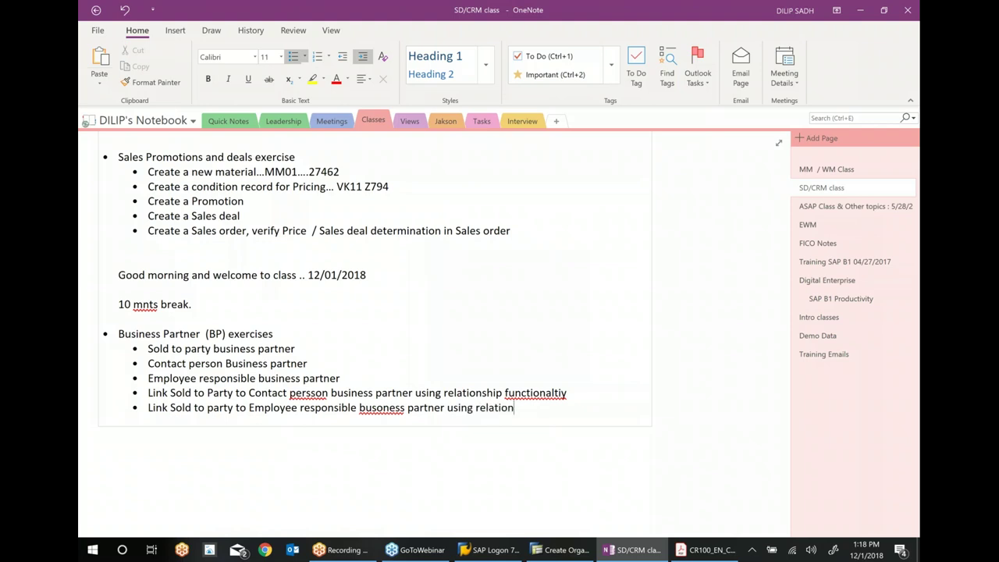
type("ship")
type("functionality")
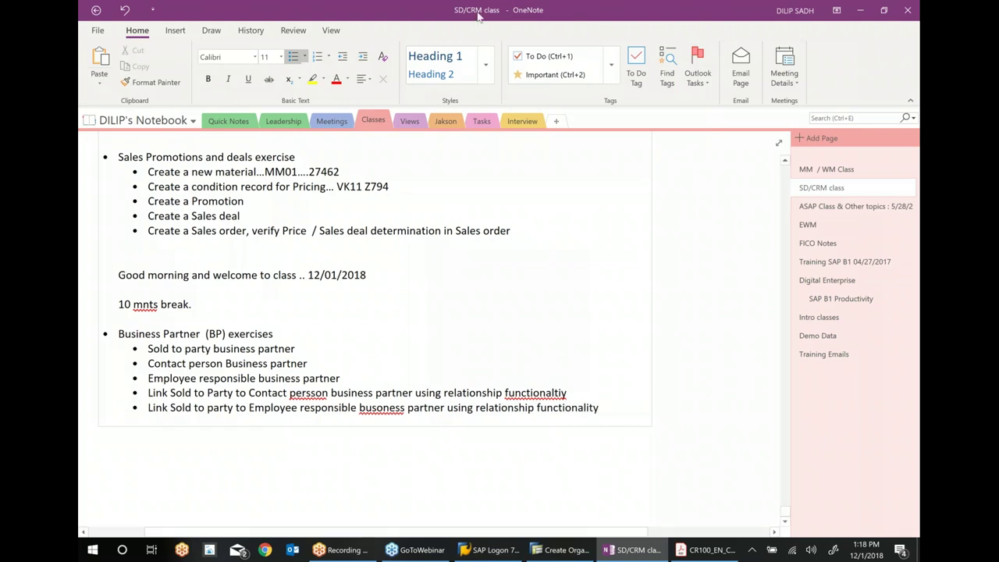
Correct the misspellings to 'functionality', 'person' and 'business' using spelling suggestions
right_click(535, 393)
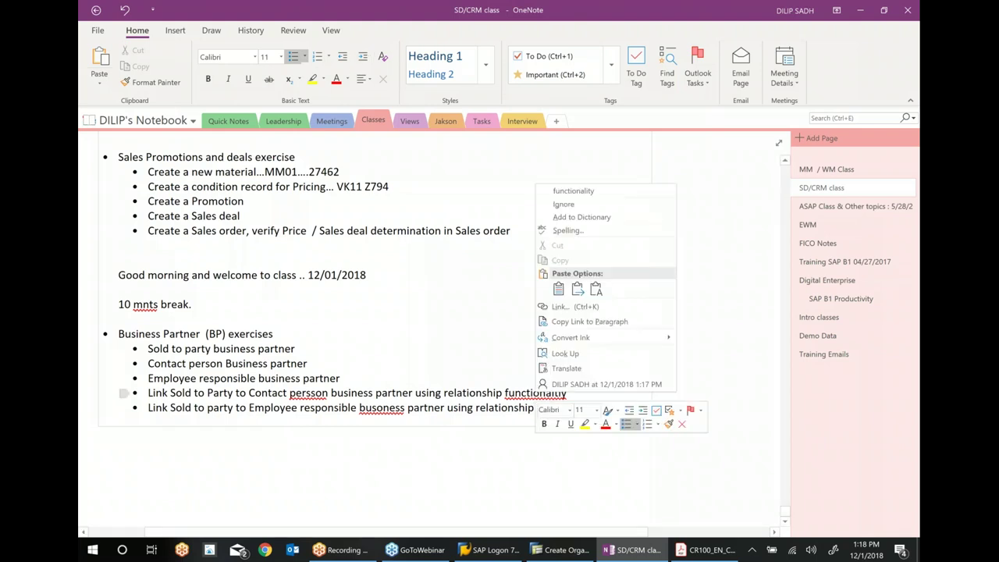
left_click(593, 192)
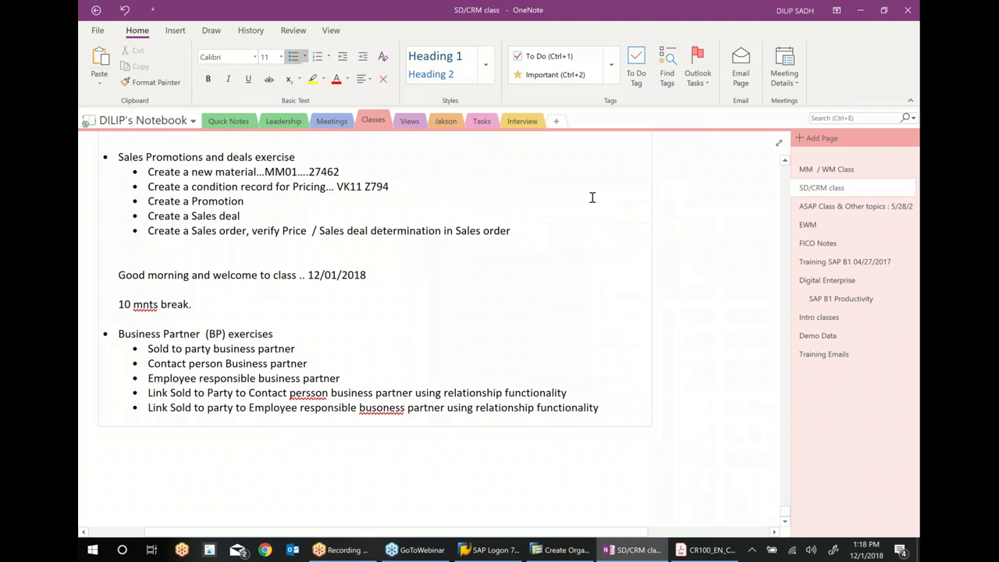
right_click(312, 393)
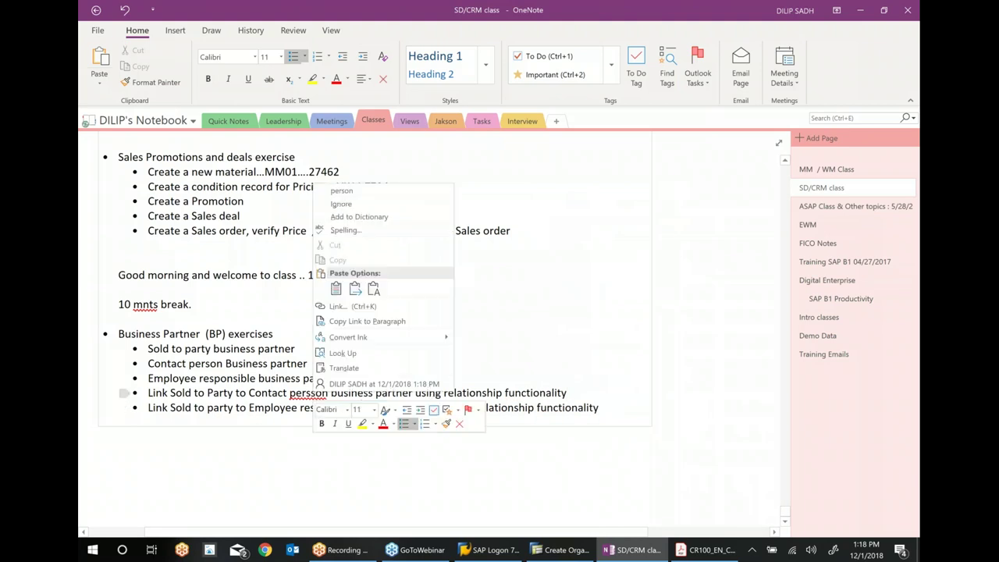
left_click(342, 191)
right_click(384, 409)
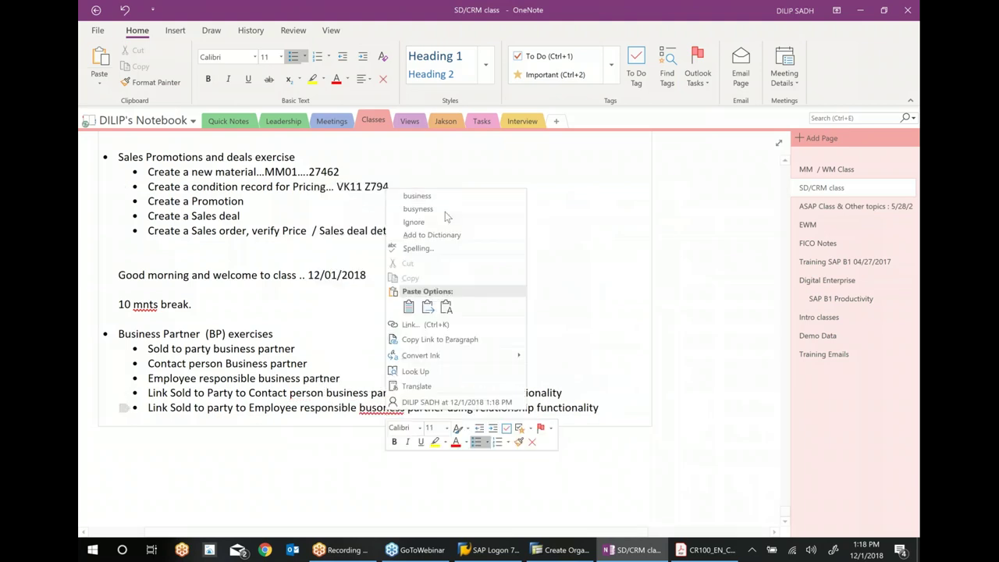
left_click(437, 197)
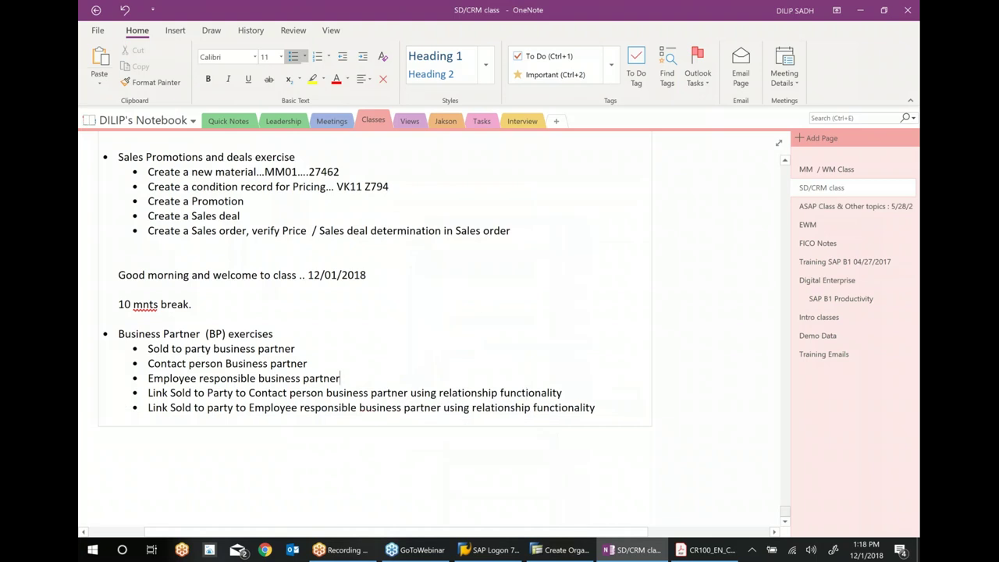
Bold the 'Business Partner (BP) exercises' heading and add an empty bullet below the list
scroll(785, 521, "down", 3)
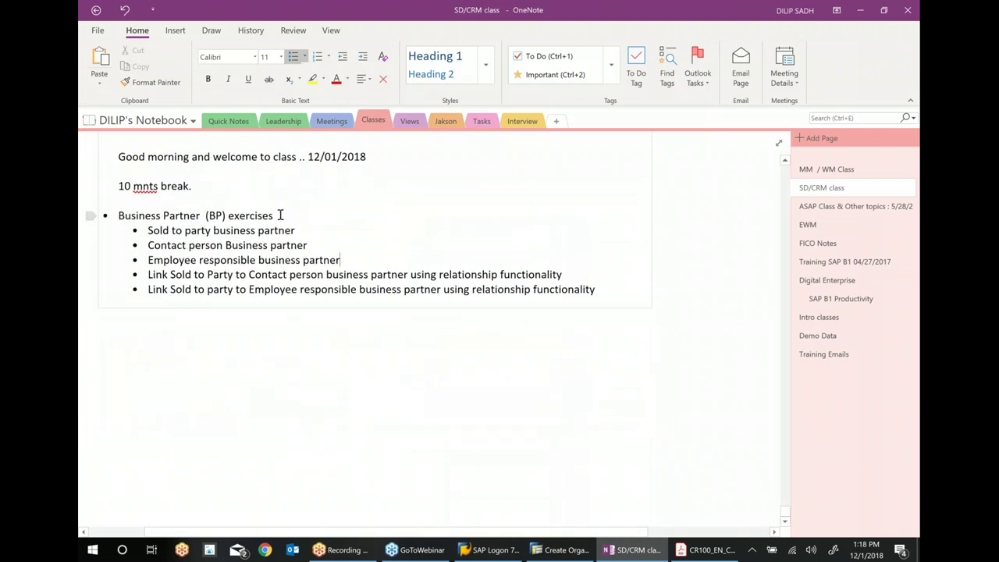
left_click_drag(274, 216, 119, 214)
left_click(128, 194)
key("ctrl+End")
key("Return")
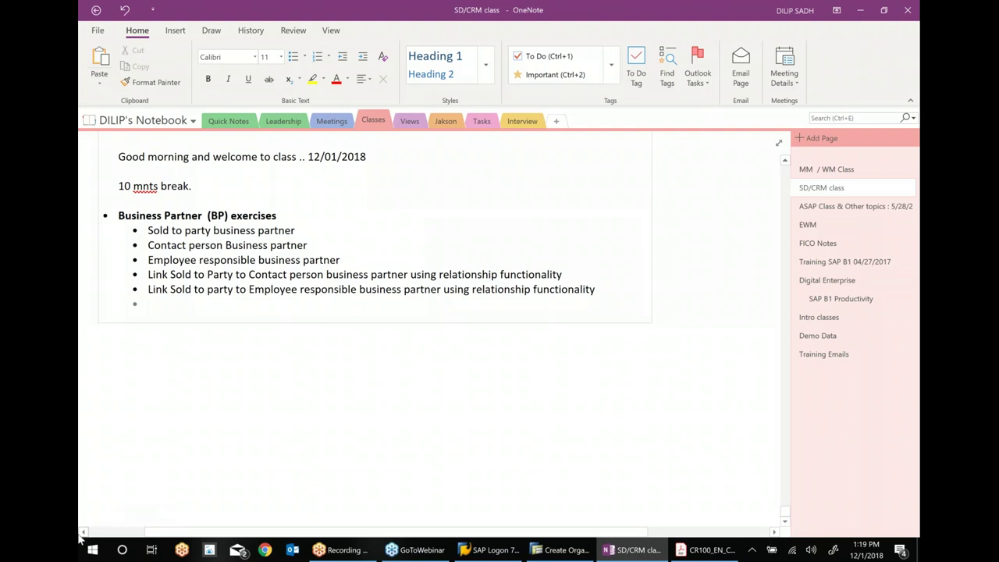
left_click(570, 551)
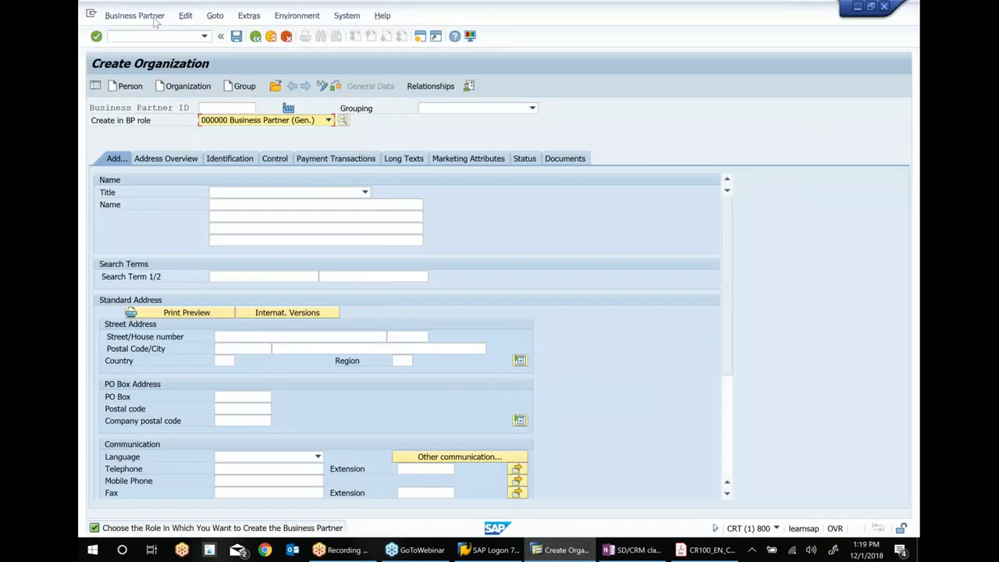
Back out of Create Organization, answer No to exit without saving, and select the user menu
left_click(256, 36)
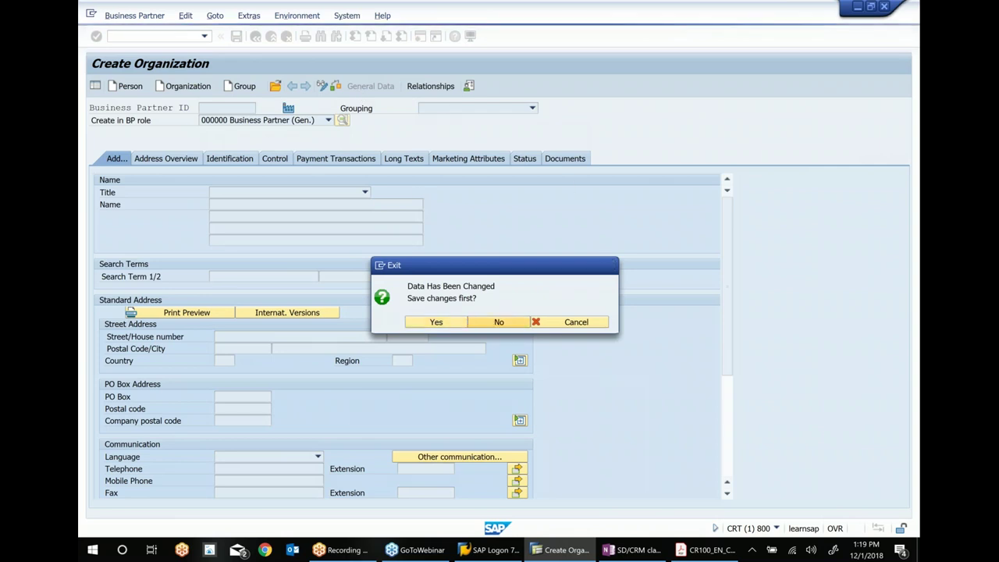
left_click(499, 322)
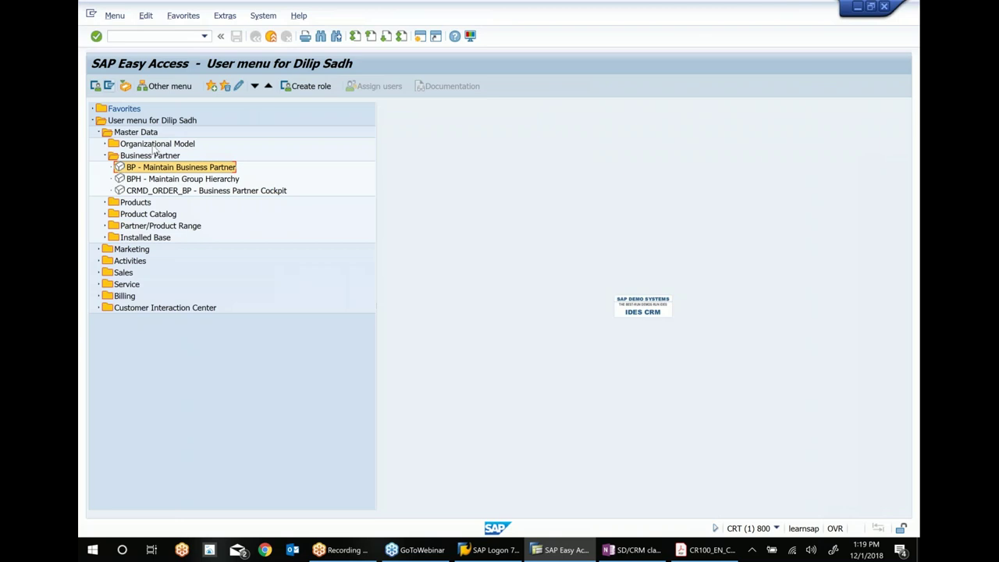
left_click(133, 122)
Expand Master Data > Business Partner and launch BP - Maintain Business Partner
left_click(136, 133)
left_click(143, 157)
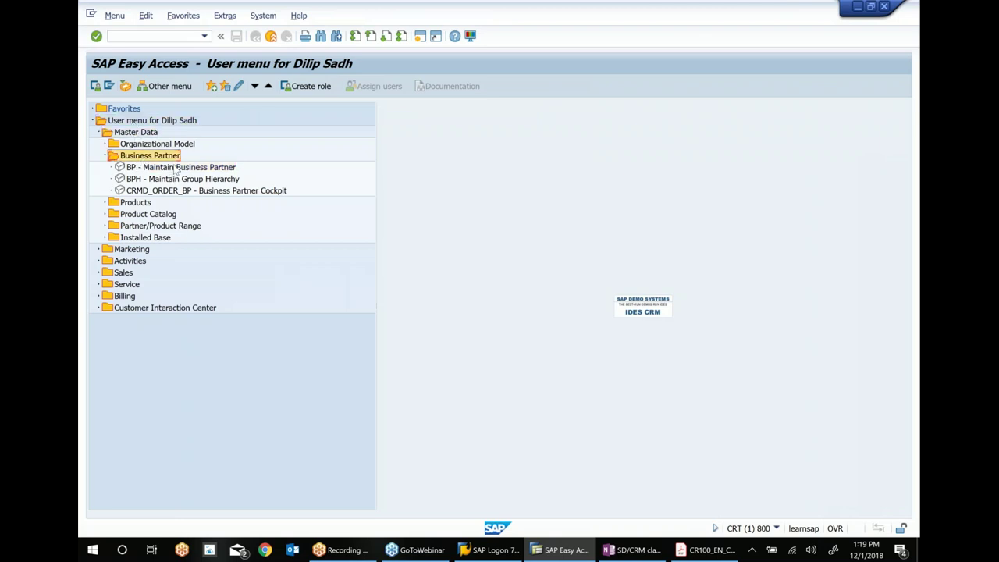
left_click(176, 169)
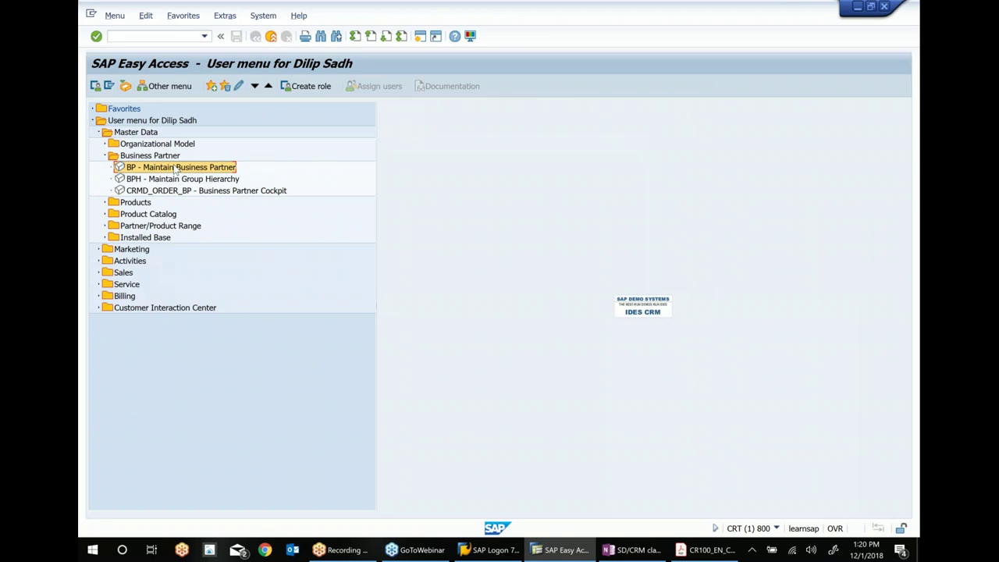
double_click(176, 168)
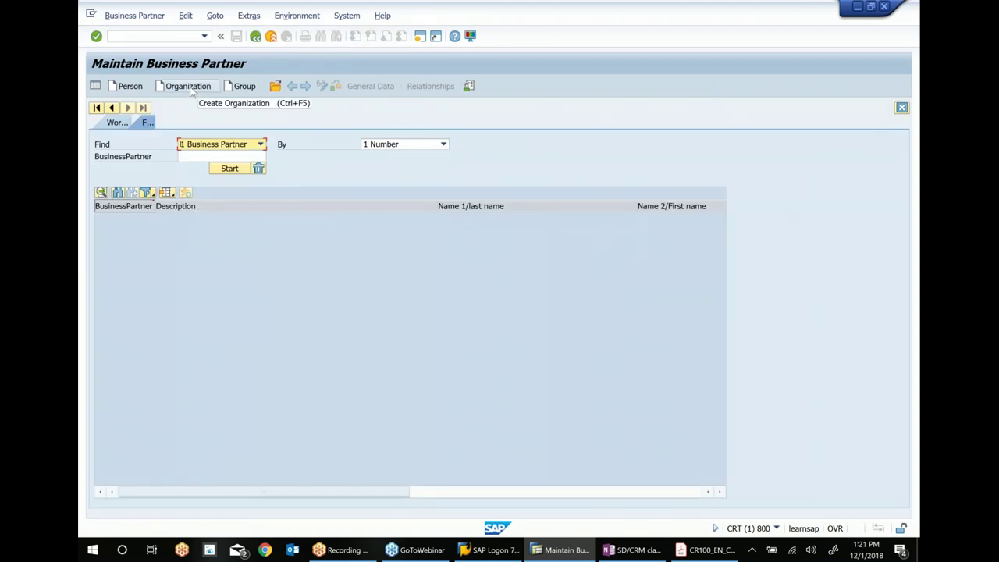
Create a new Organization with grouping 0001 Internal number assignment in role CRM000 Sold-To Party (New)
left_click(191, 89)
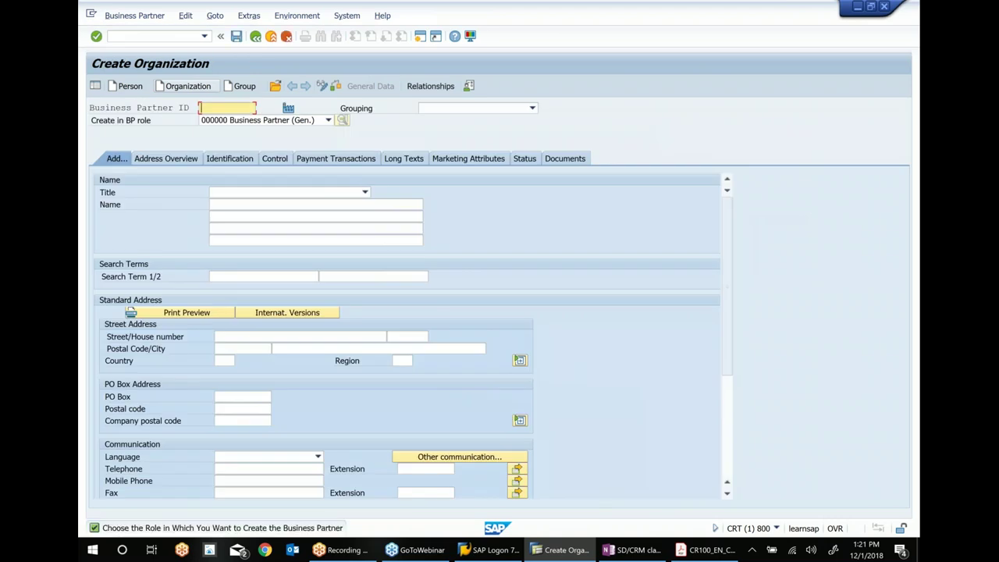
left_click(534, 107)
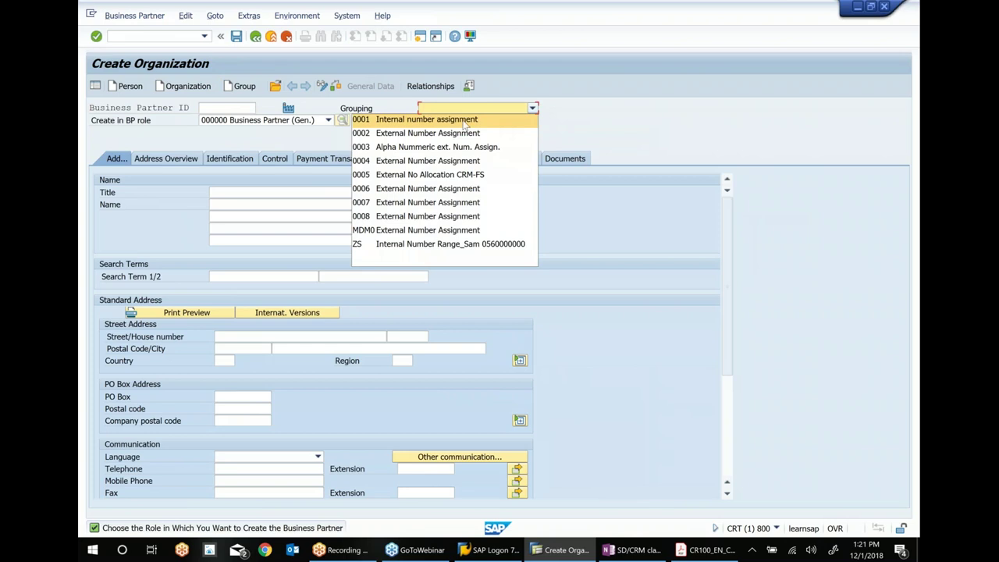
left_click(465, 123)
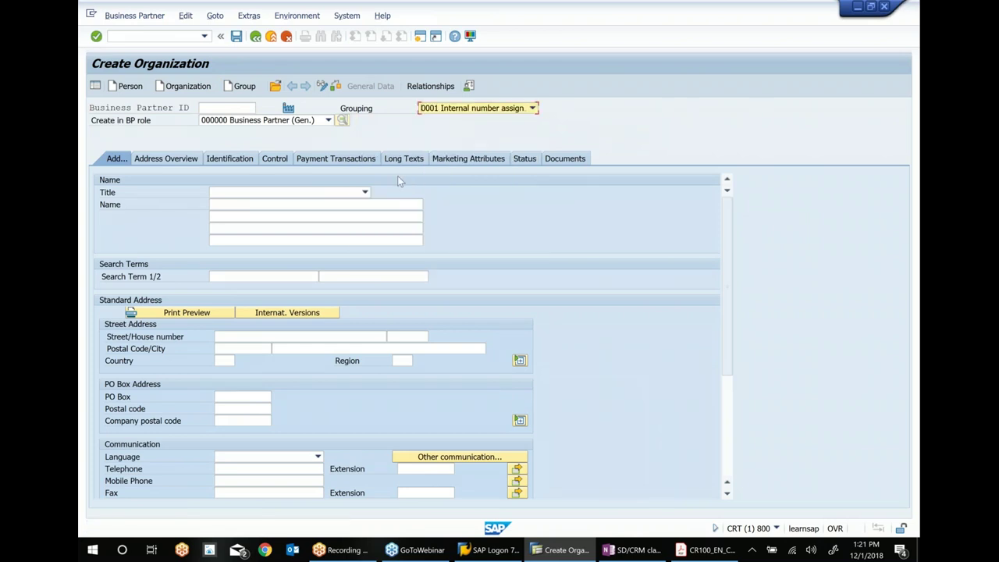
left_click(329, 121)
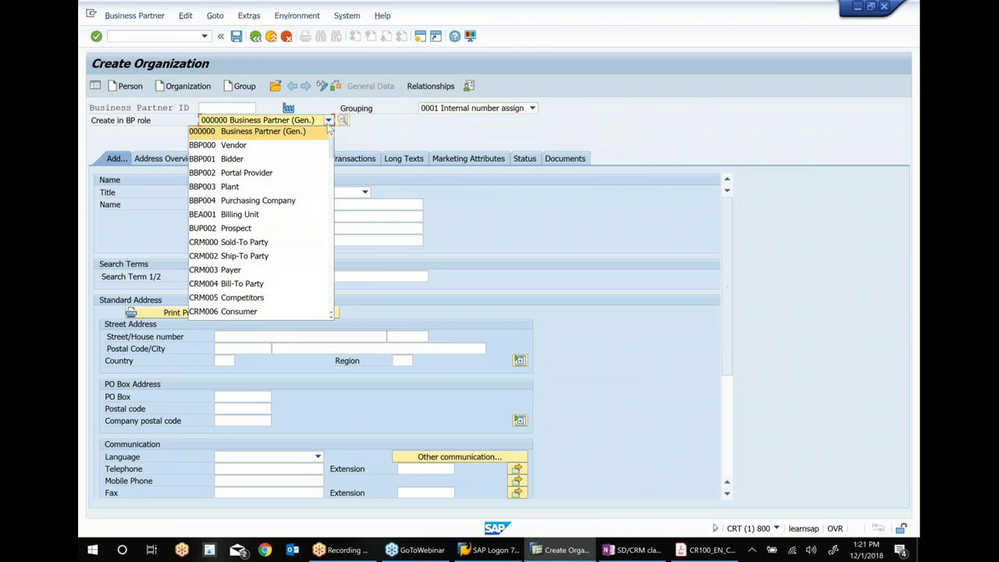
left_click(284, 245)
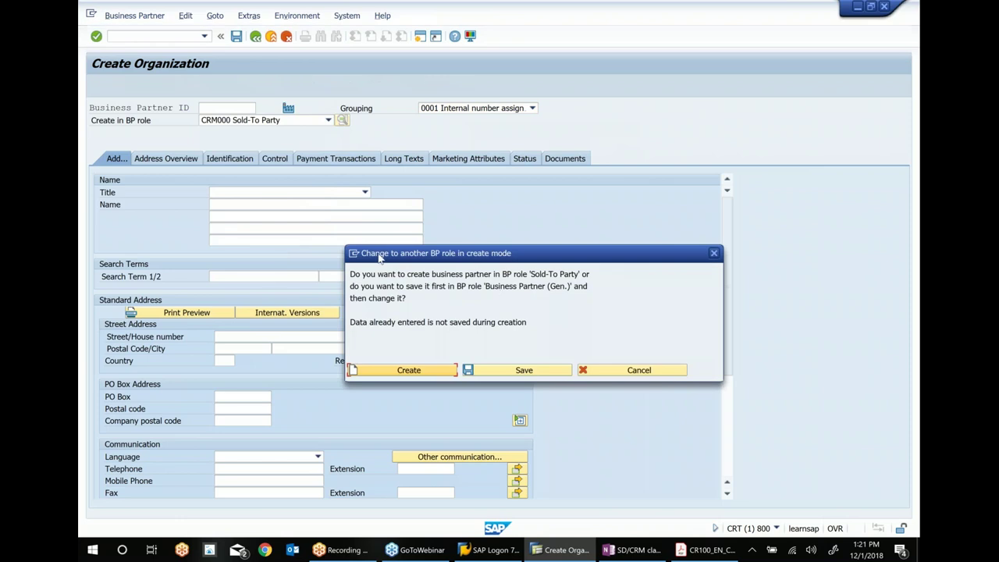
left_click(411, 371)
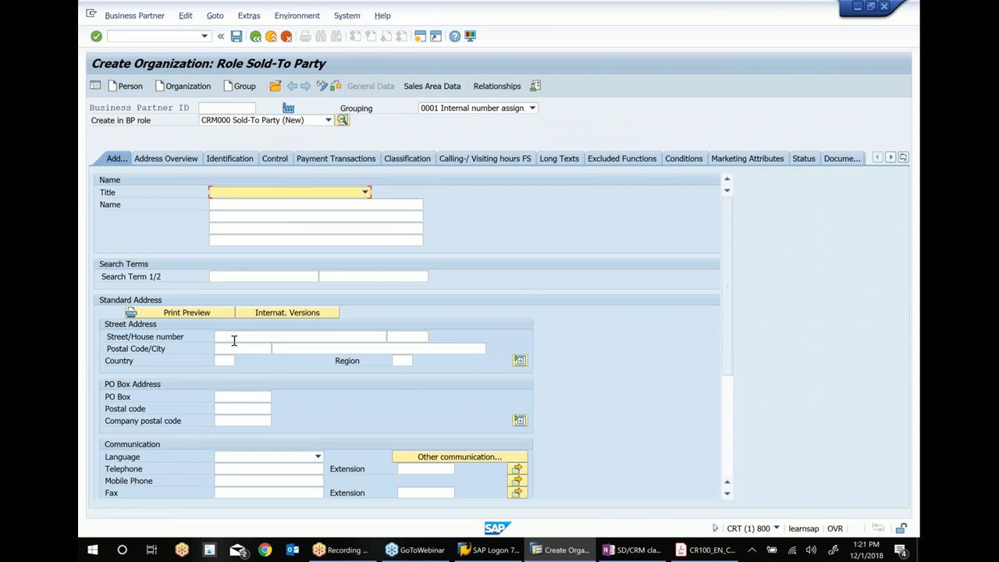
left_click(244, 203)
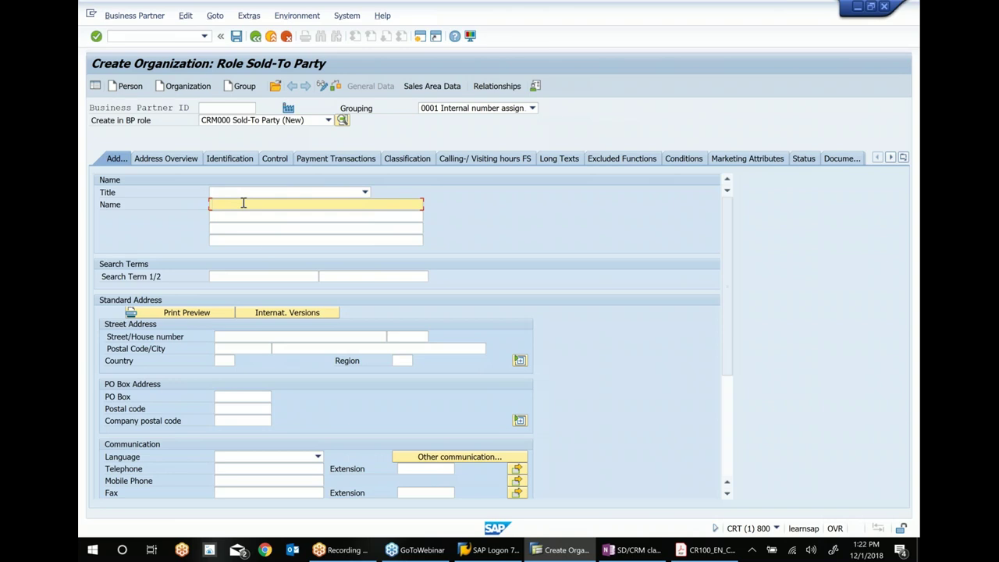
Enter name 'Costco Whdh 12 01 18', search term 'sadh', and street Plainfield Avenue 1234
type("Costco ")
type("Wh")
type("dh")
type(" 12")
type(" 01 18")
left_click(232, 274)
type("sadh")
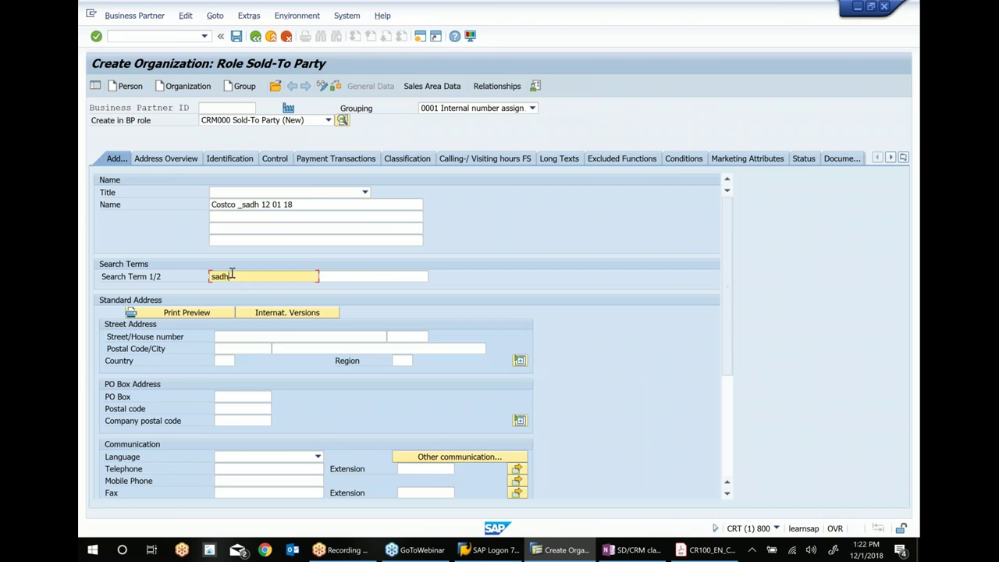
left_click(257, 337)
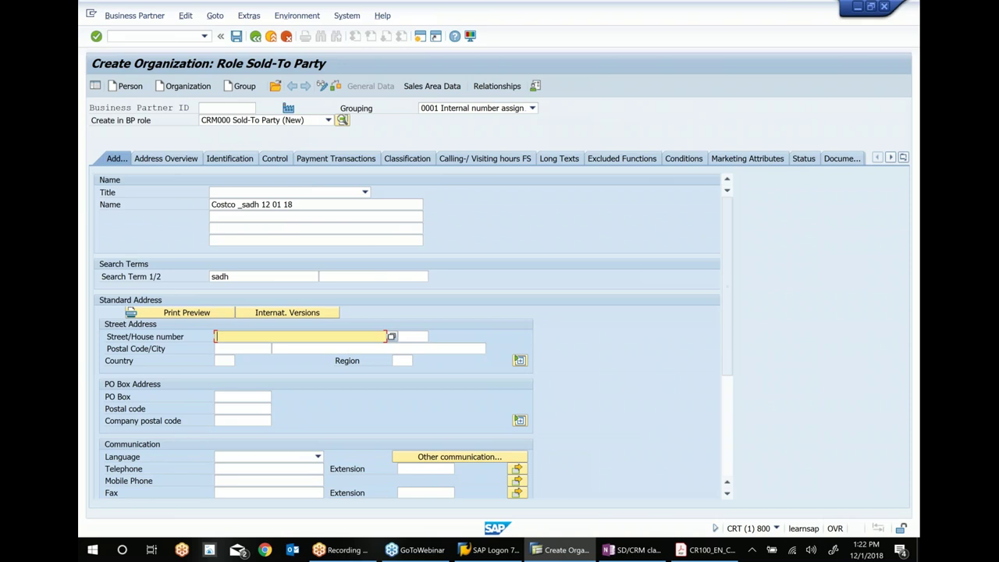
type("Plainfield Avenue")
left_click(414, 337)
type("1234")
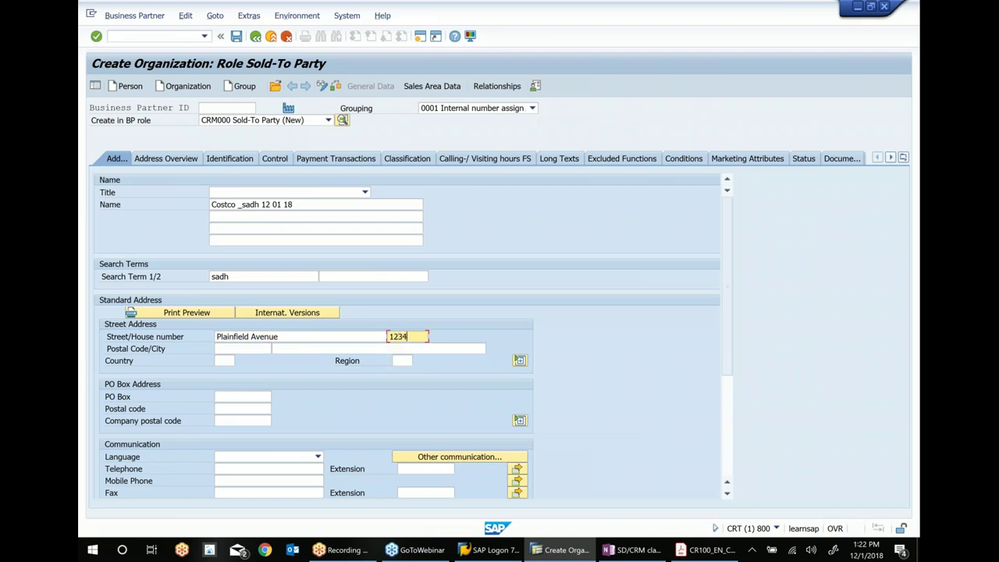
Fill postal code 07619, city New Brunswick, country US and region NJ, then validate the address
key("Tab")
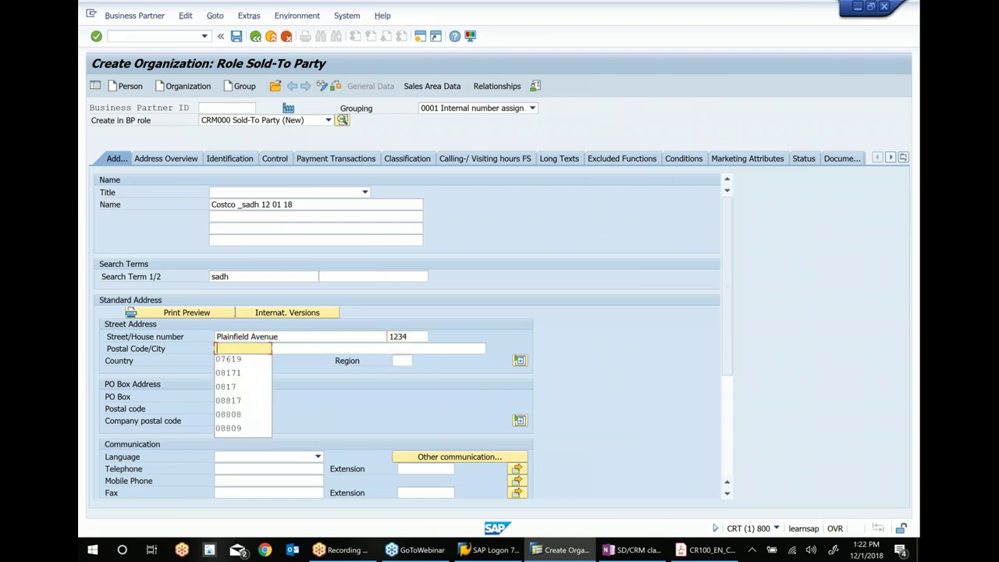
key("Down")
key("Return")
key("Tab")
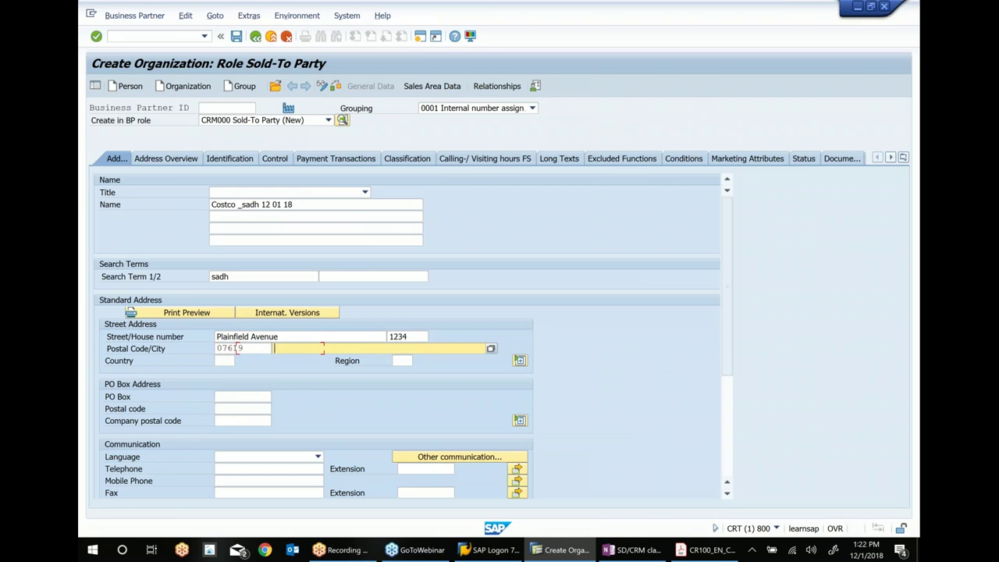
key("Down")
key("Return")
key("Tab")
type("us")
key("Tab")
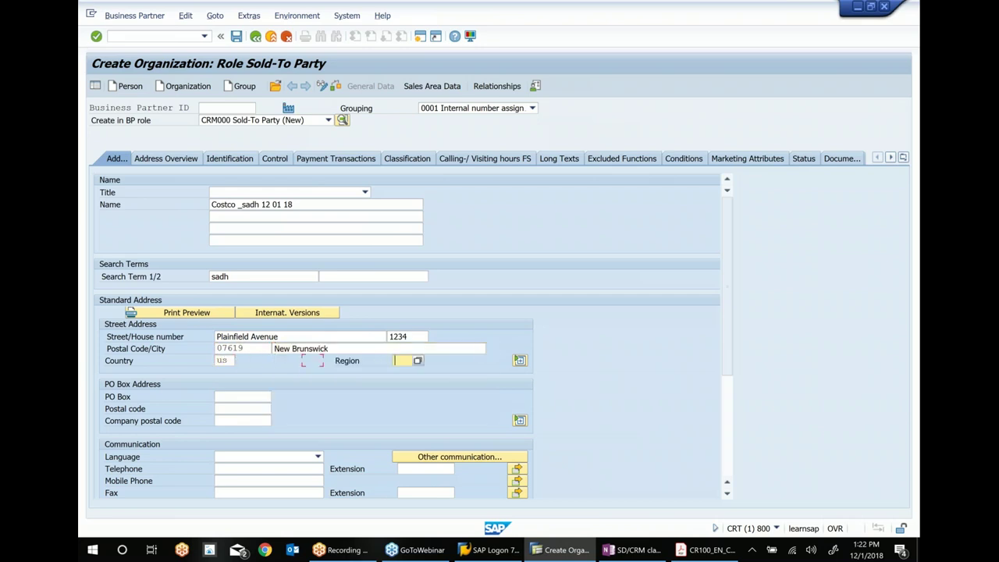
type("nj")
key("Return")
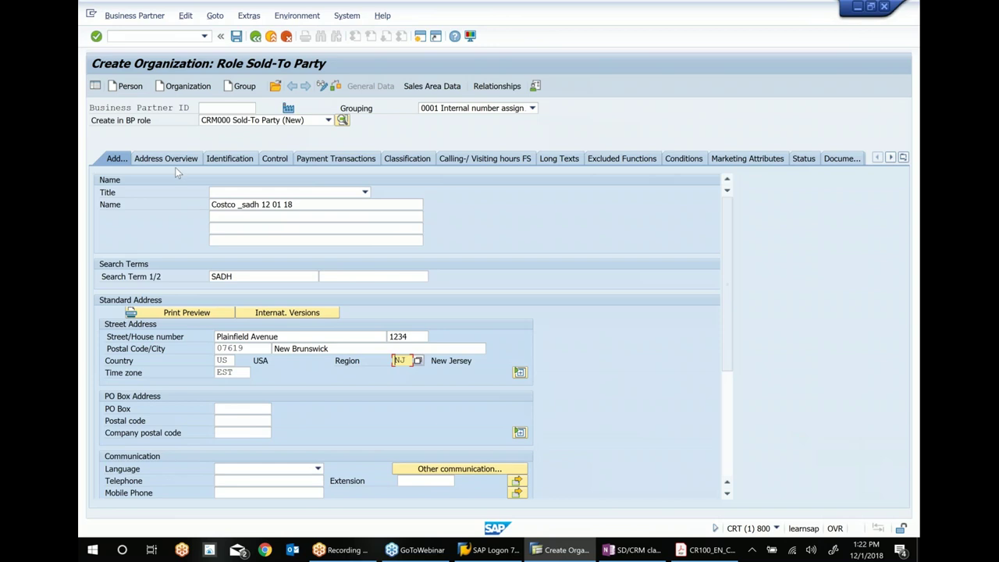
key("Return")
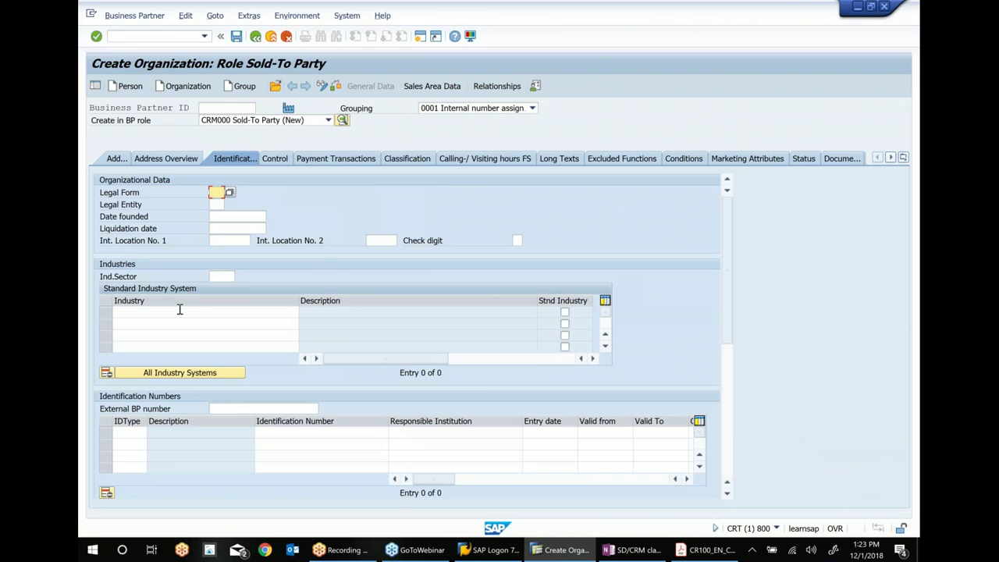
On the Control tab, add a US tax classification with tax type UTXJ and group NONE
left_click(289, 158)
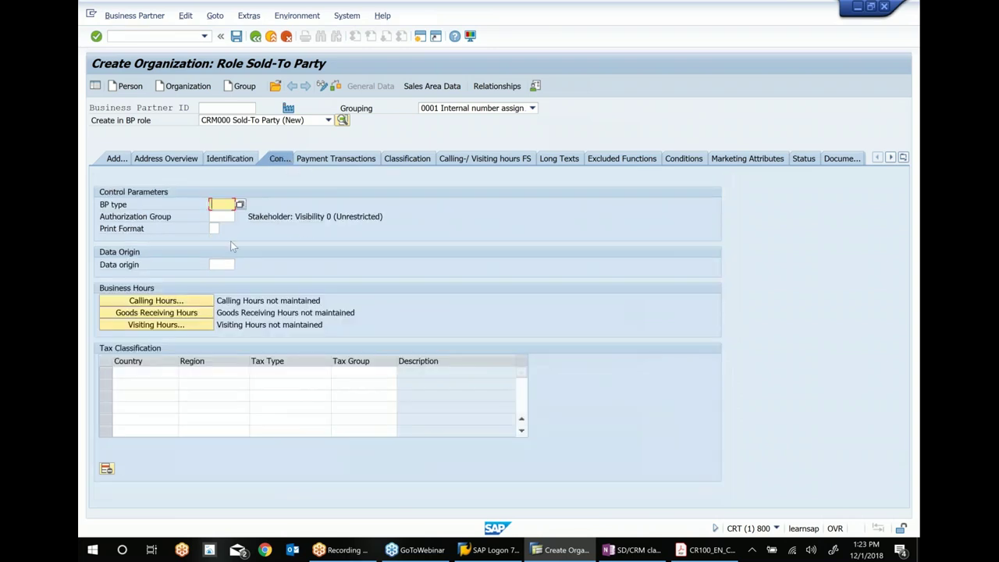
left_click(140, 372)
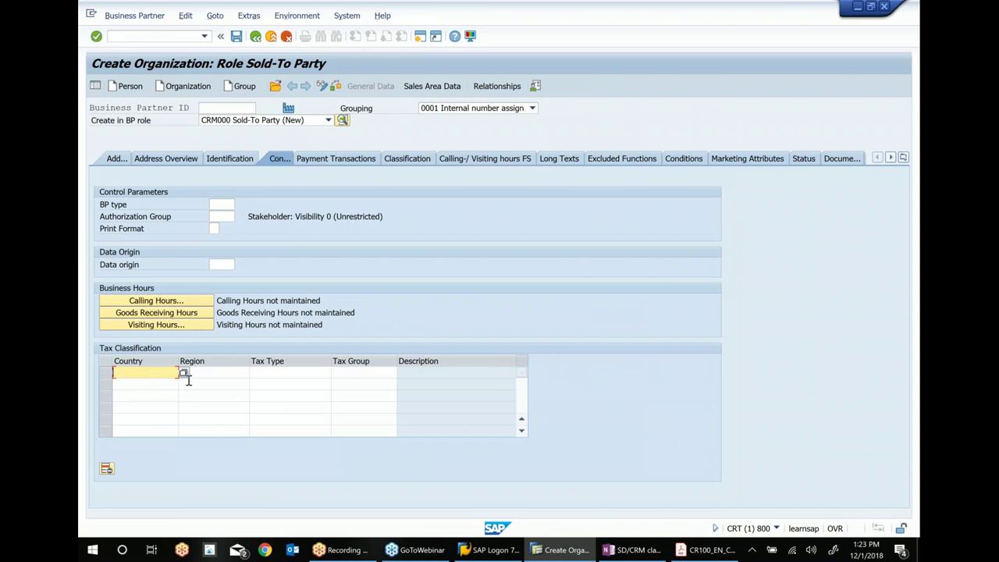
type("us")
left_click(234, 375)
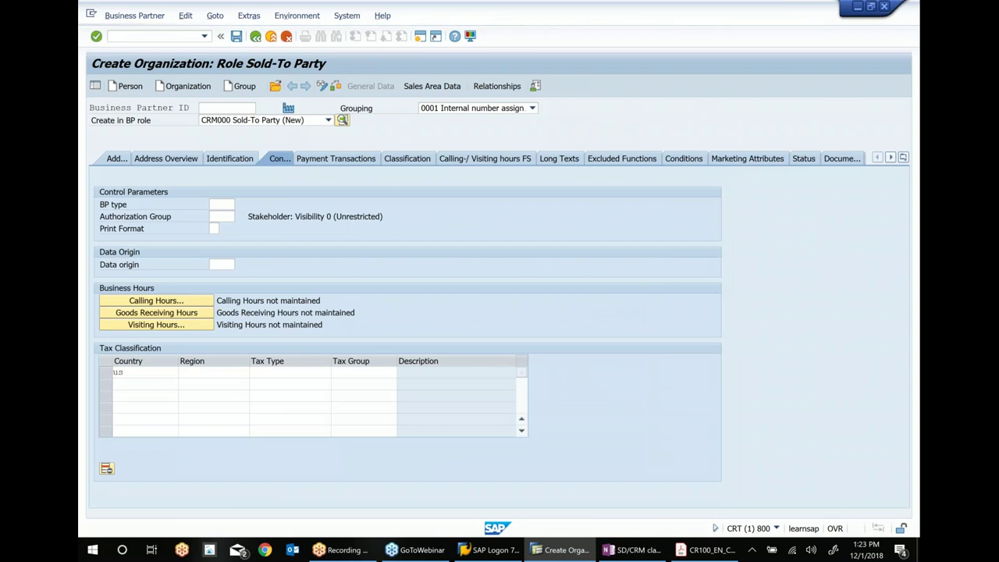
key("F4")
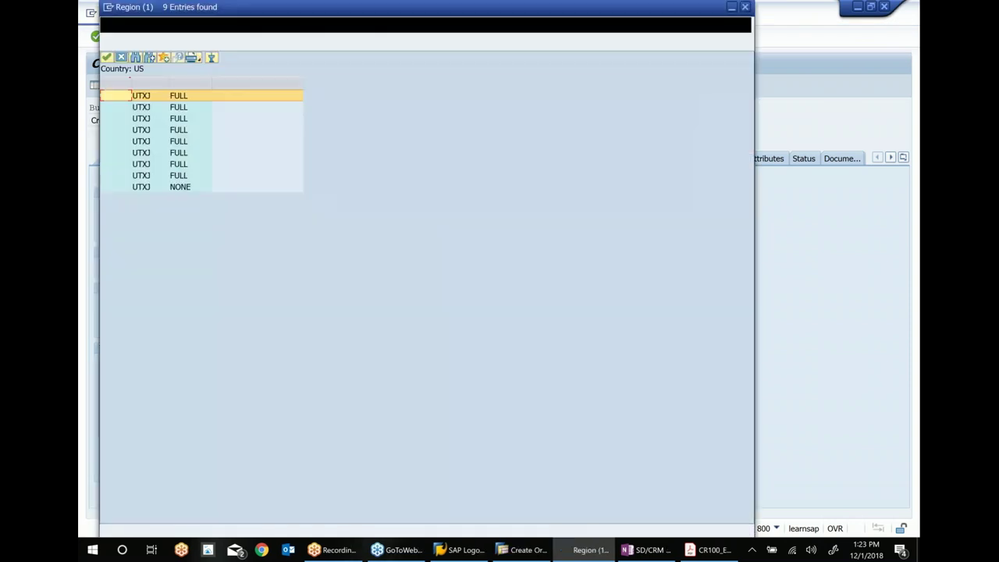
double_click(181, 188)
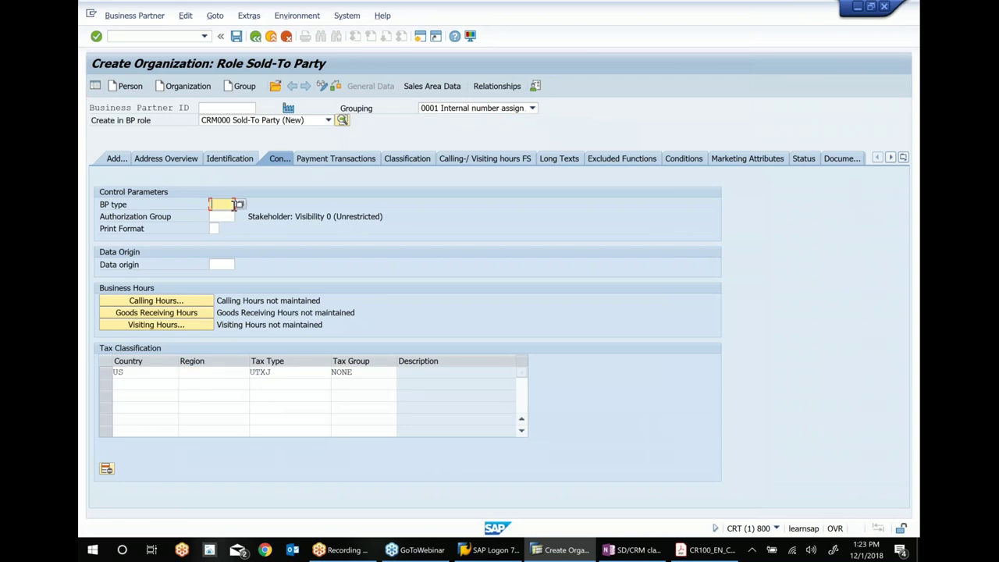
Set the business partner type to ZCUA and accept the field selection notice
key("F4")
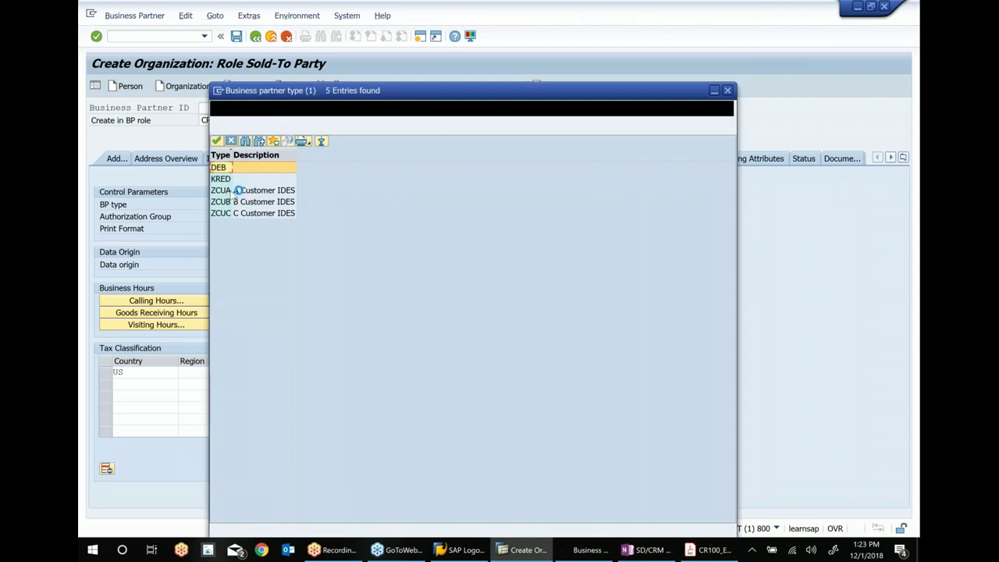
double_click(250, 190)
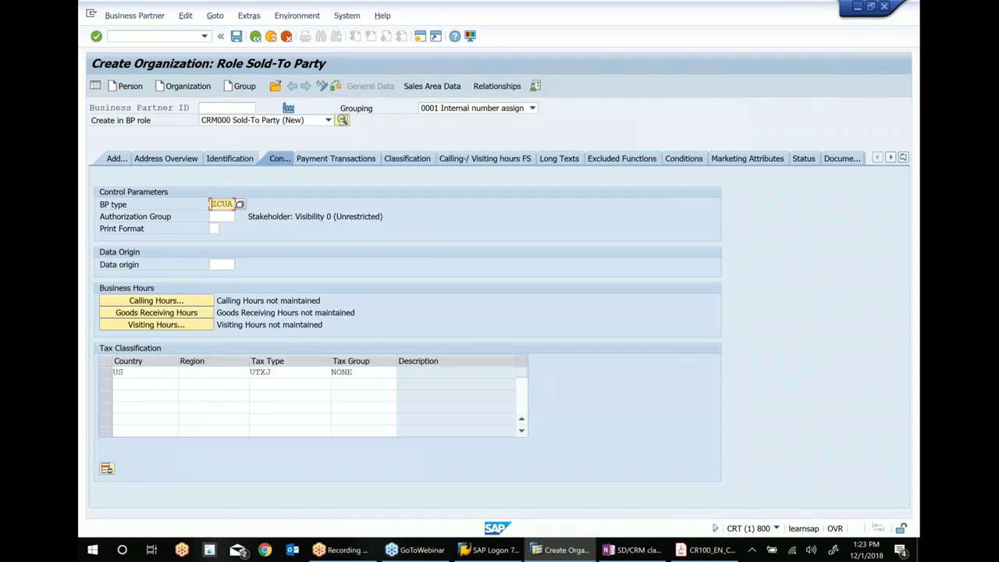
left_click(341, 164)
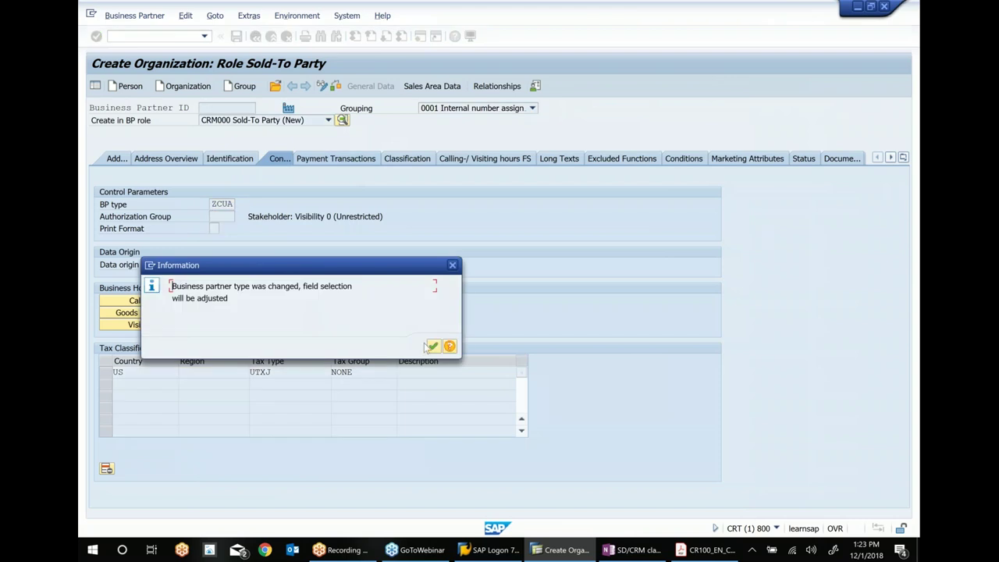
left_click(434, 346)
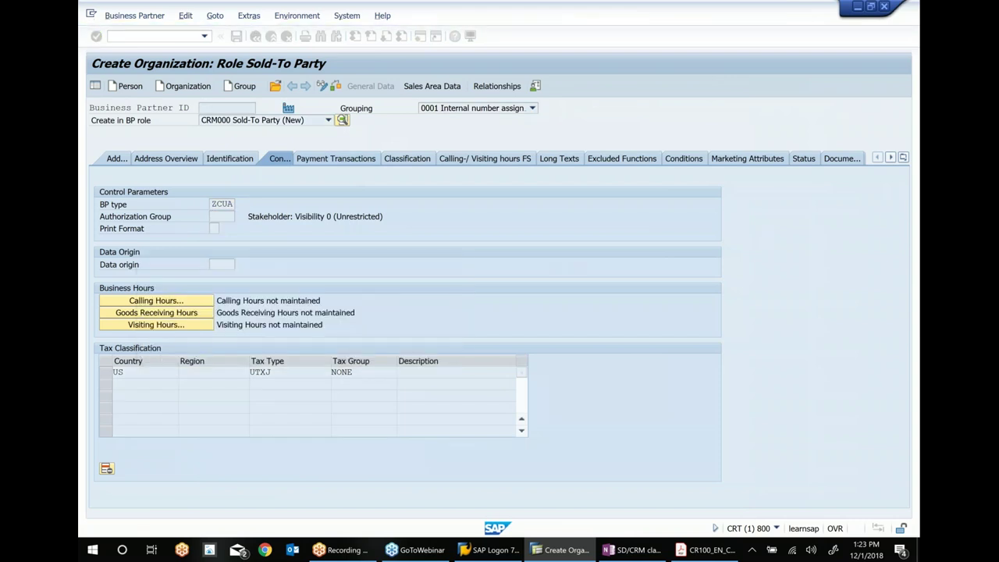
left_click(339, 158)
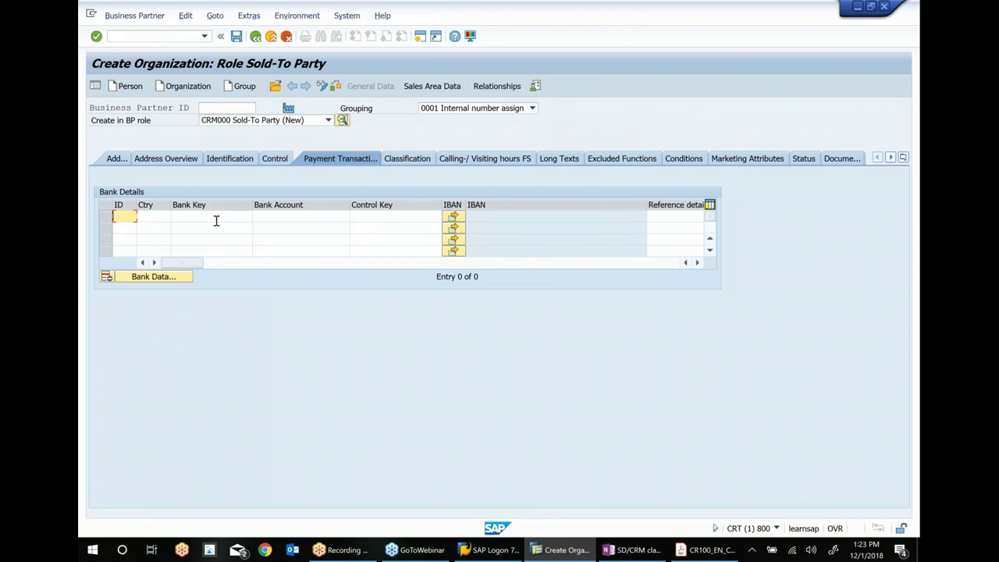
Enter an account group on the Classification tab and confirm it
left_click(414, 160)
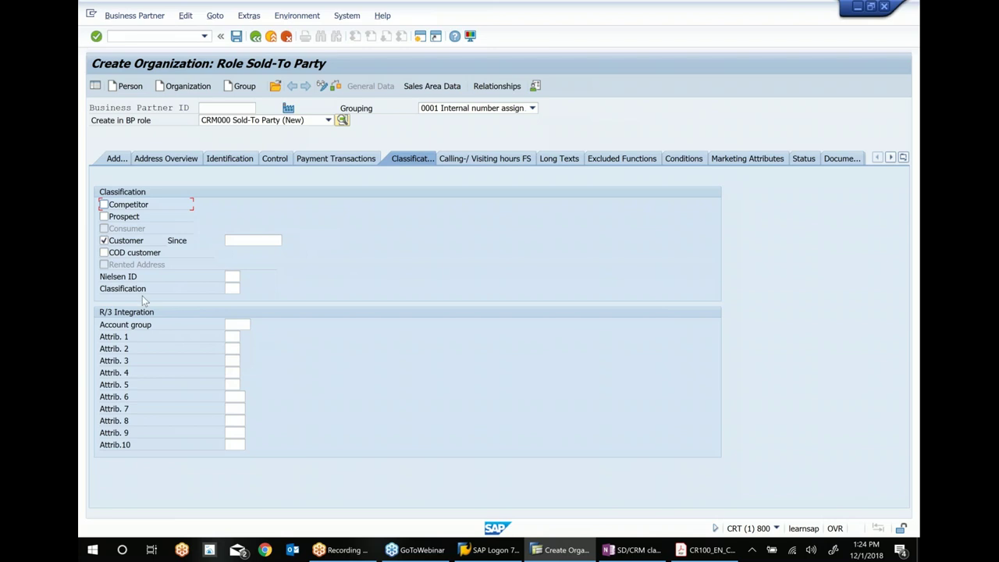
left_click(240, 324)
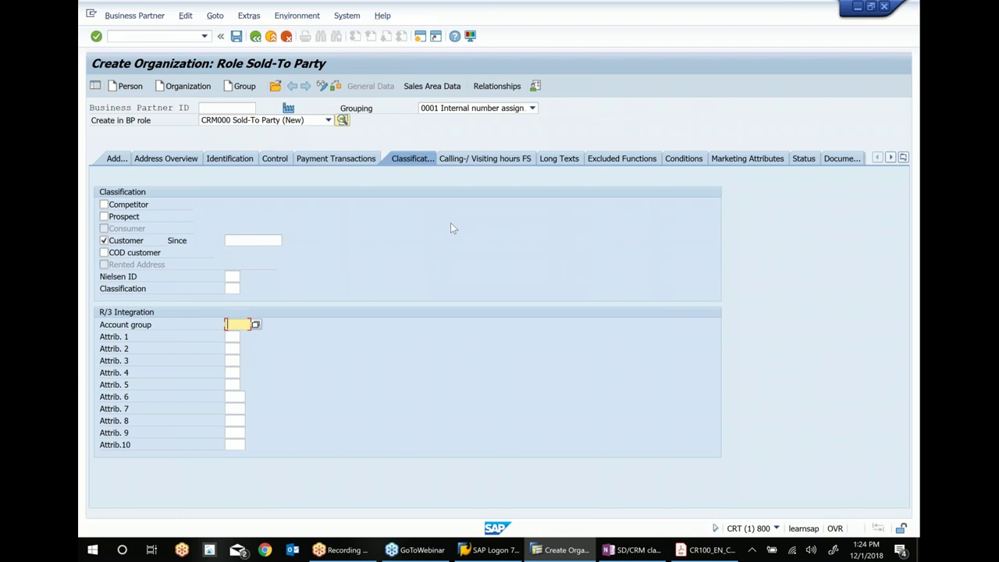
key("Return")
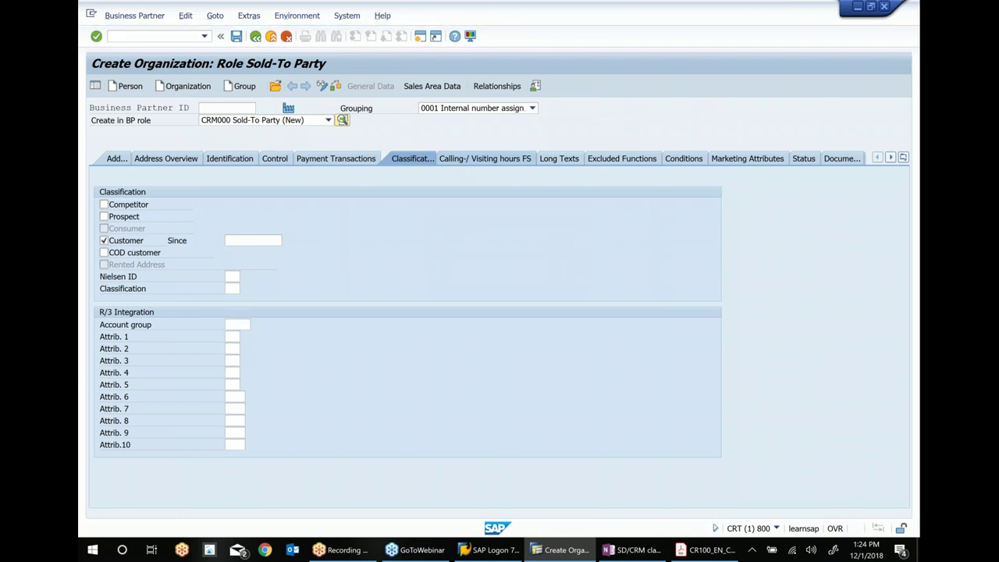
Add a 0001 Correspondence long text, then go to the Sales Area Data
left_click(462, 159)
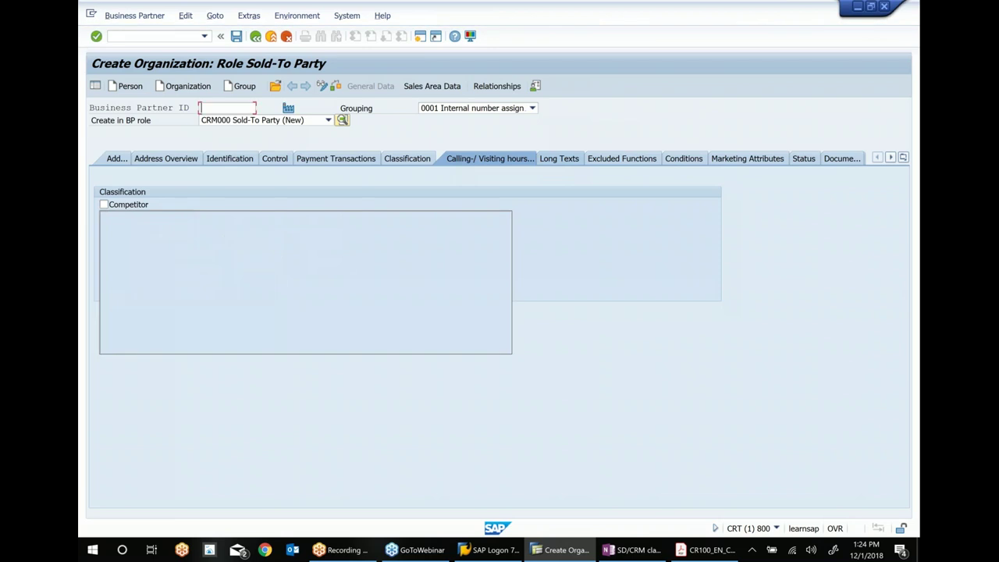
left_click(222, 217)
type("fjfdsfnkcsdnkndoqwmdcmskldm2wdmdmw")
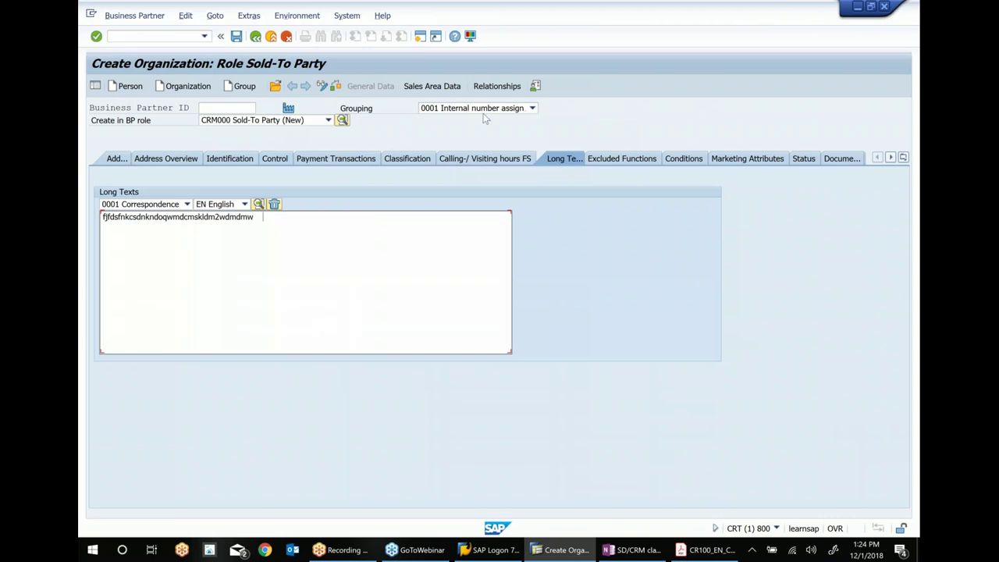
left_click(431, 86)
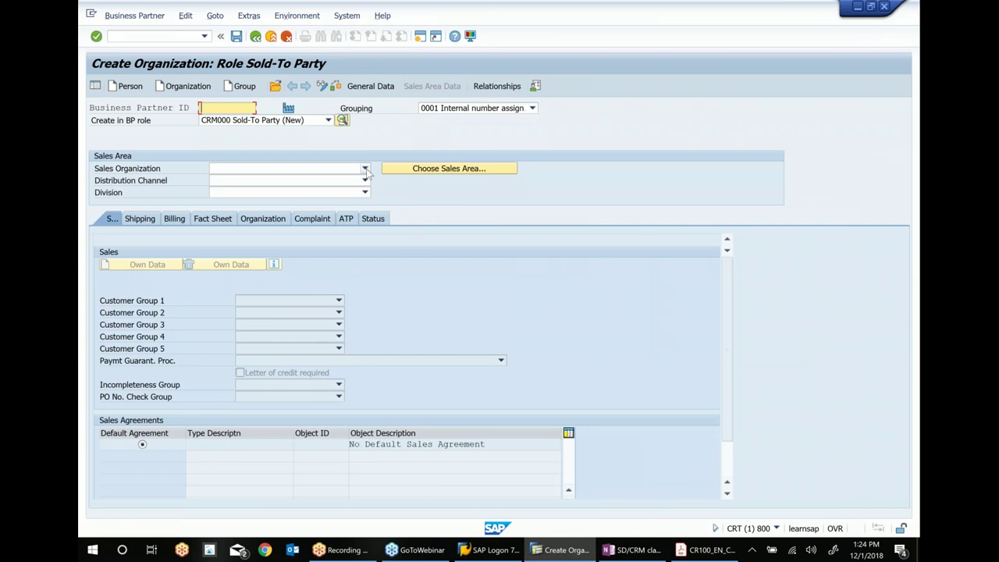
left_click(365, 168)
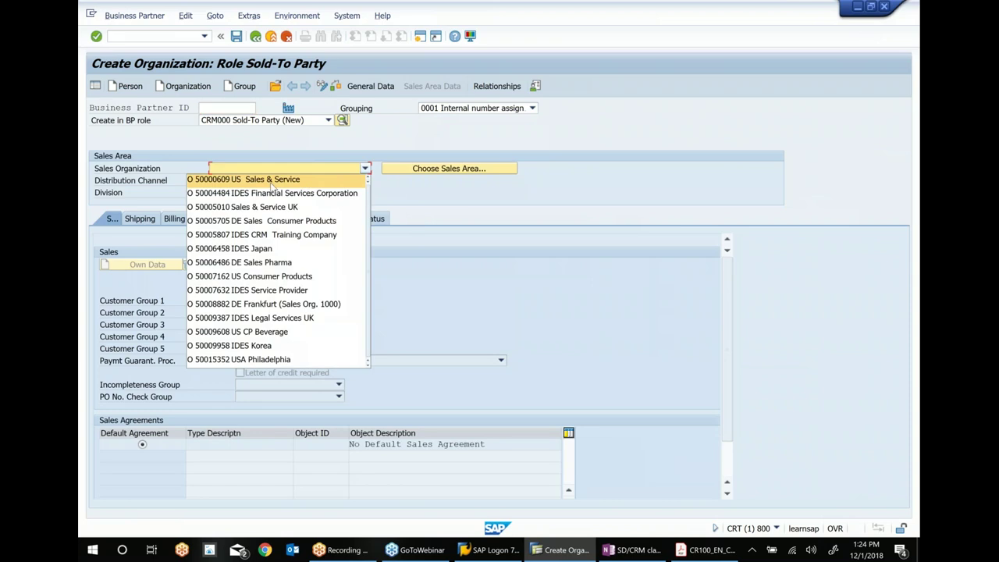
Choose sales organization US Sales & Service with distribution channel 30 Internet Sales
left_click(273, 182)
left_click(364, 180)
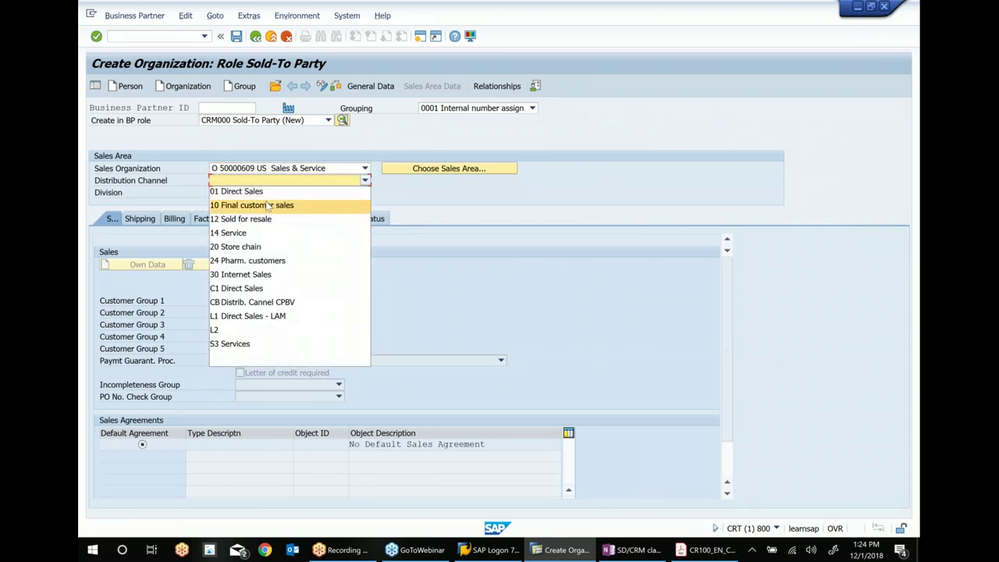
left_click(251, 274)
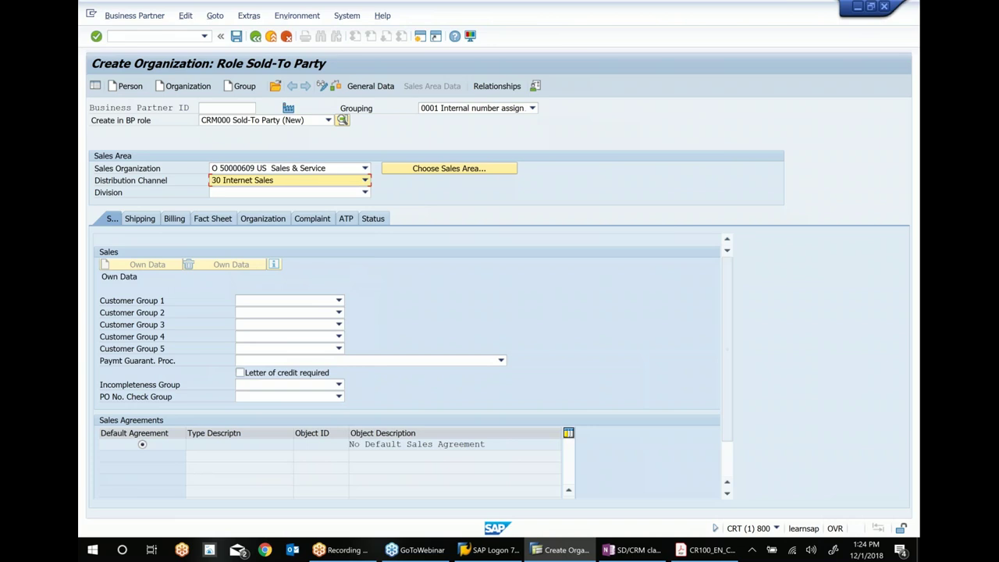
Set customer groups 1–4 to 01, AP, I, RET and incompleteness group HTX1
left_click(338, 301)
left_click(320, 313)
left_click(339, 313)
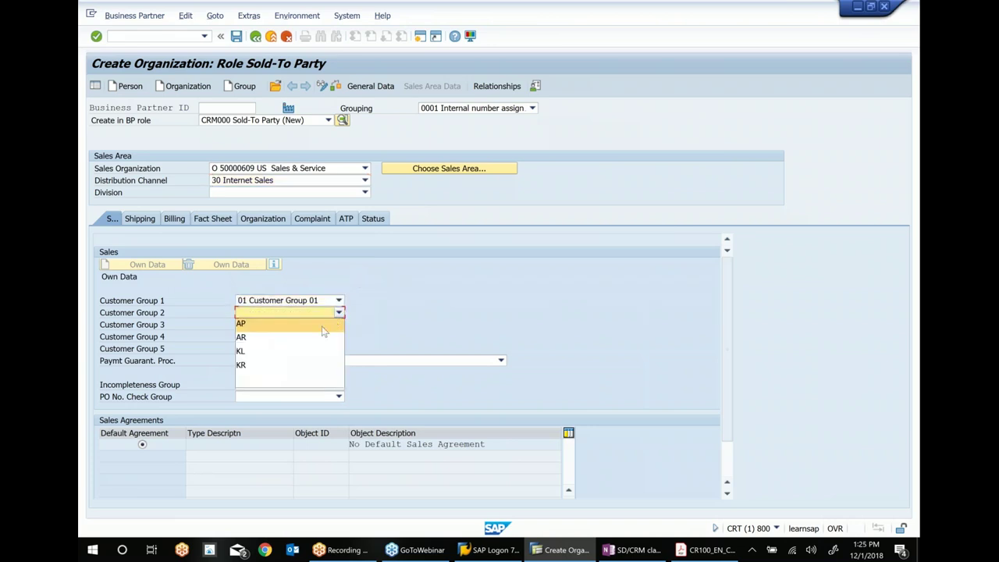
left_click(296, 324)
left_click(339, 325)
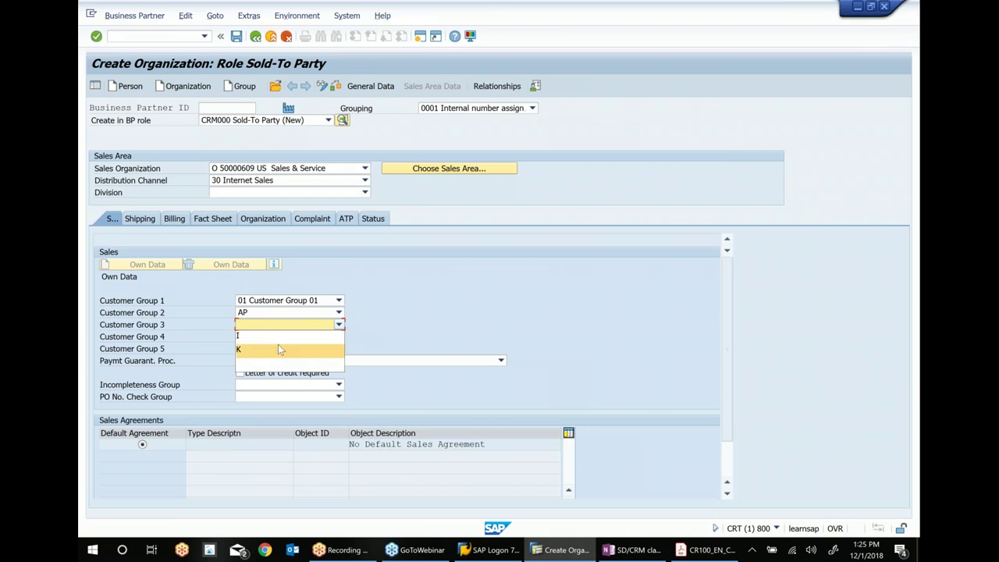
left_click(279, 336)
left_click(339, 337)
left_click(294, 348)
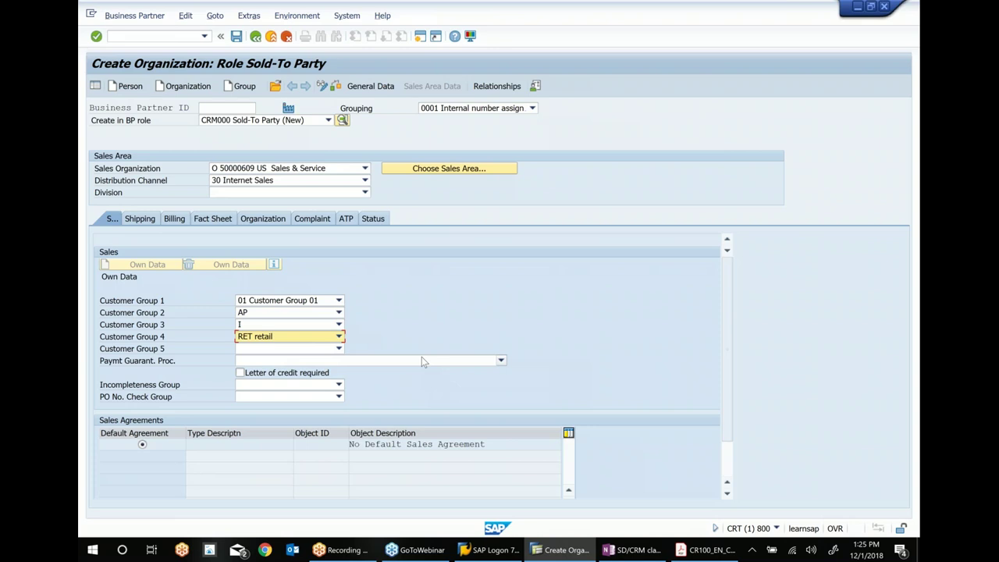
left_click(338, 385)
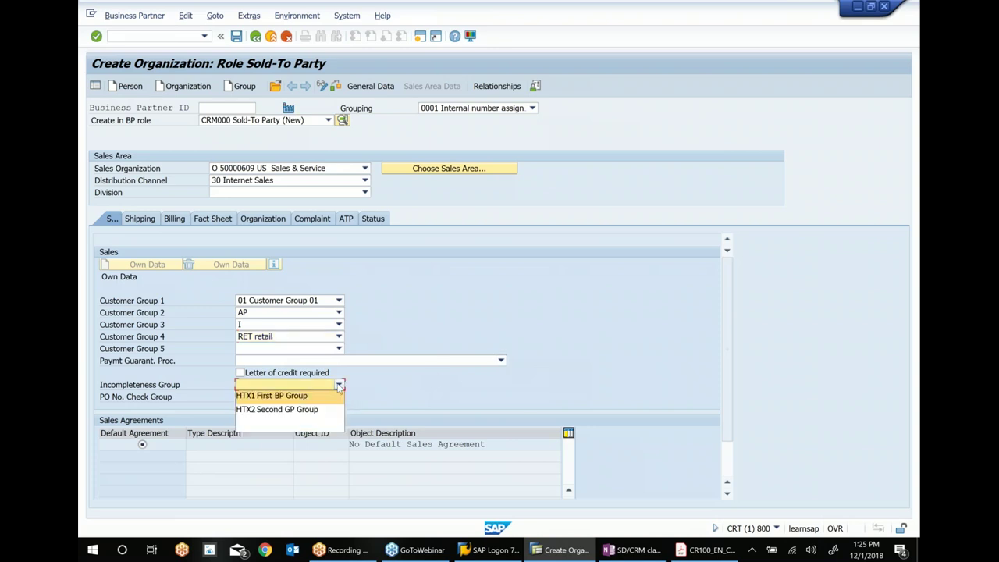
left_click(290, 396)
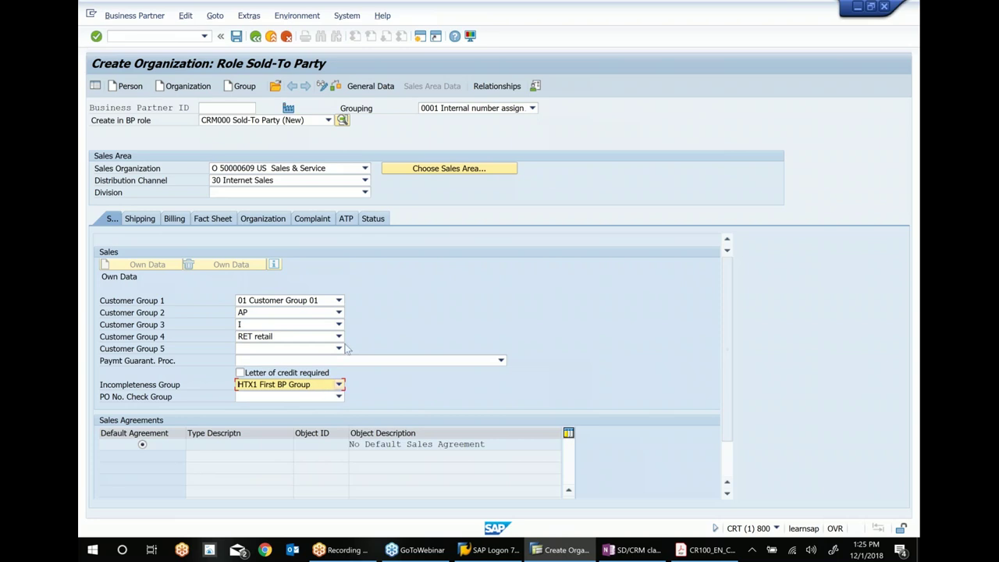
left_click_drag(725, 351, 728, 399)
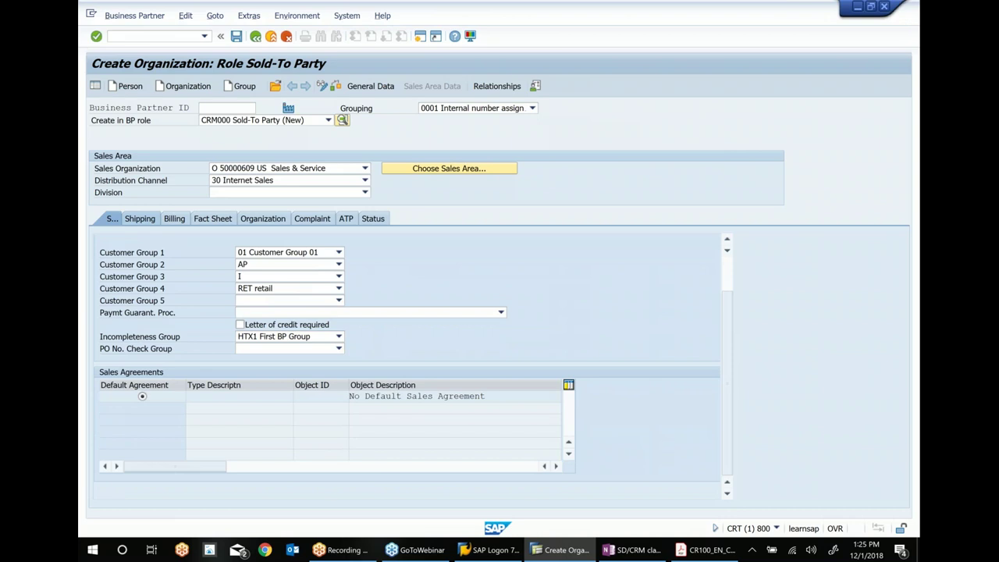
On the Shipping tab, enter Incoterms FOB with location warehouse
key("ctrl+Page_Down")
type("fob")
key("Tab")
type("warehouse")
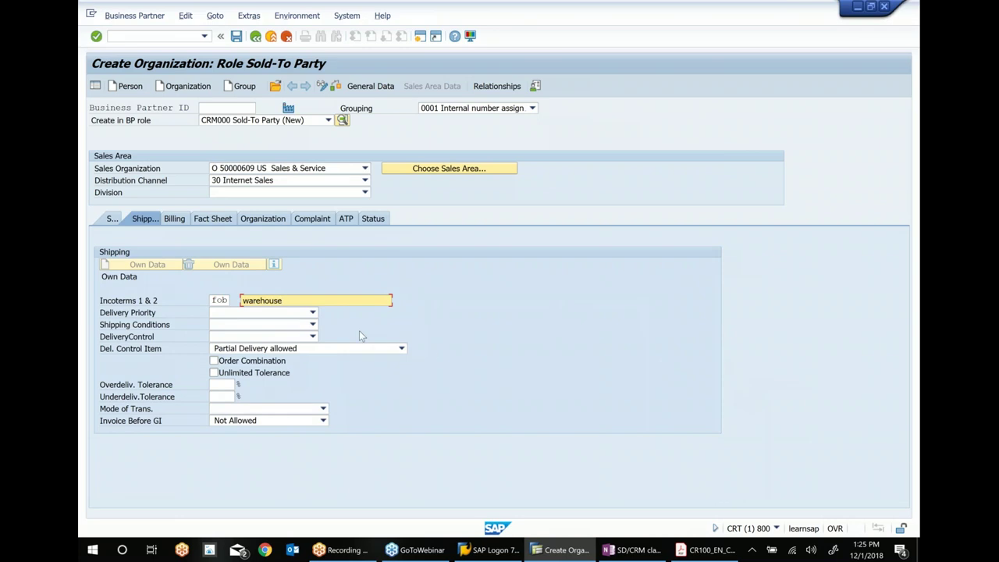
Set delivery priority 1 High, shipping conditions 02 Standard, and partial delivery allowed
left_click(312, 312)
left_click(255, 323)
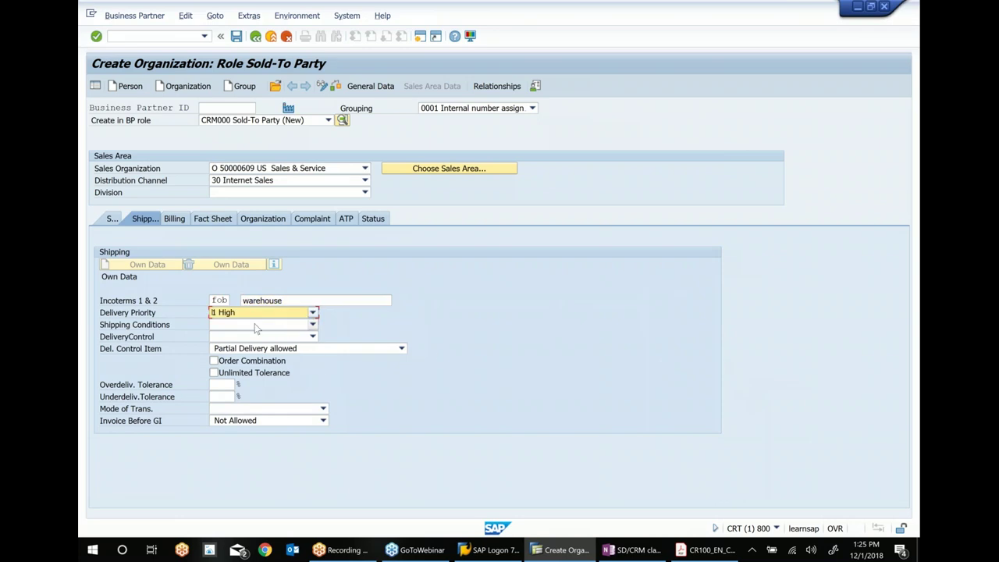
left_click(312, 323)
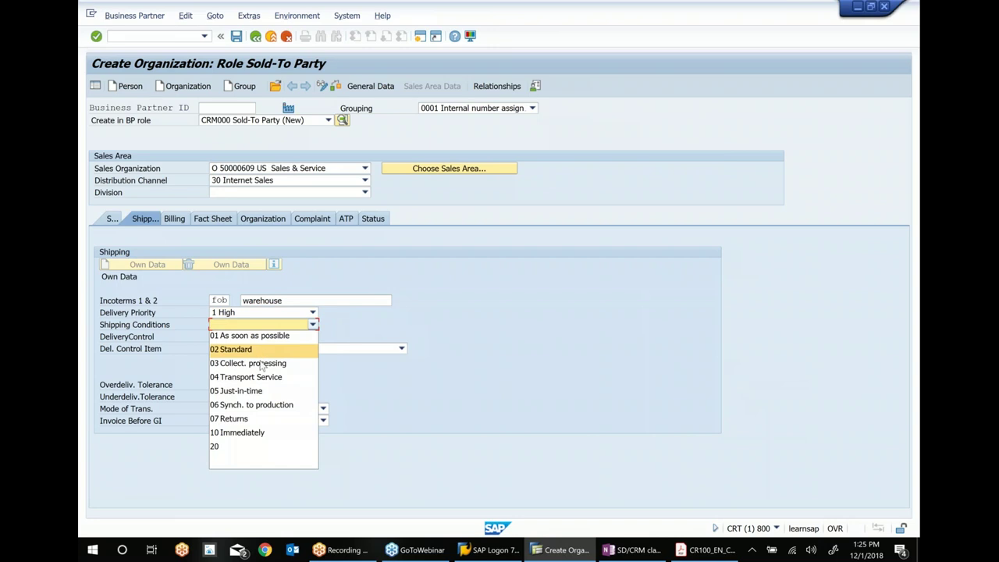
left_click(255, 348)
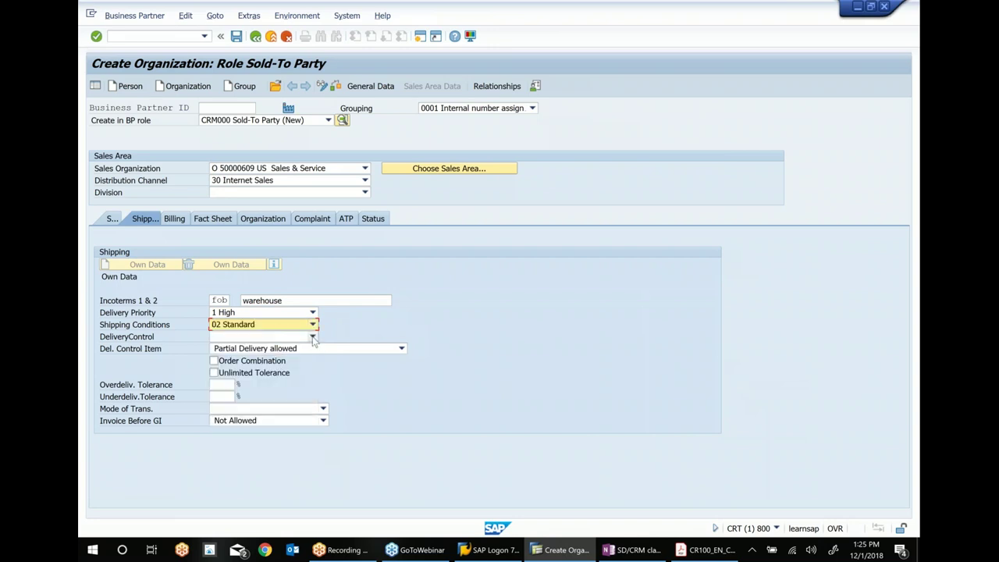
left_click(312, 335)
left_click(266, 349)
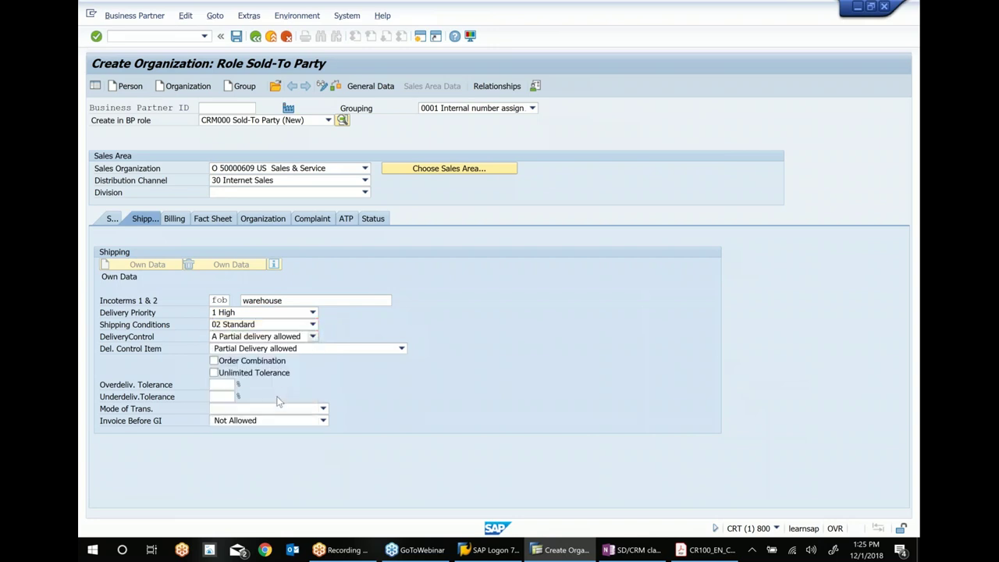
key("Return")
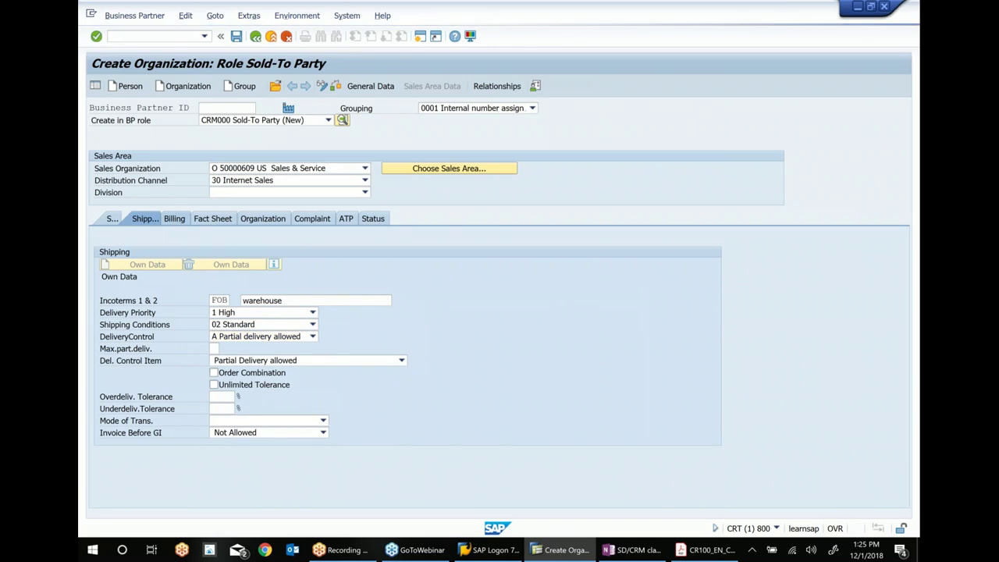
On the Billing tab, set pricing procedure 1 Standard, exchange rate type 001, currency USD
left_click(174, 219)
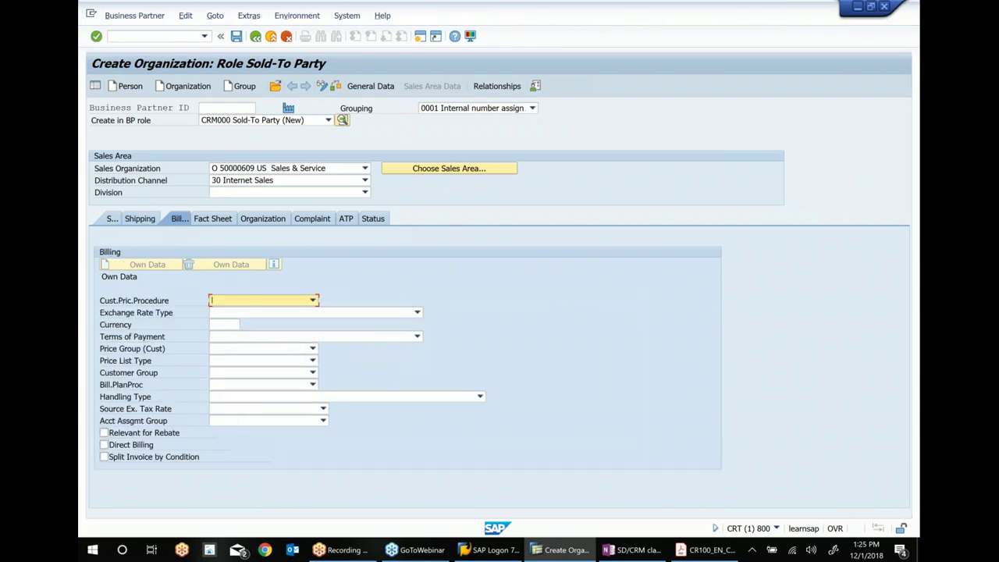
left_click(312, 299)
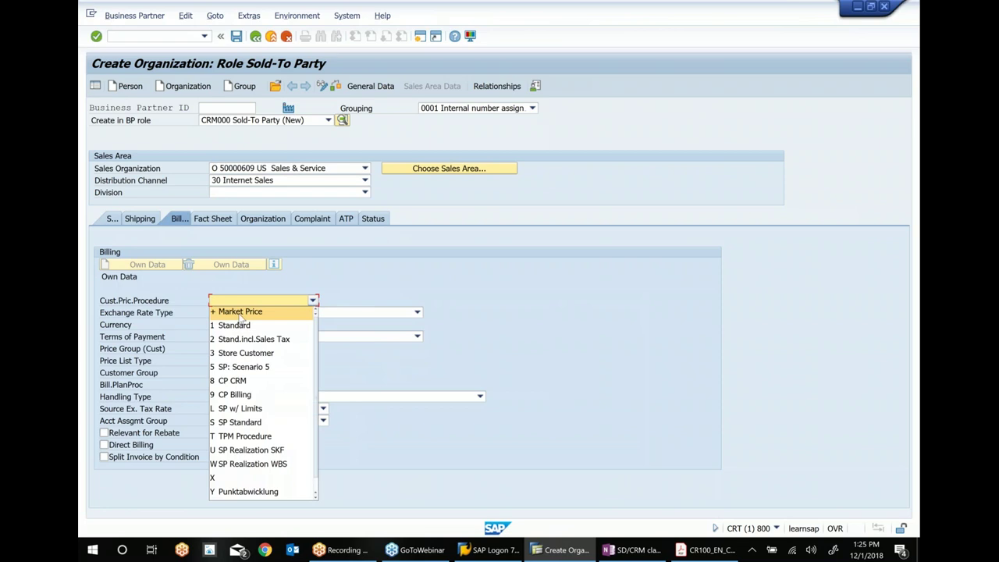
left_click(234, 326)
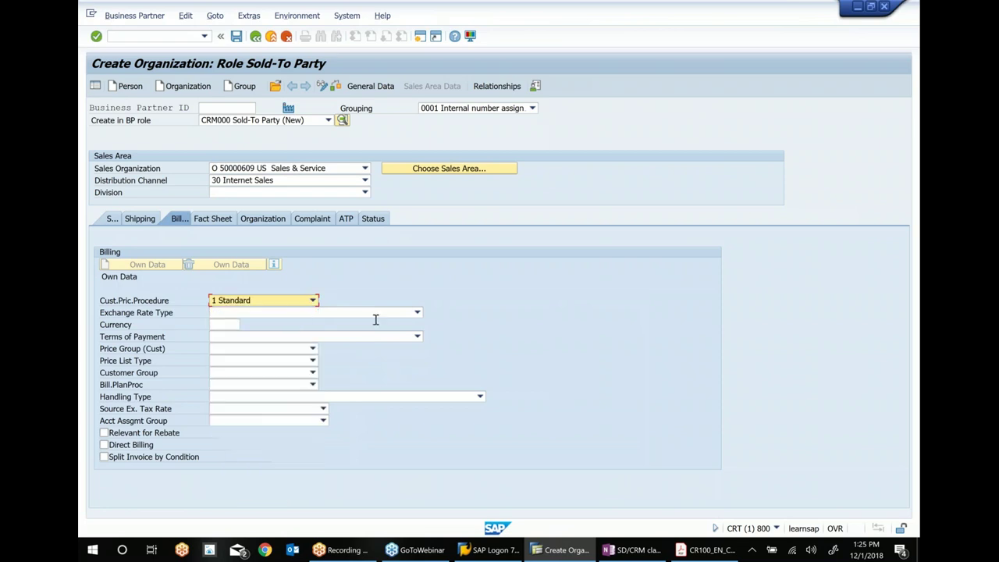
left_click(395, 312)
left_click(228, 325)
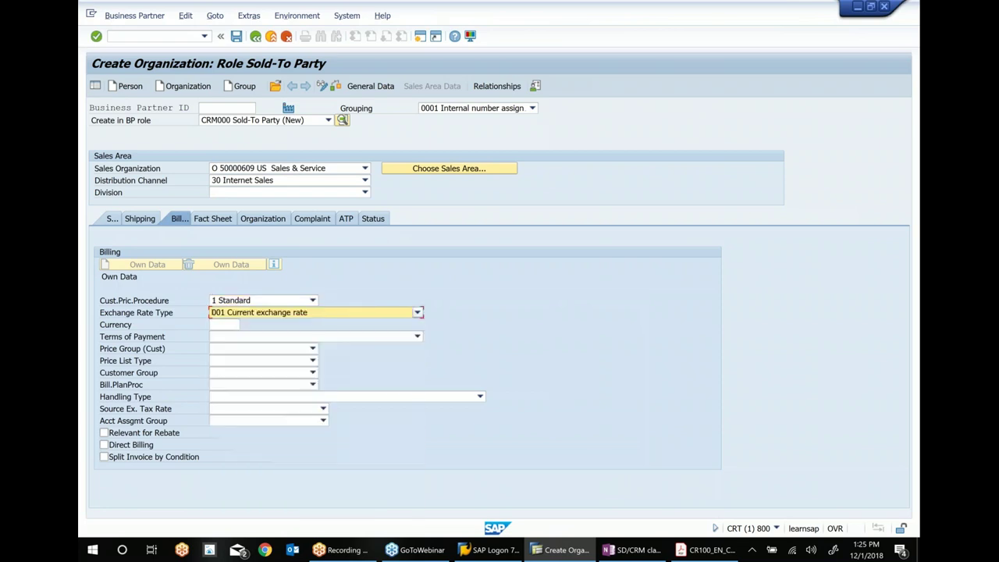
left_click(226, 323)
type("usd")
key("Return")
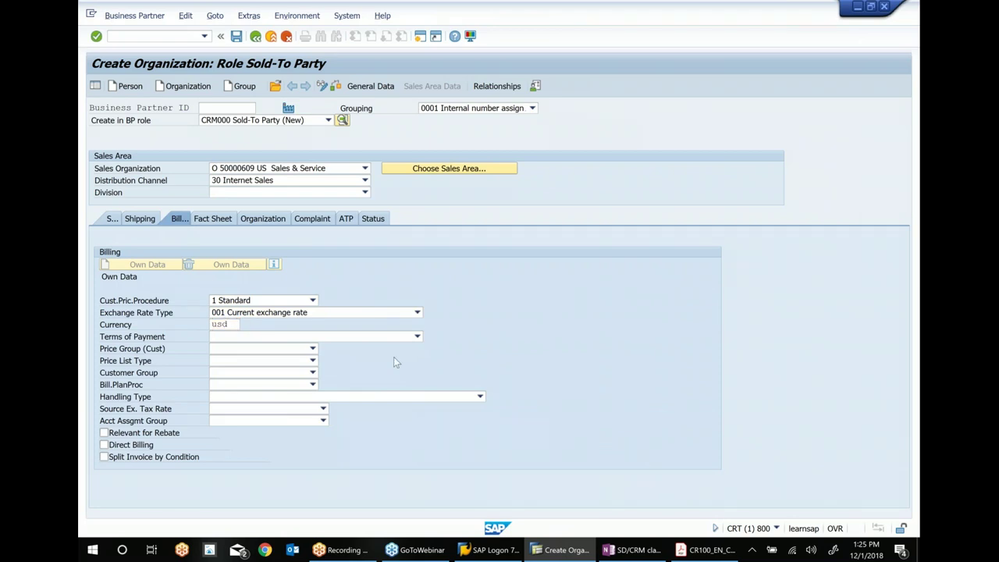
Set payment terms 0001, customer group 01 Industrial, price list 01 Wholesale, and save
left_click(405, 338)
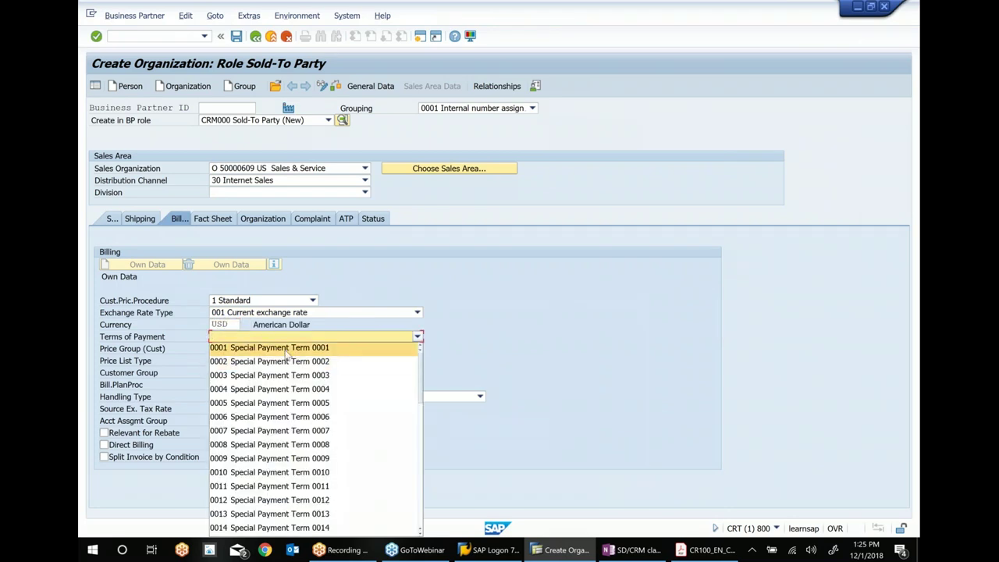
left_click(273, 346)
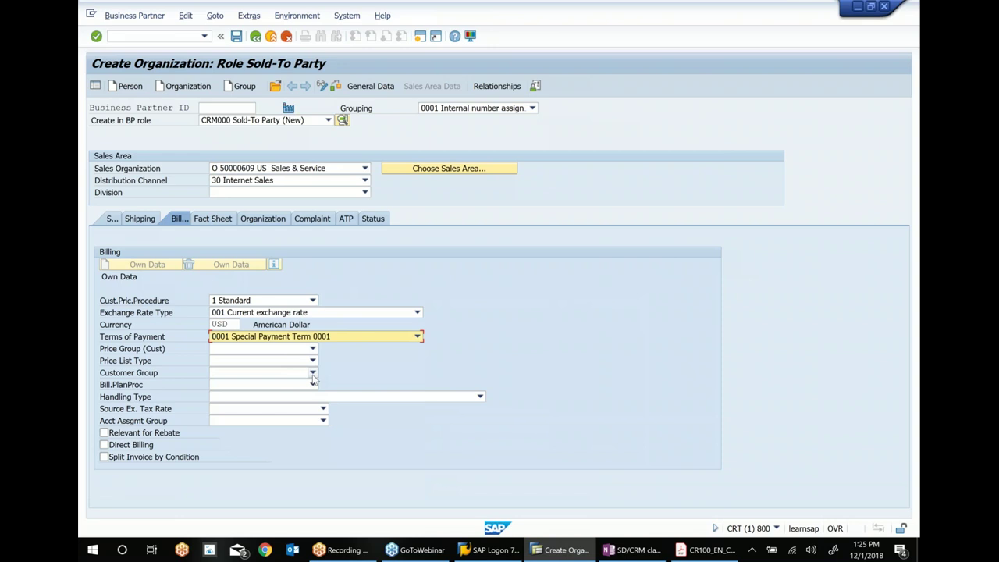
left_click(312, 373)
left_click(272, 384)
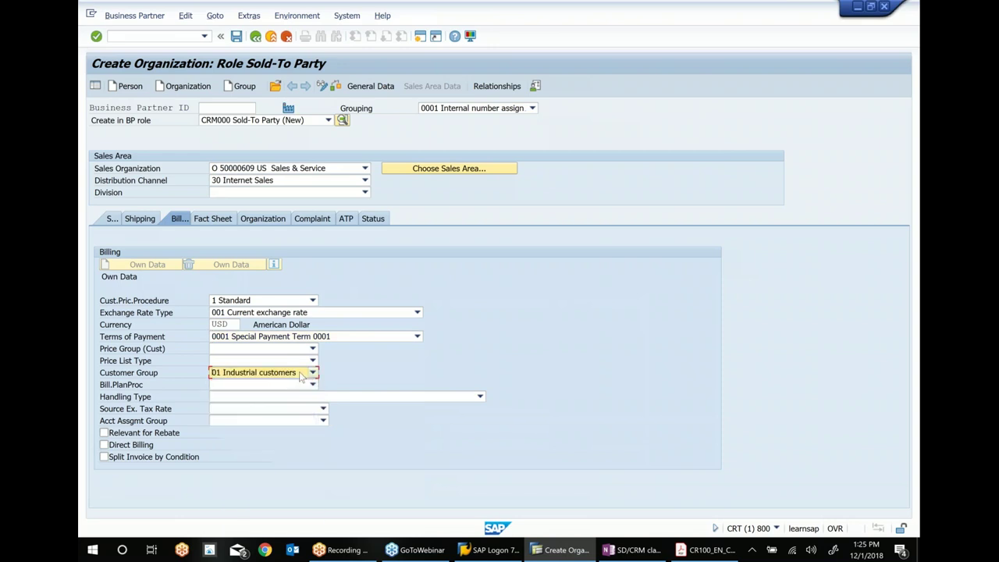
left_click(313, 361)
left_click(234, 372)
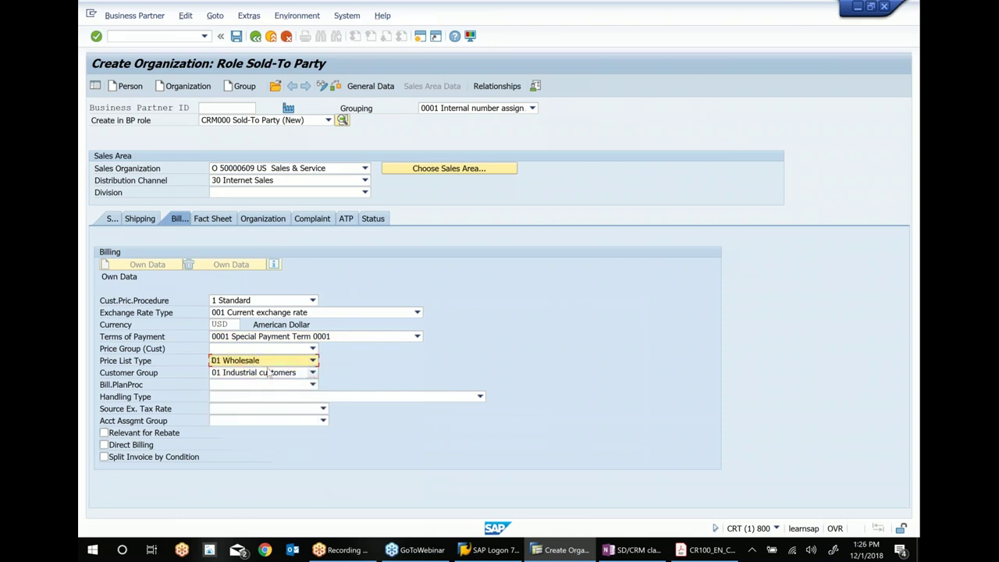
left_click(237, 37)
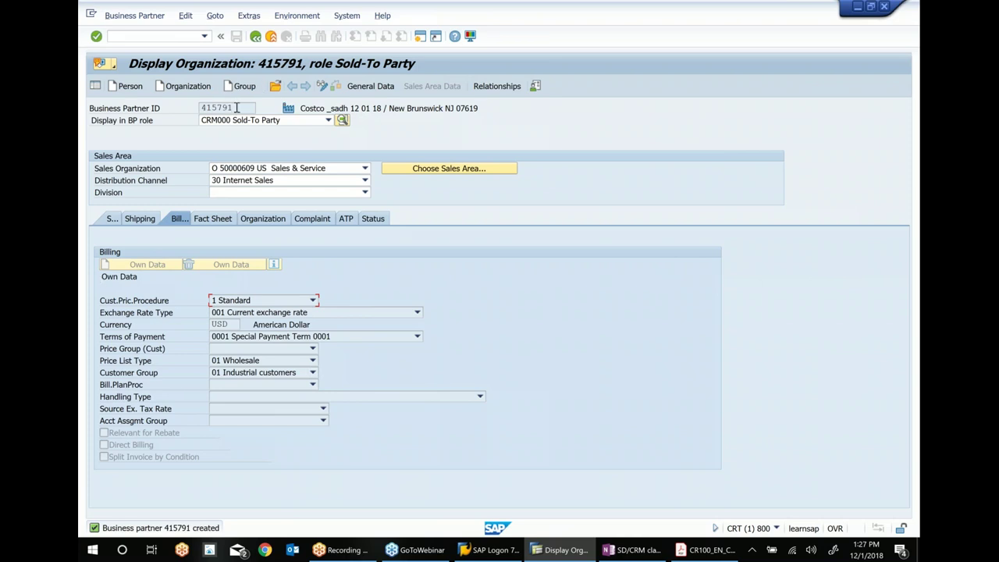
Copy the new business partner number 415791 from the display screen
left_click_drag(228, 107, 160, 113)
key("ctrl+c")
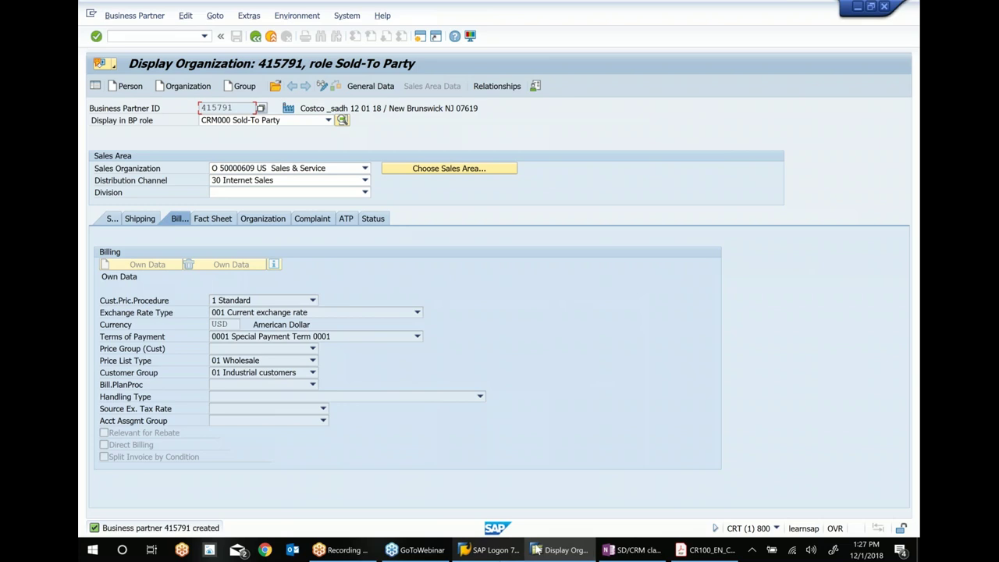
Paste 415791 after the Sold to party bullet in OneNote, then return to SAP
left_click(640, 551)
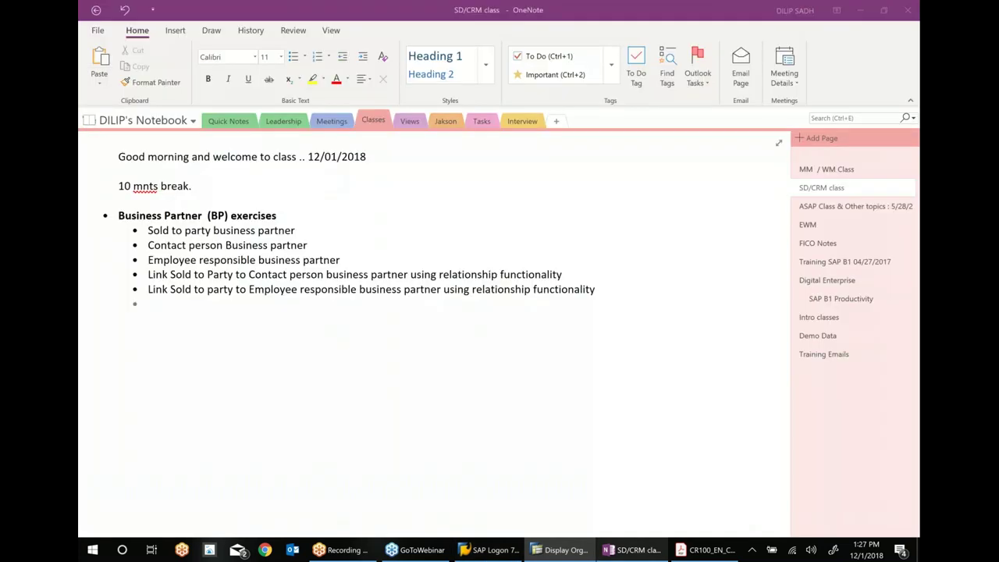
left_click(314, 229)
type("...")
key("ctrl+v")
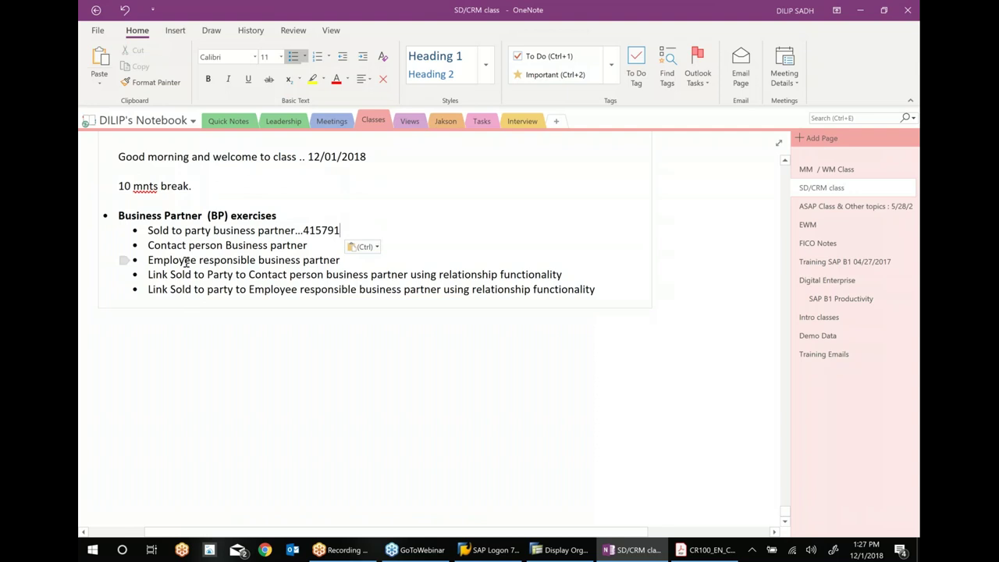
left_click_drag(148, 245, 299, 246)
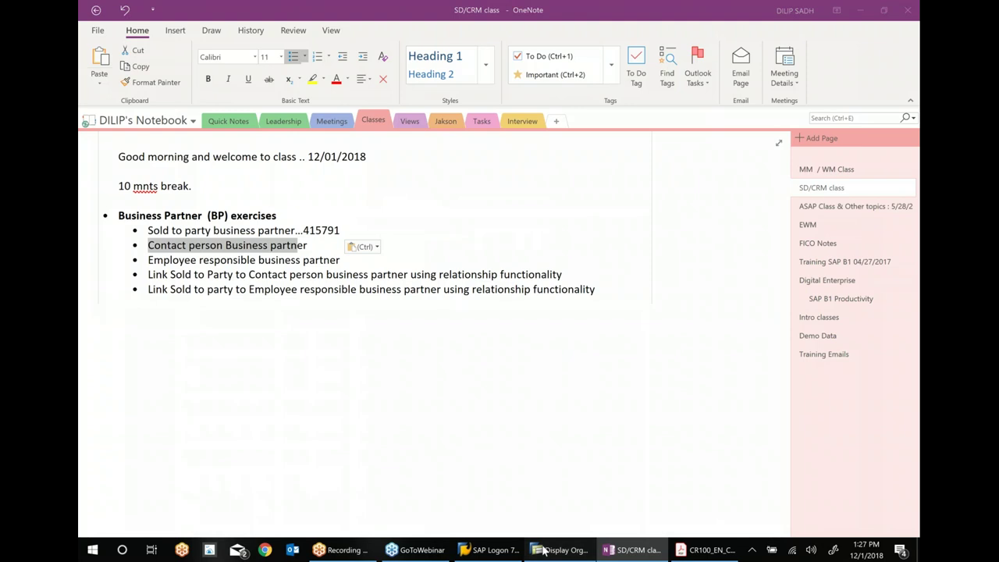
left_click(559, 550)
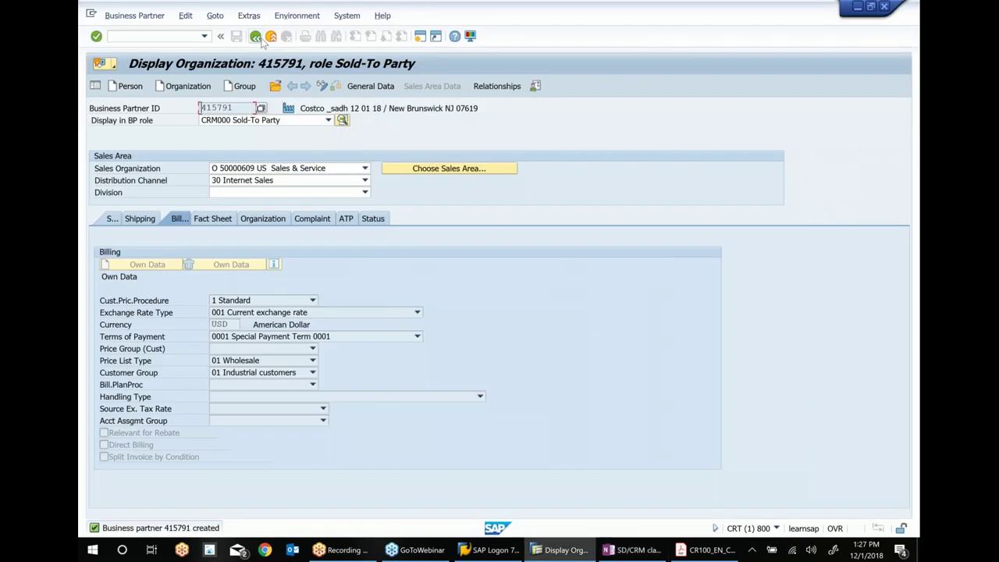
Return to the main menu and open BP - Maintain Business Partner, checking the class notes
left_click(257, 37)
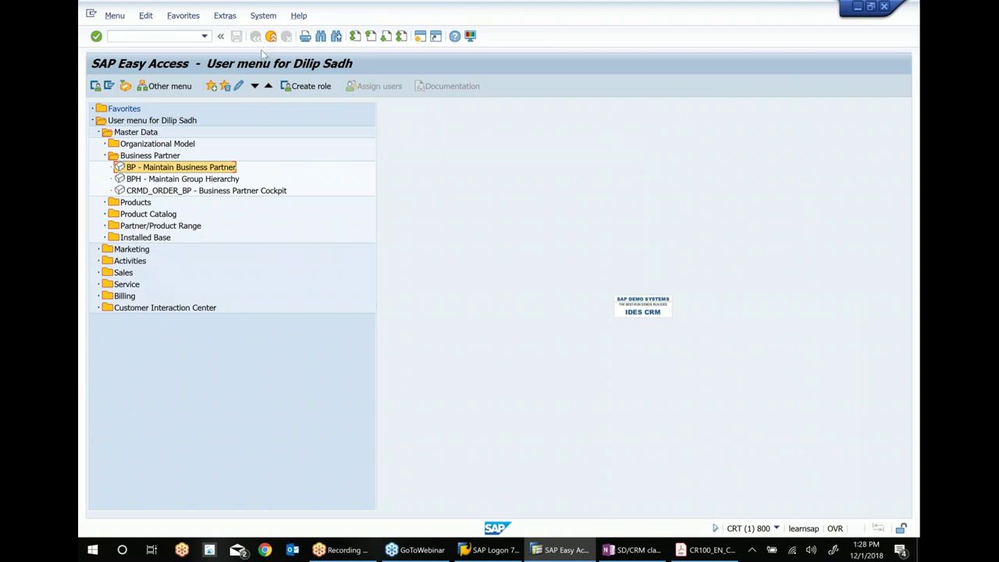
double_click(179, 169)
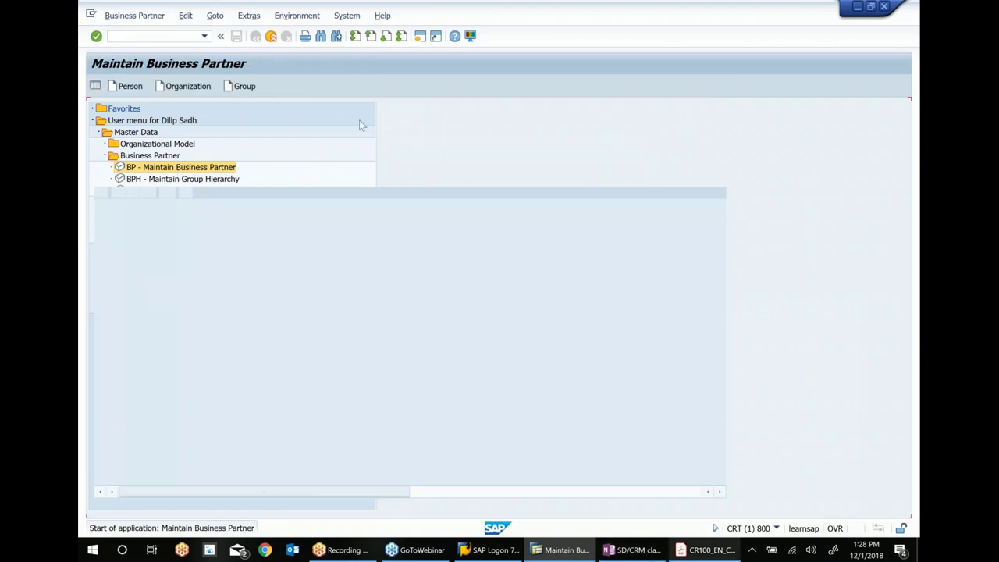
left_click(691, 550)
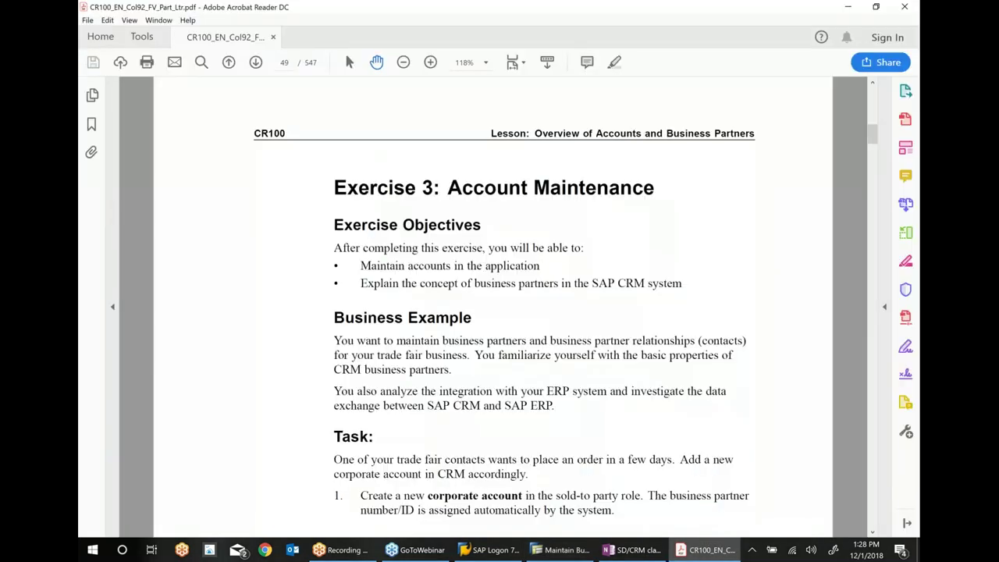
left_click(632, 549)
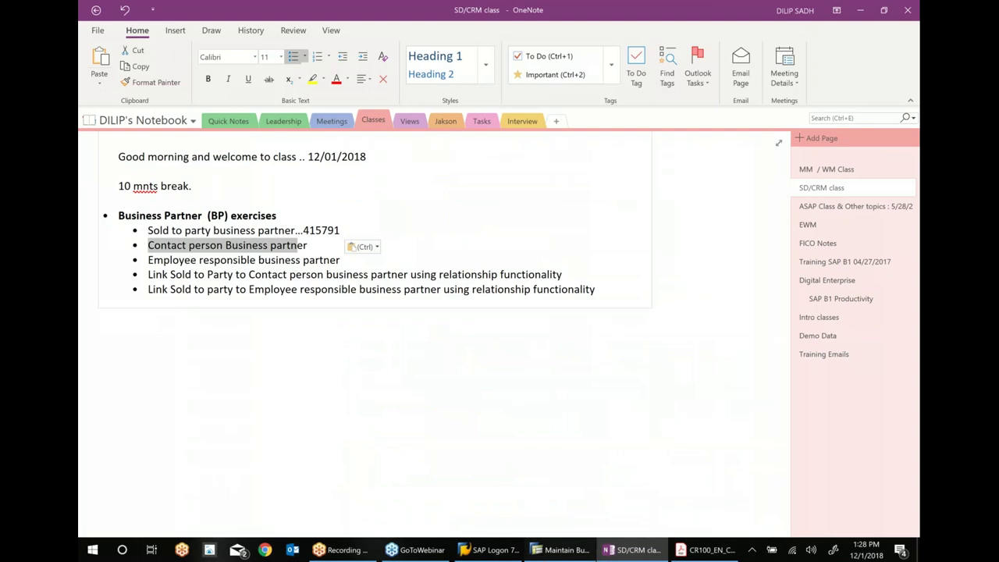
left_click(178, 144)
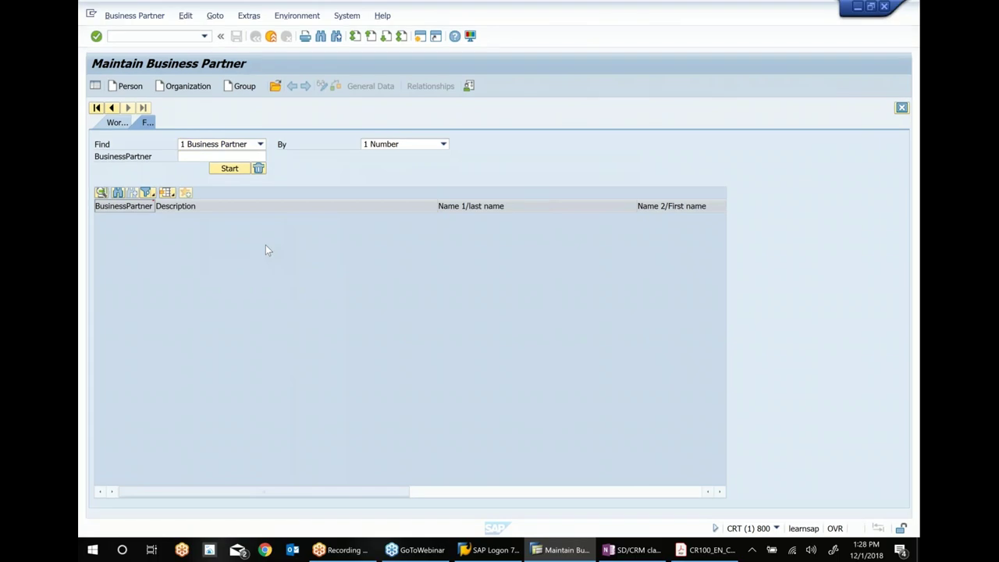
left_click(129, 87)
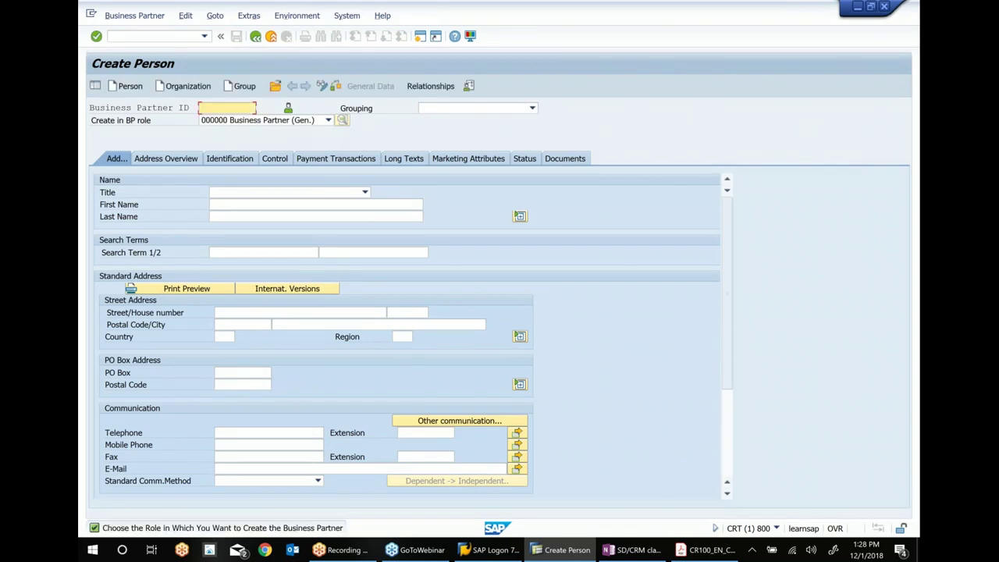
Enter the person's first and last name
left_click(372, 204)
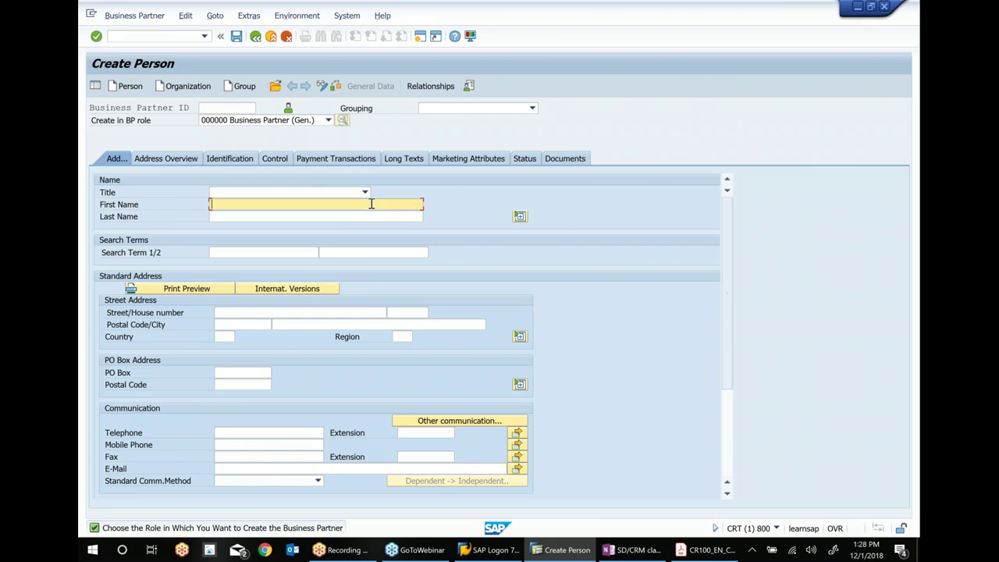
type("Michael")
key("Tab")
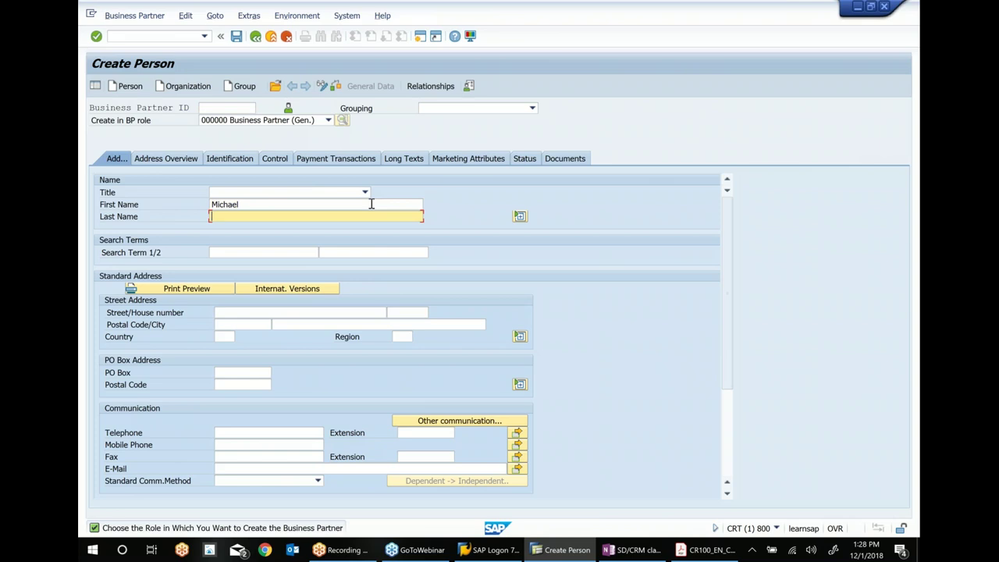
type("Jordon")
Fill in the person's street, house number, postal code and city, with country US and region NJ
left_click(259, 311)
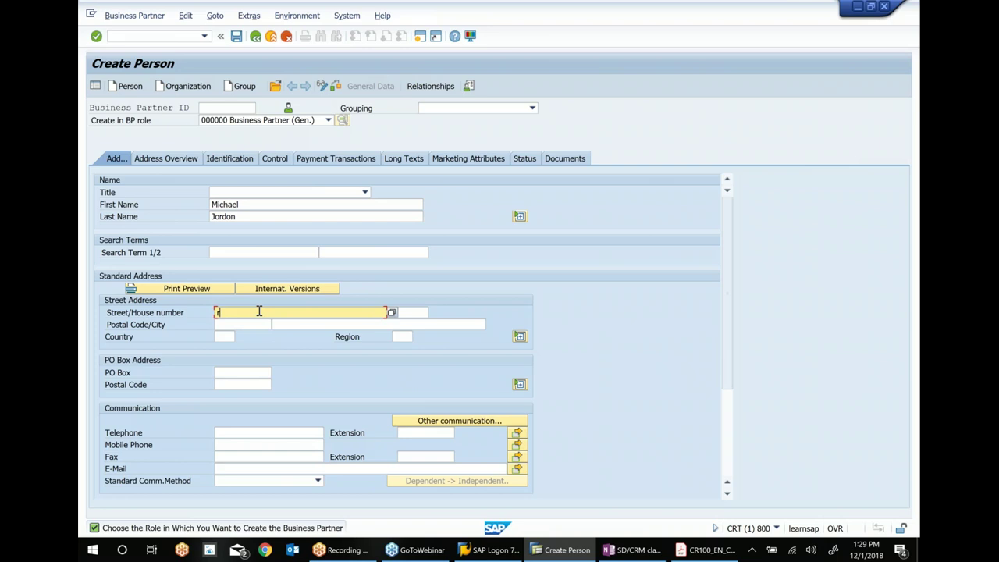
key("Tab")
key("Tab")
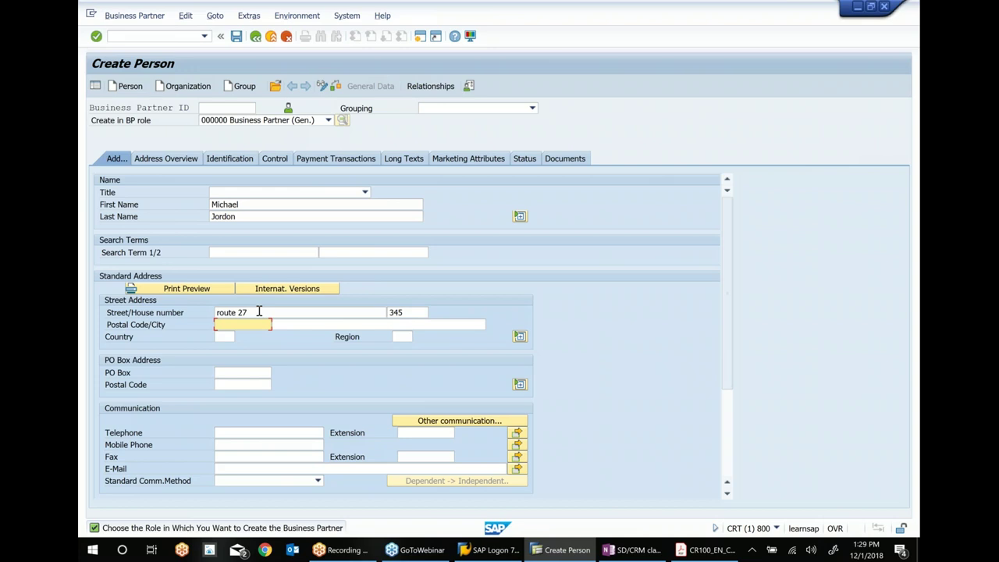
key("Tab")
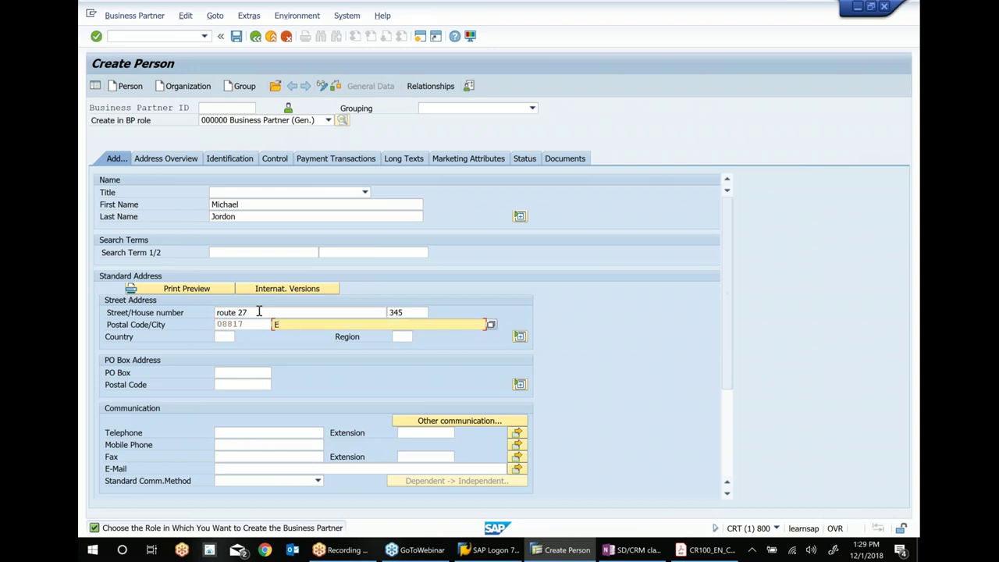
key("Tab")
type("US")
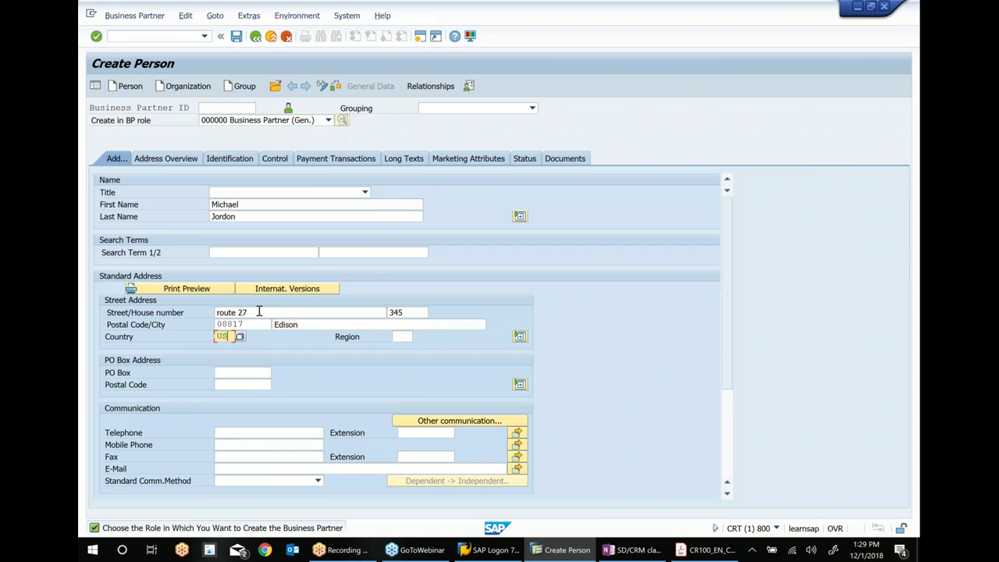
key("Tab")
type("NJ")
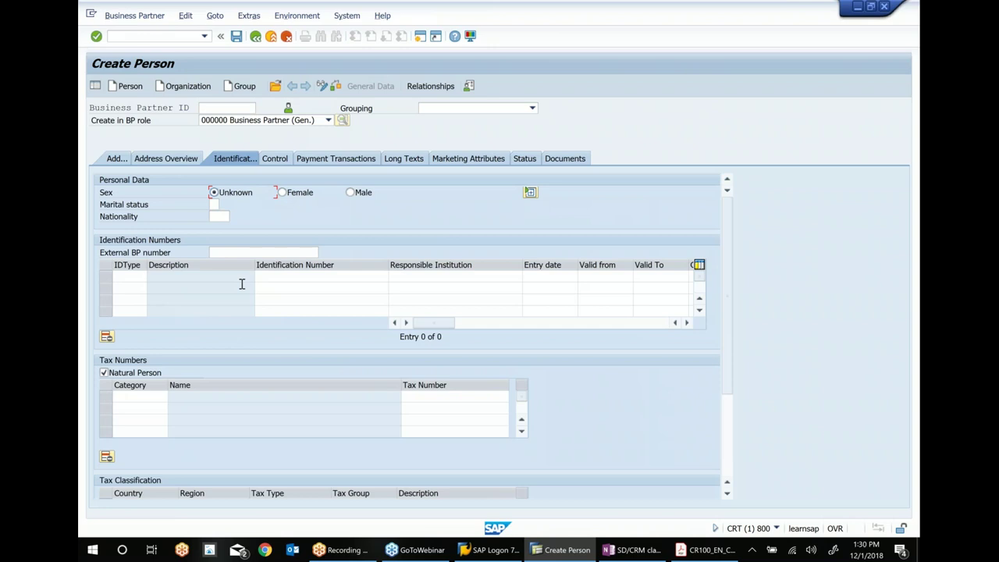
On the person's Control tab, set the business partner type to DEB
left_click(138, 275)
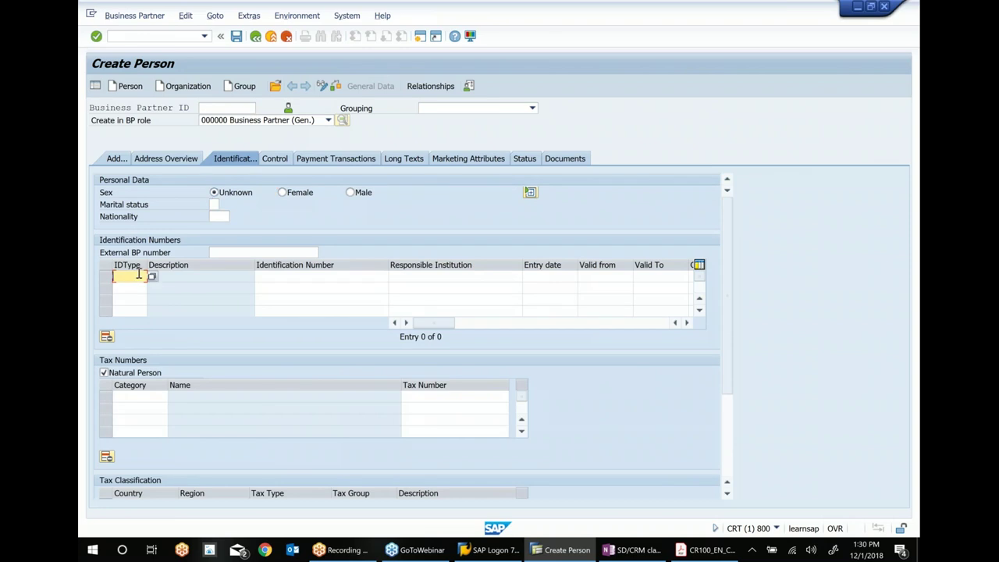
left_click(273, 159)
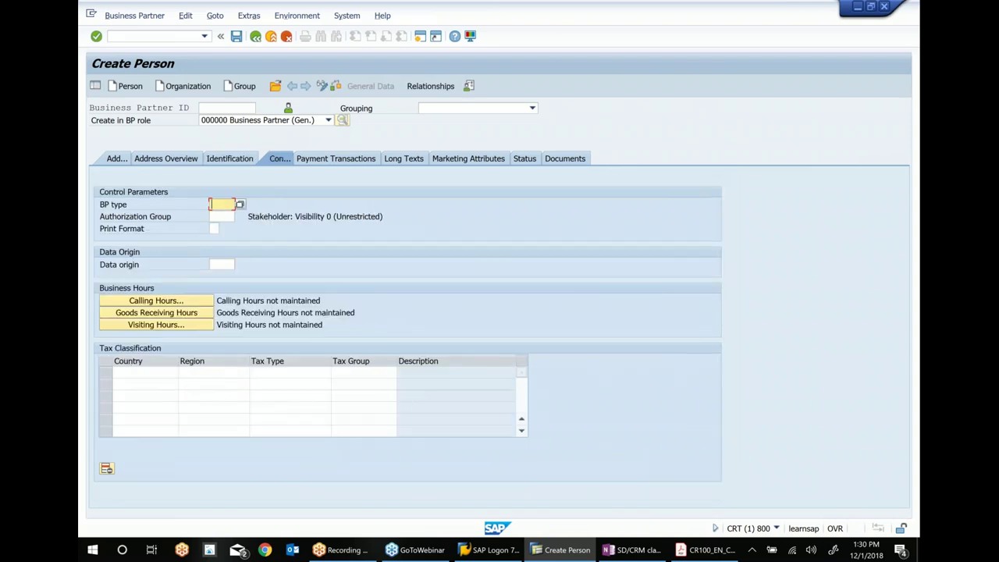
left_click(240, 204)
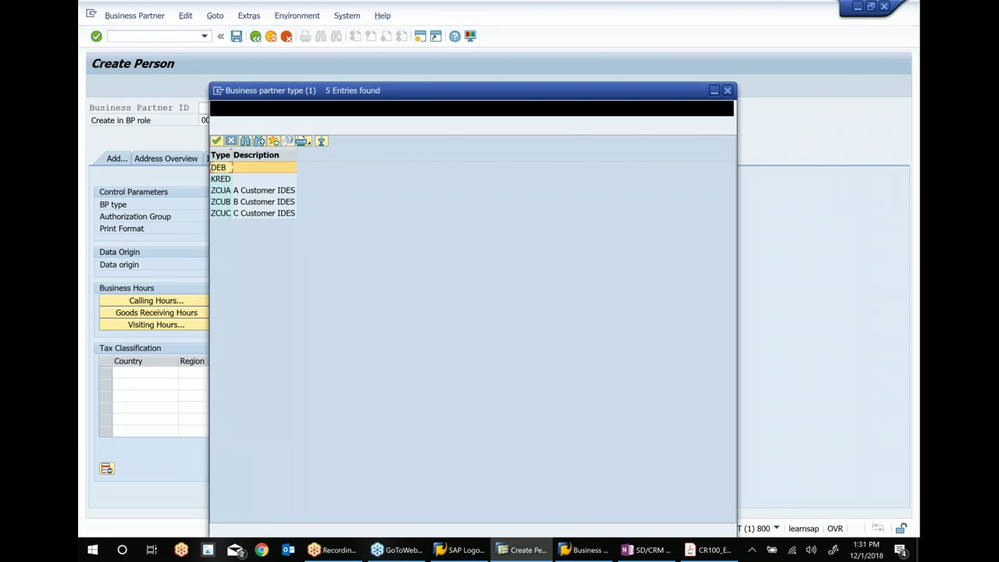
key("Escape")
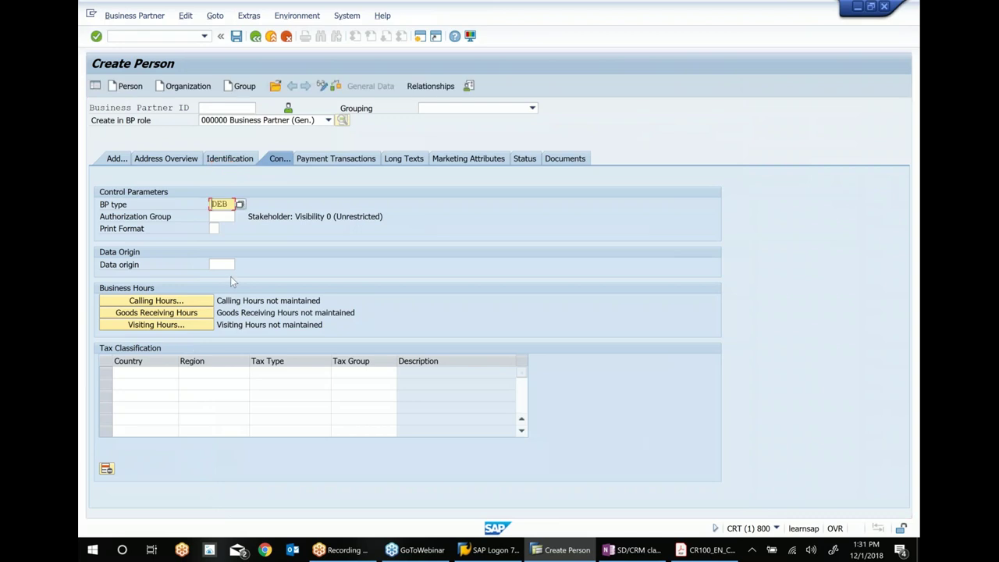
Add a US tax classification with tax type UTXJ and tax group NONE
left_click(159, 373)
type("US")
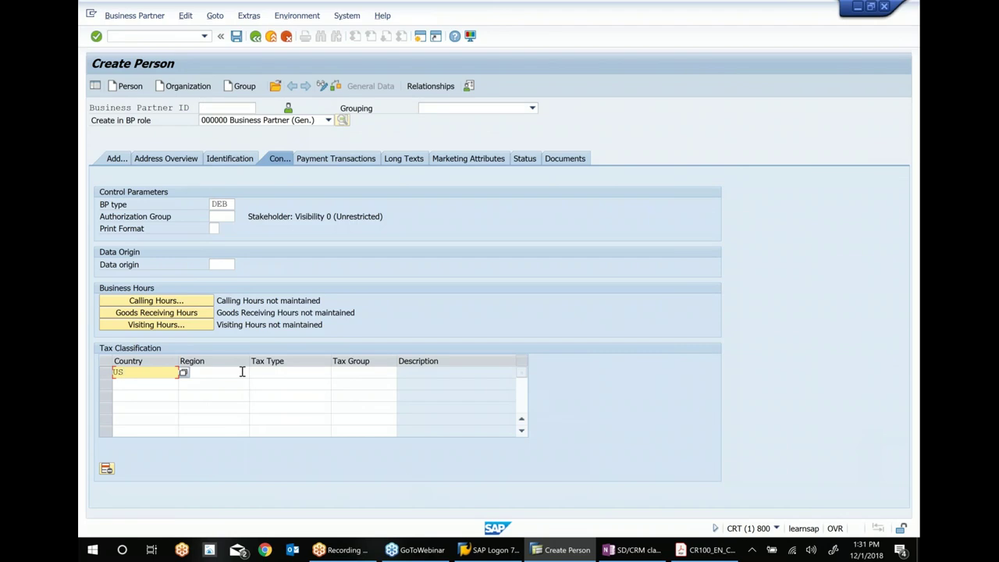
key("Tab")
key("Return")
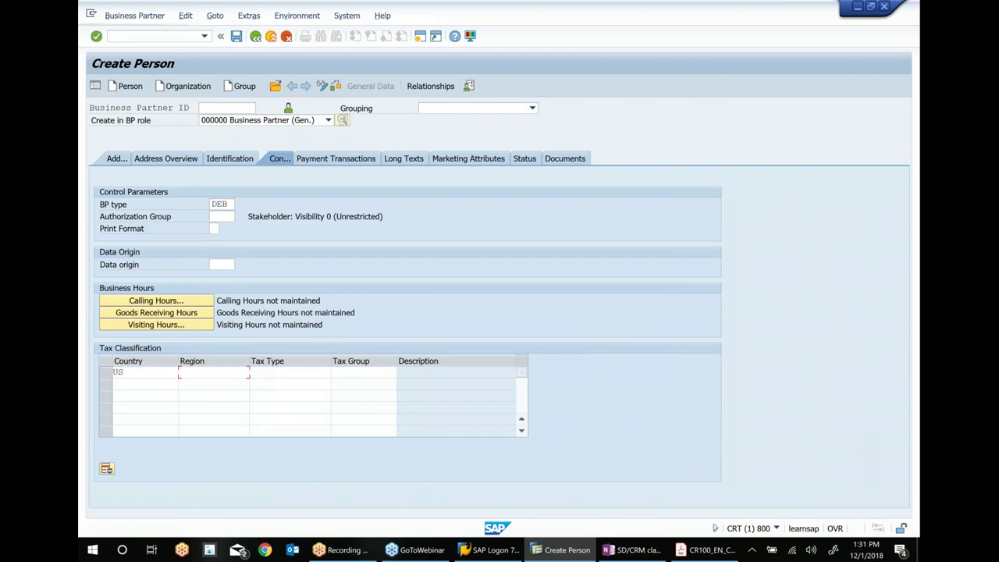
key("F4")
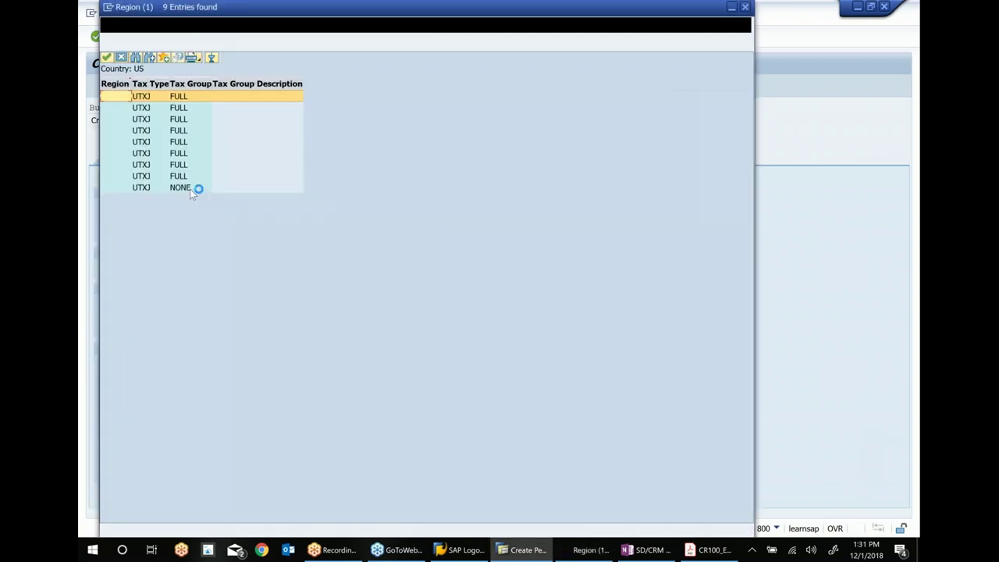
left_click(179, 187)
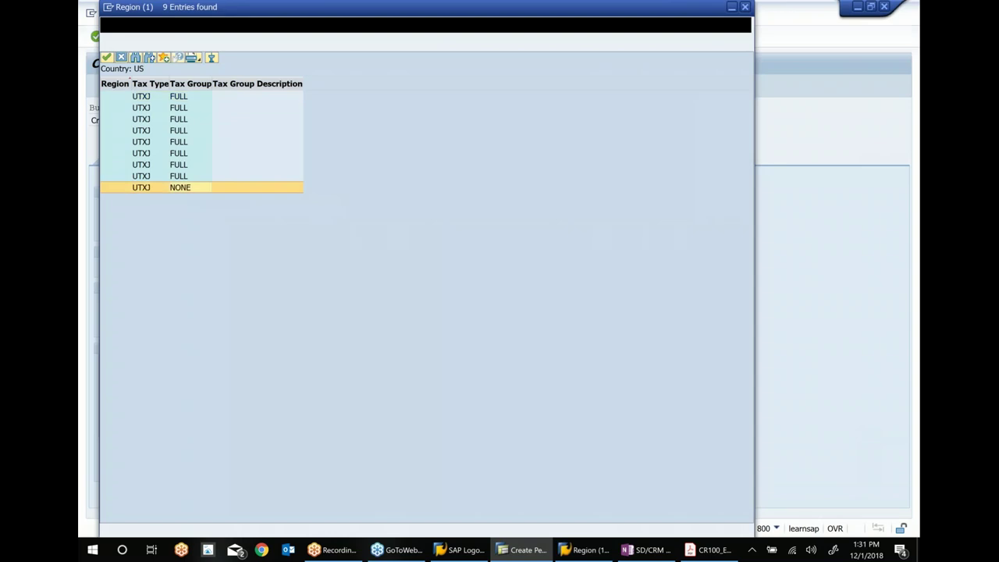
key("Return")
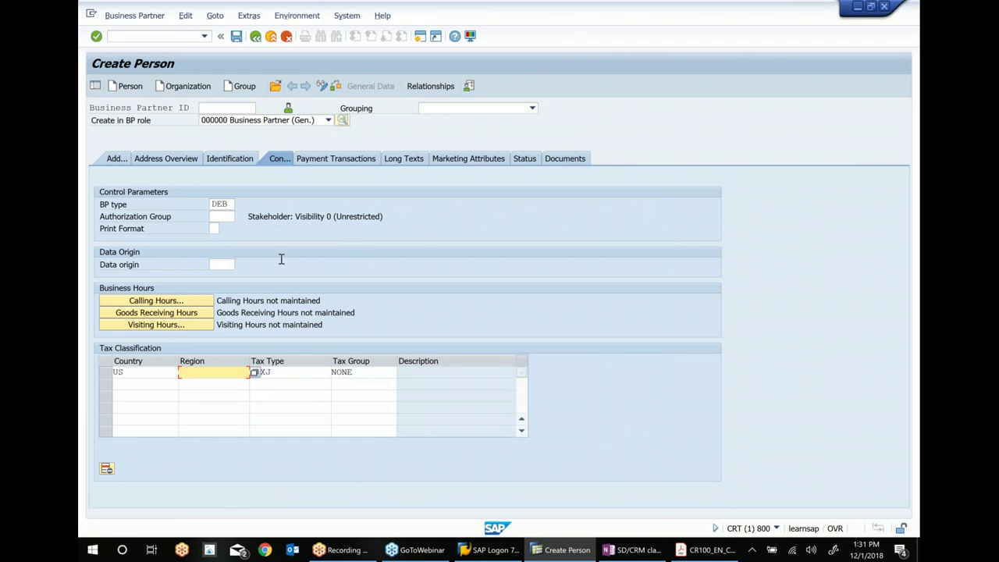
key("Return")
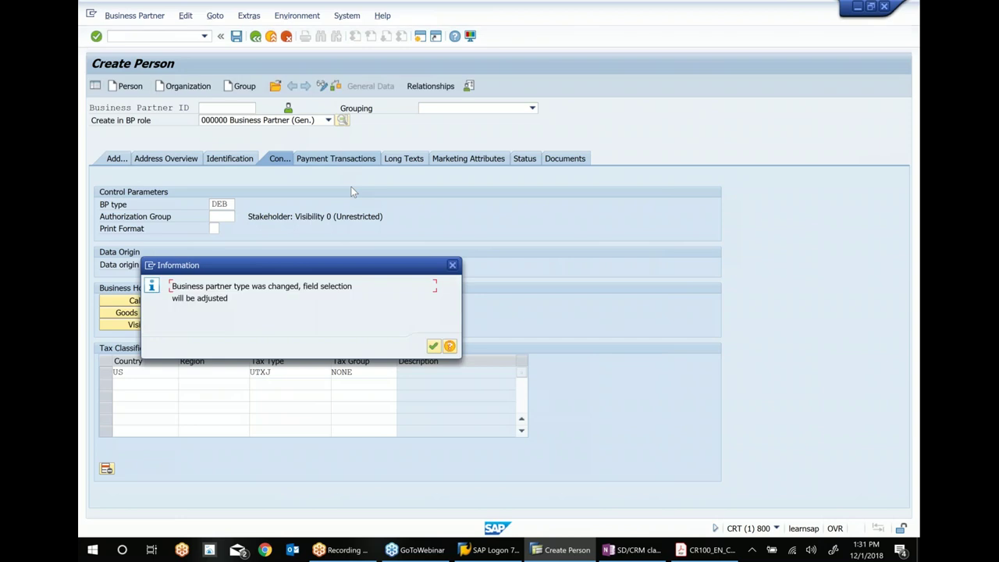
Confirm the type-change notice and save the new person as business partner 415792
left_click(433, 346)
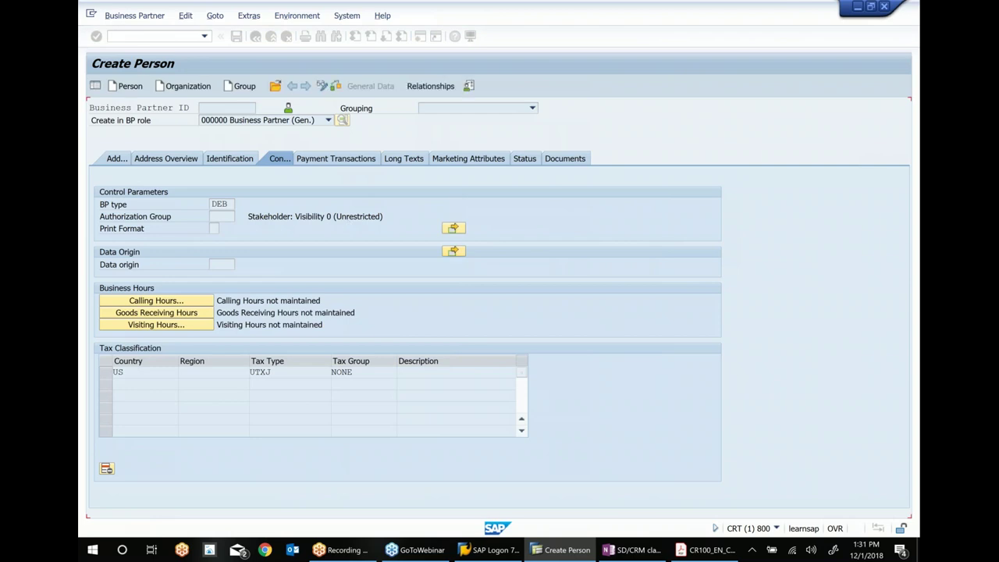
left_click(340, 159)
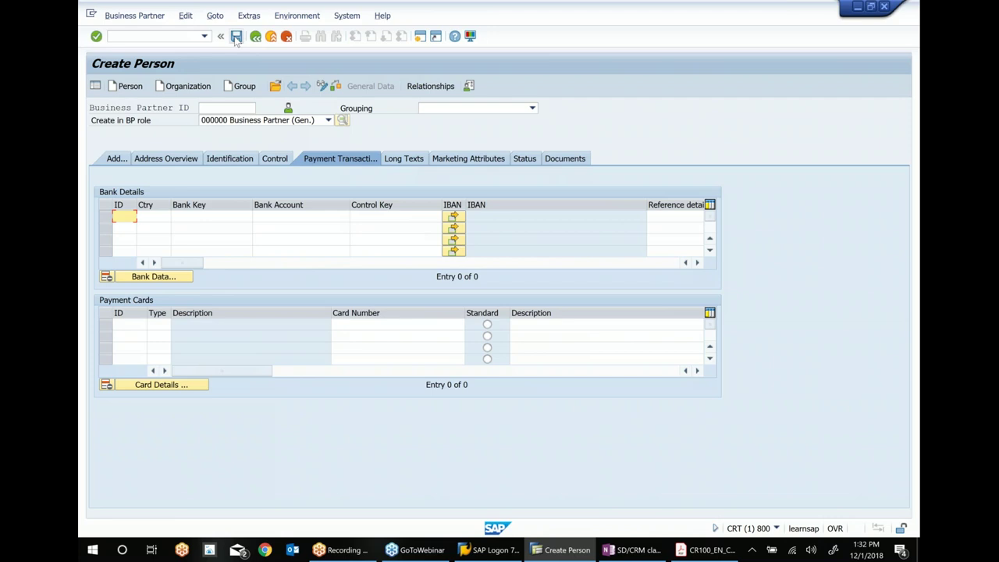
left_click(236, 36)
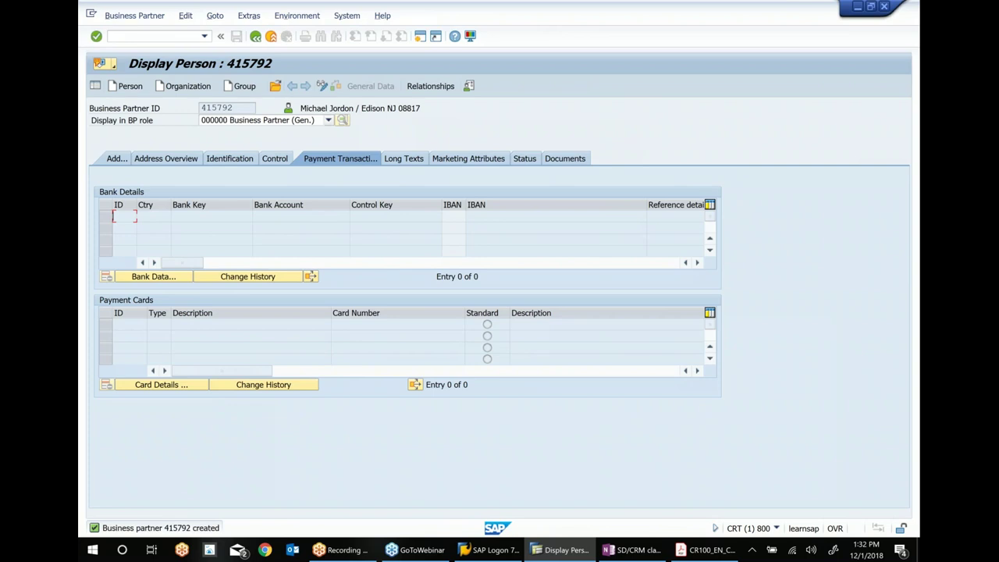
Copy the new business partner ID 415792 and return to the class notes
key("shift+Home")
key("ctrl+c")
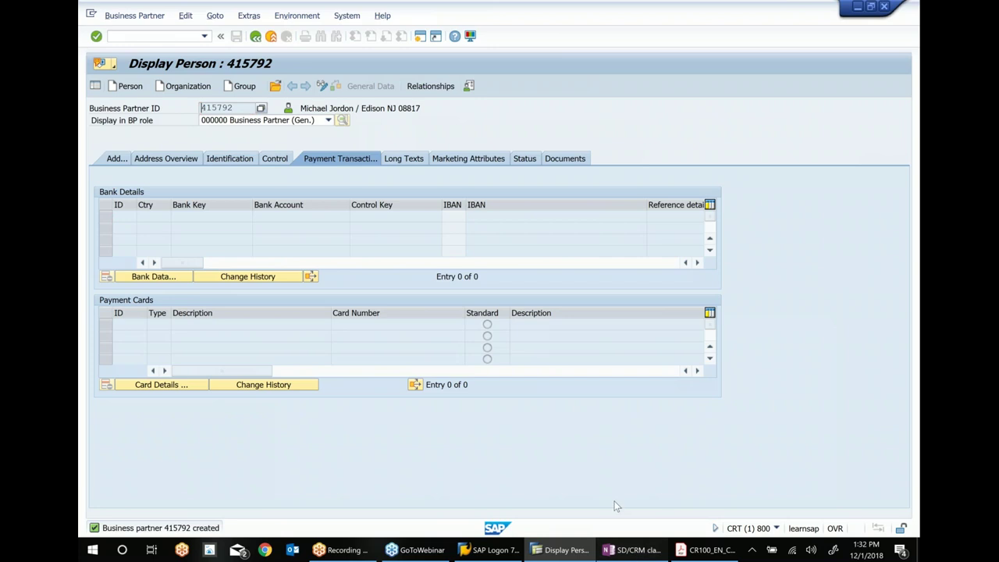
left_click(632, 550)
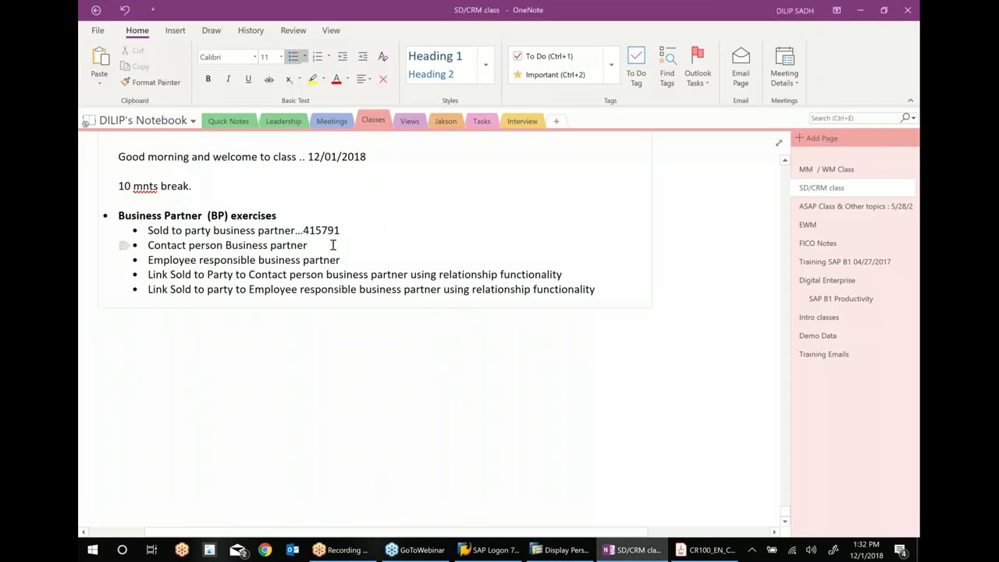
Append 415792 to the Contact person line; bold Sold to party, Contact person, Employee responsible
type("...")
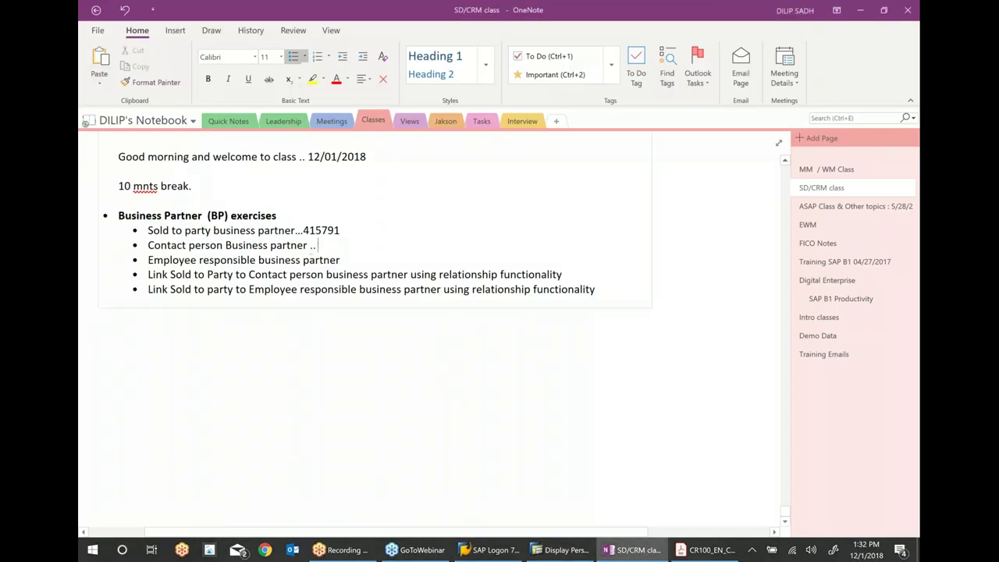
key("ctrl+v")
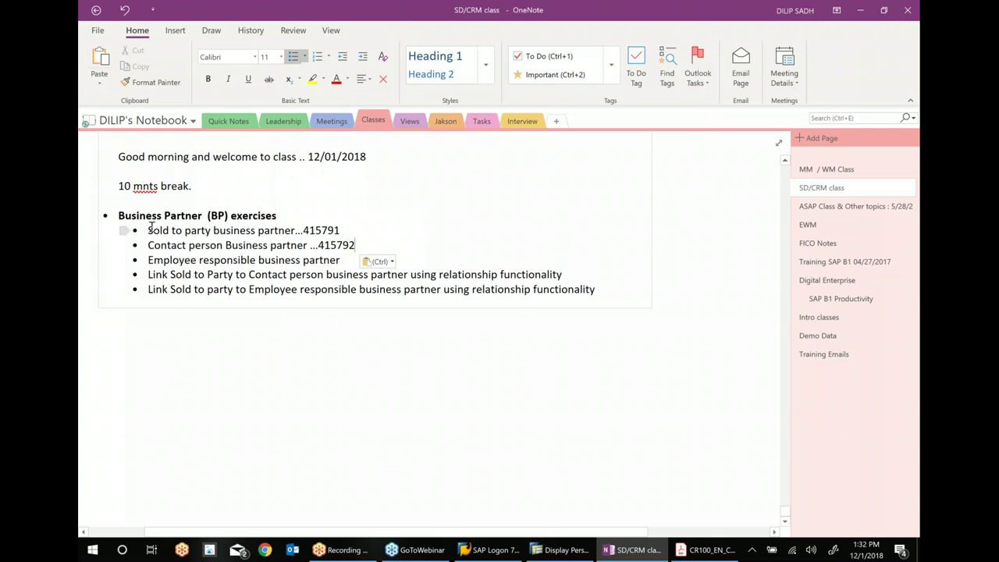
left_click_drag(211, 230, 148, 231)
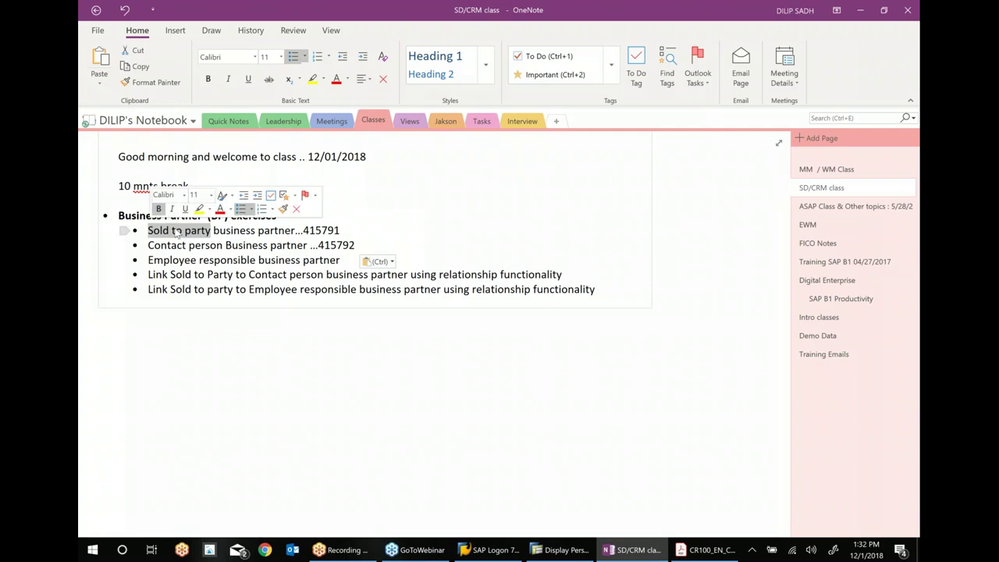
key("ctrl+b")
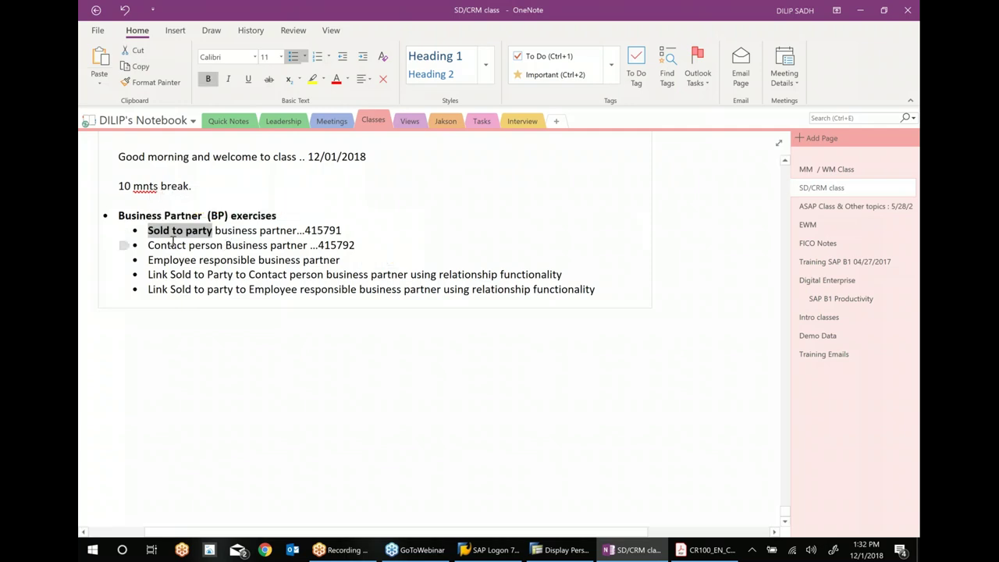
left_click_drag(222, 245, 145, 242)
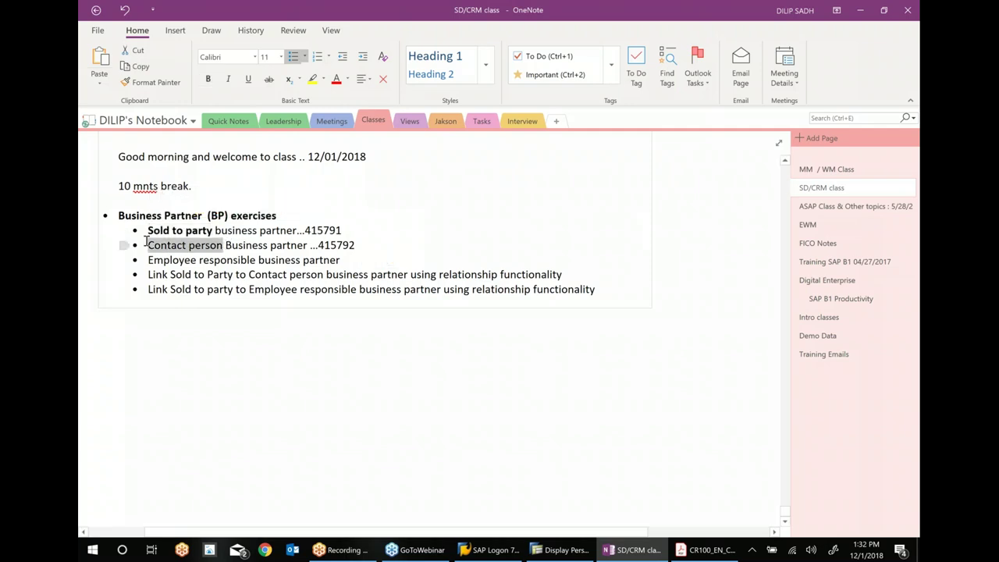
key("ctrl+b")
left_click_drag(148, 260, 255, 259)
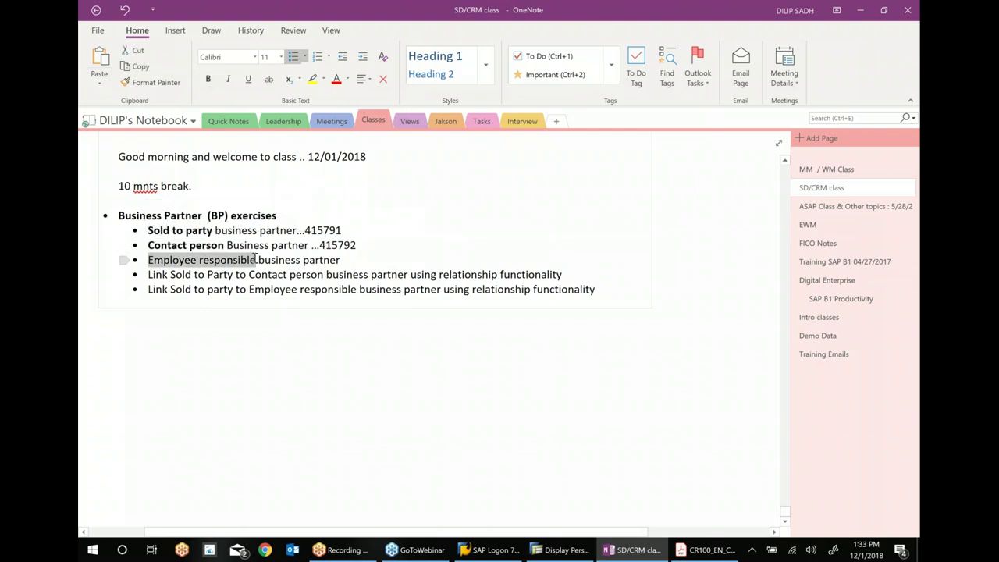
key("ctrl+b")
key("ctrl+End")
key("Return")
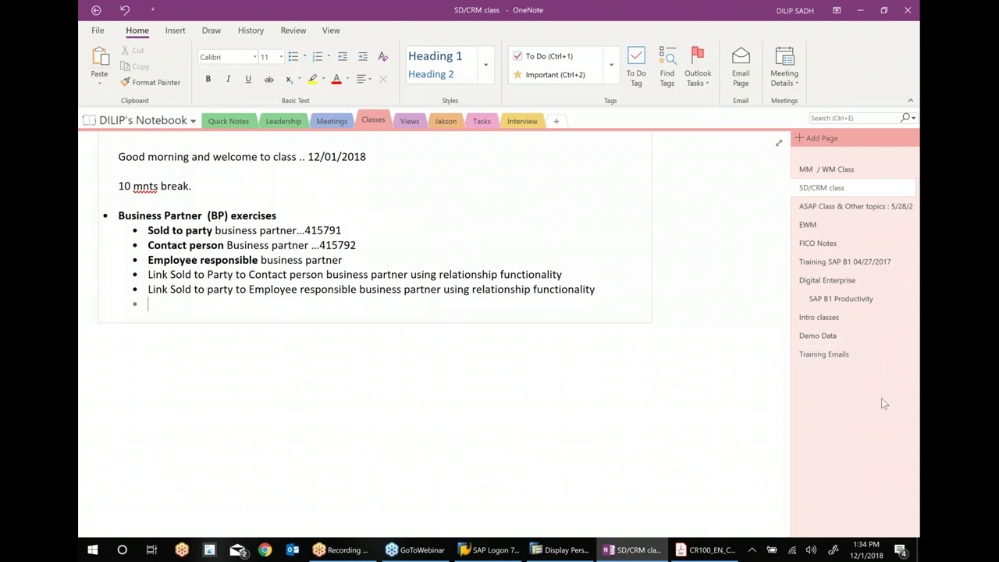
left_click(574, 551)
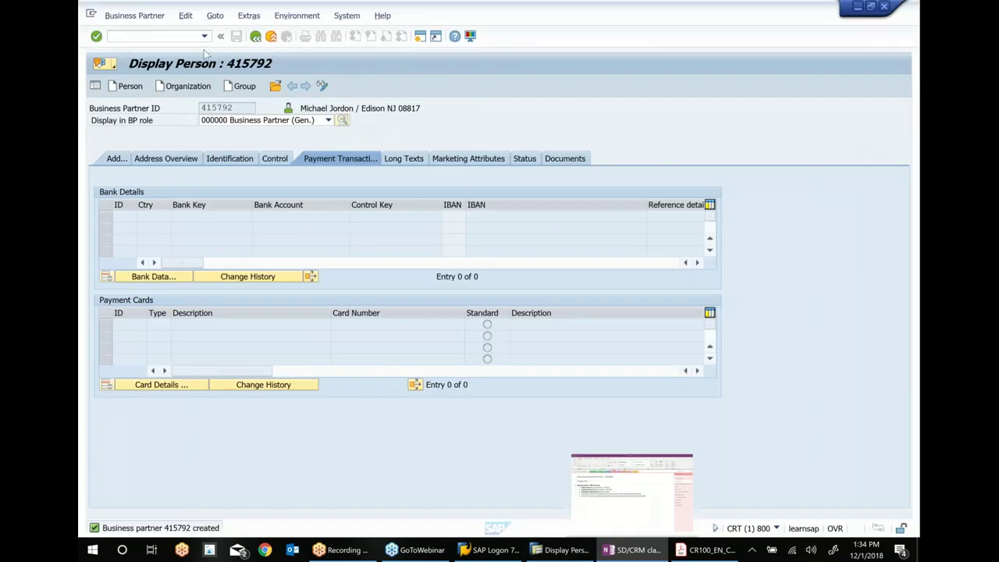
Create a new person business partner directly in BP role BUP003 Employee
left_click(135, 87)
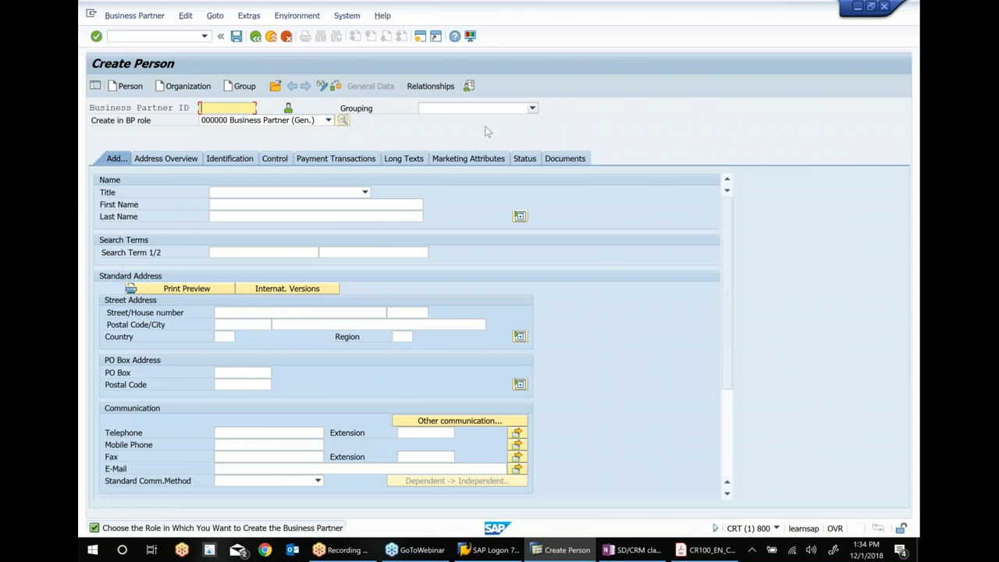
left_click(328, 121)
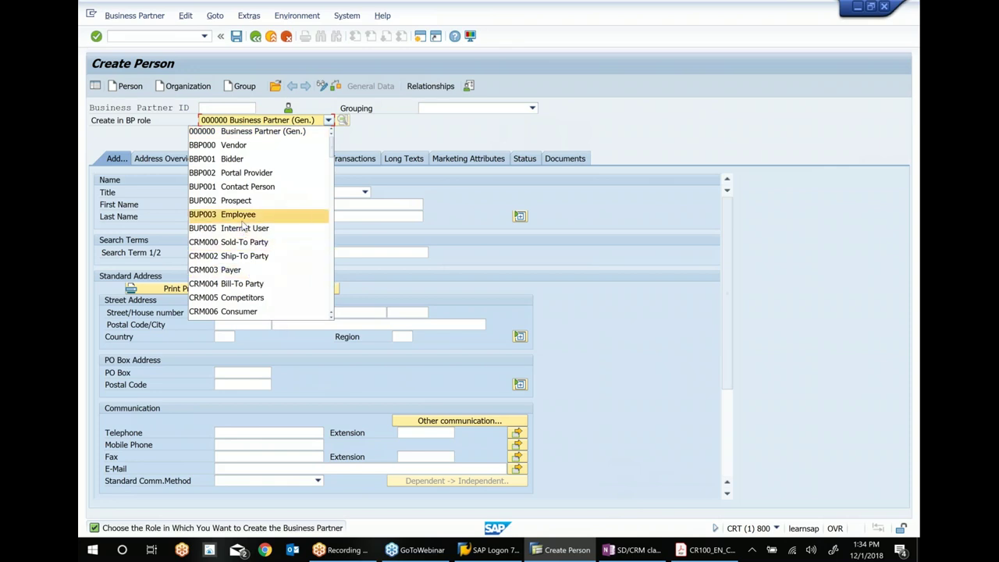
left_click(242, 219)
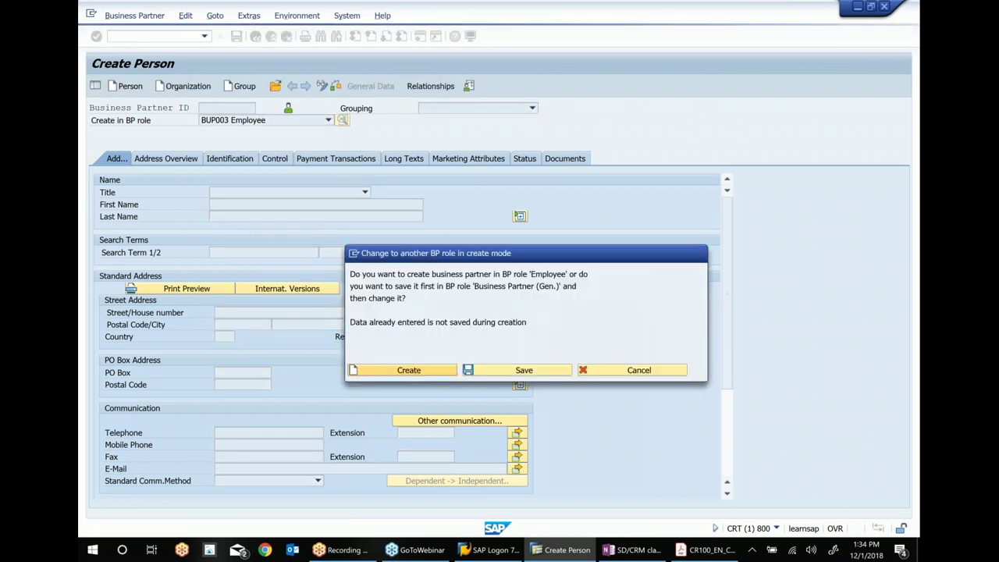
key("Return")
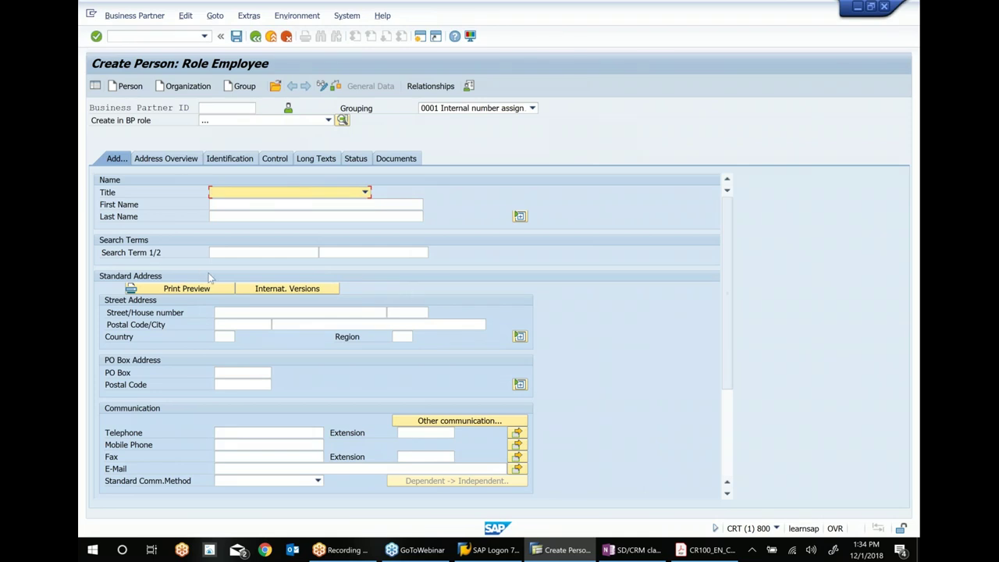
Enter first name Thomas and reuse the previously used search term
left_click(231, 203)
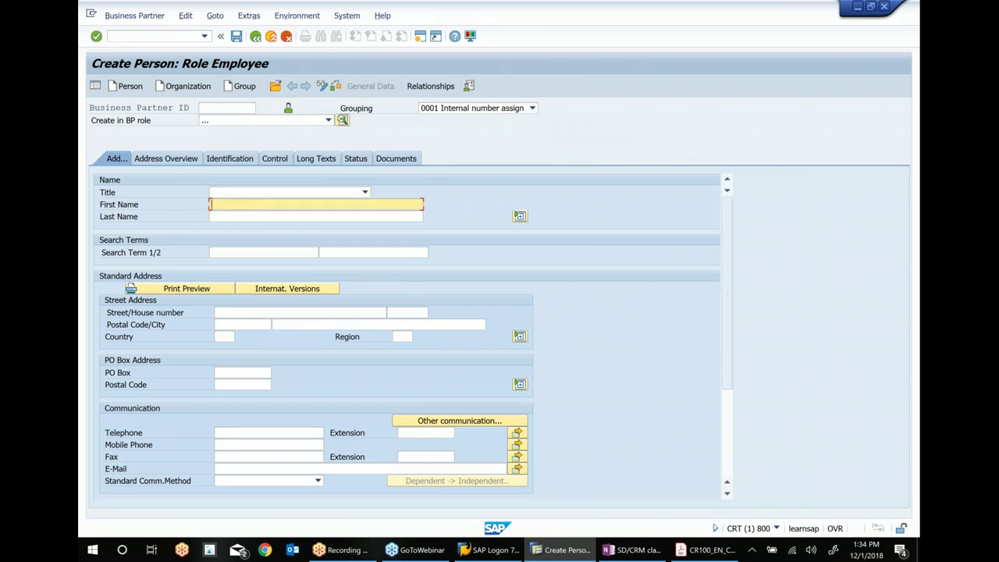
type("Thomas")
key("Tab")
key("Tab")
key("Tab")
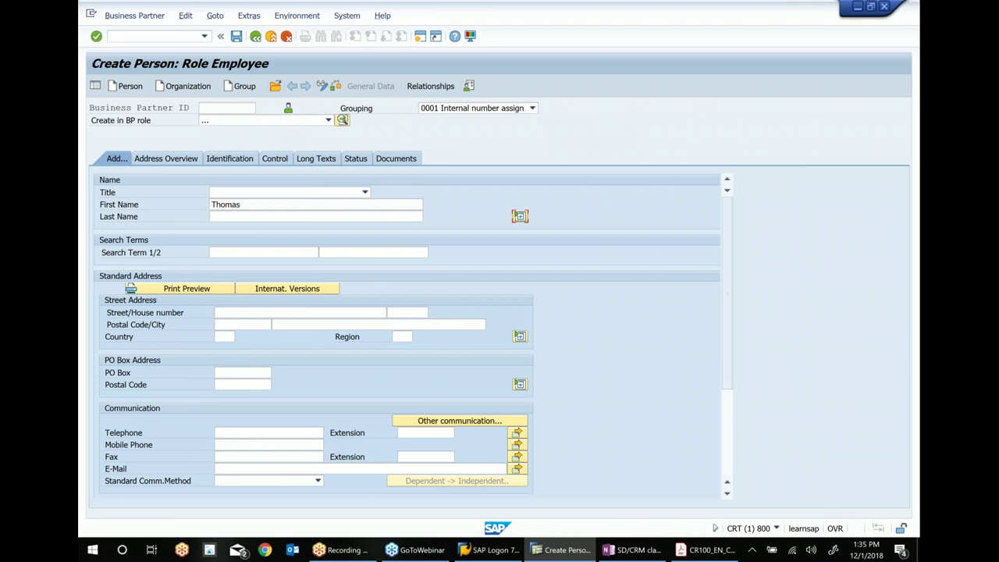
key("BackSpace")
key("Down")
Enter address Route 287, 08817 Edison, region NJ, country US, and save as 415793
key("Tab")
key("Tab")
key("Tab")
key("Tab")
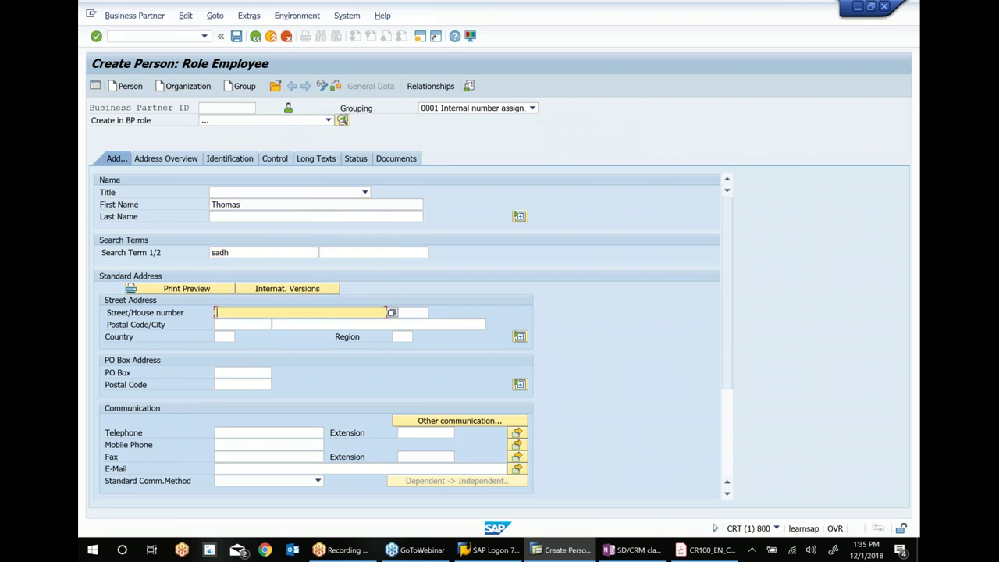
type("Route 287")
left_click(252, 325)
type("08817")
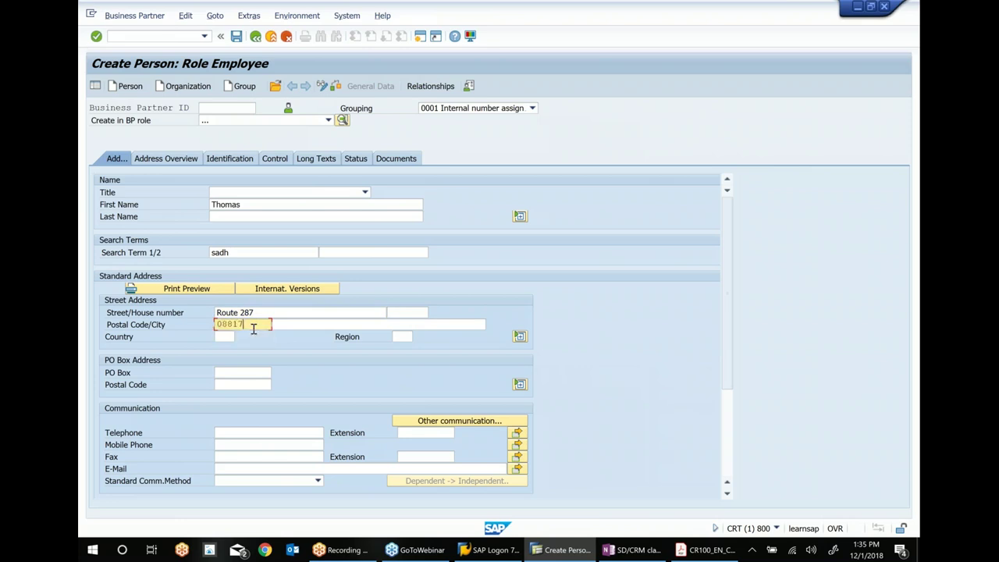
key("Tab")
type("Edison")
key("Tab")
type("de")
key("Tab")
type("nj")
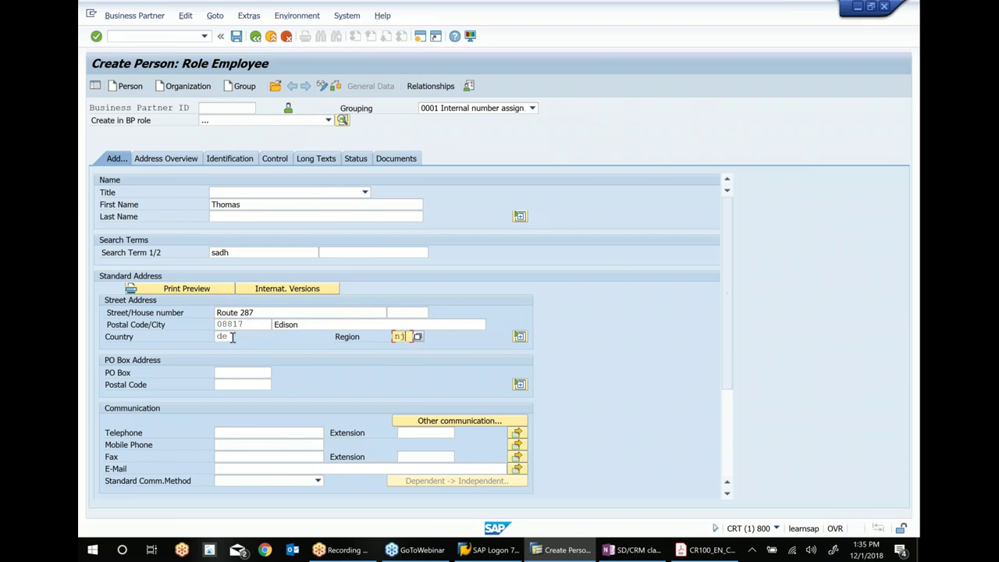
key("shift+Tab")
type("us")
key("Return")
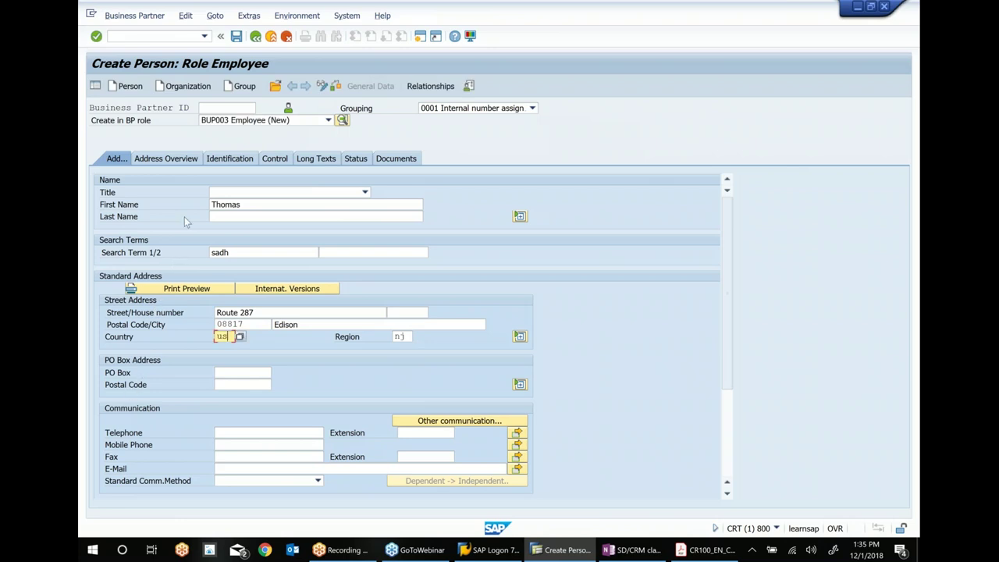
left_click(238, 36)
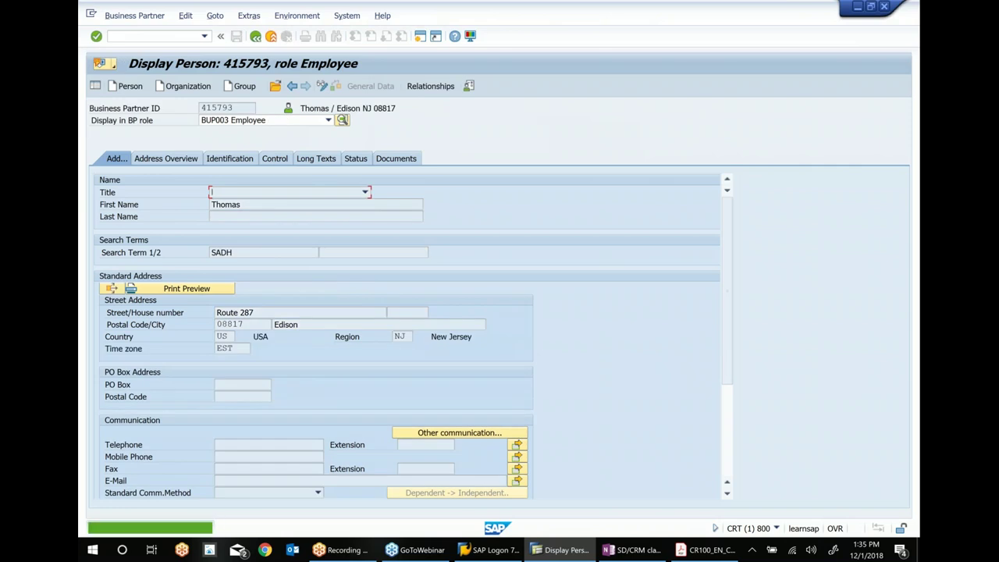
Start opening another business partner from the Business Partner menu
left_click(143, 15)
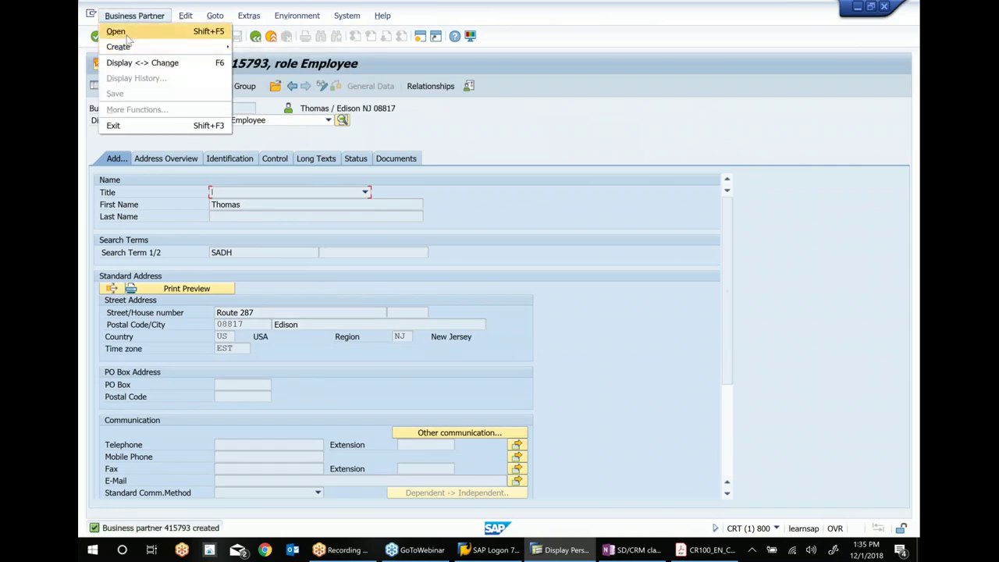
left_click(128, 35)
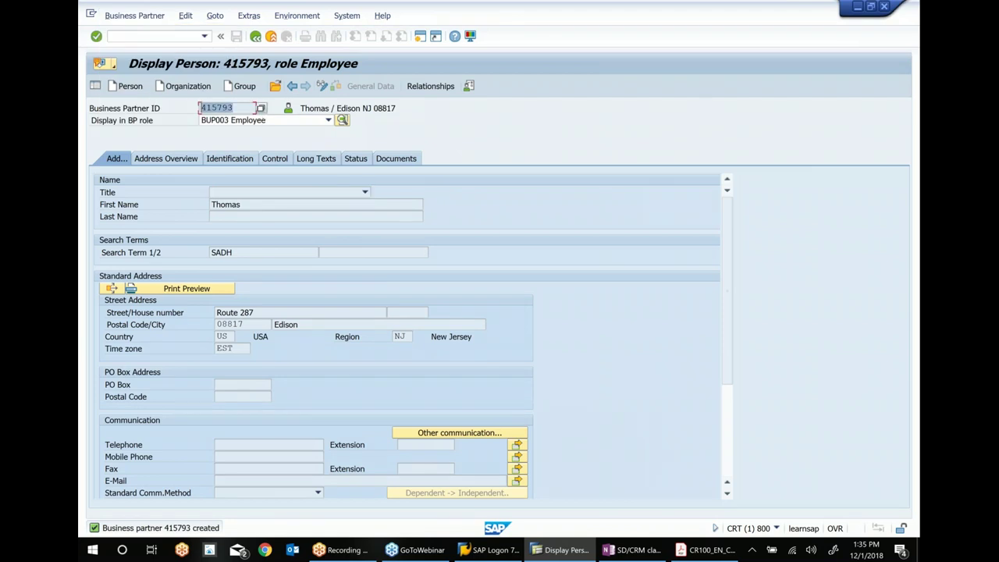
In the class notes, append ....415793 to the Employee responsible line
left_click(634, 550)
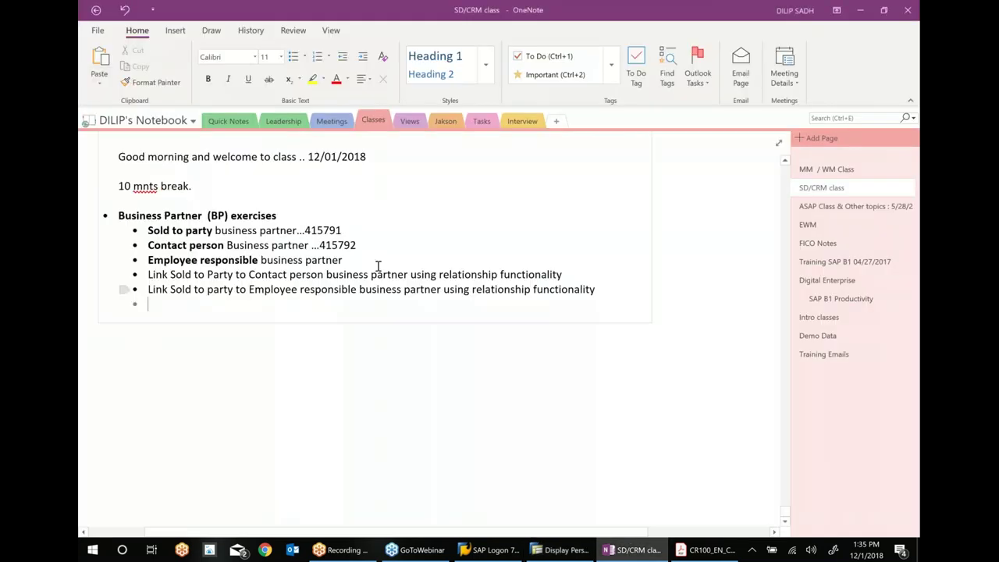
left_click(369, 260)
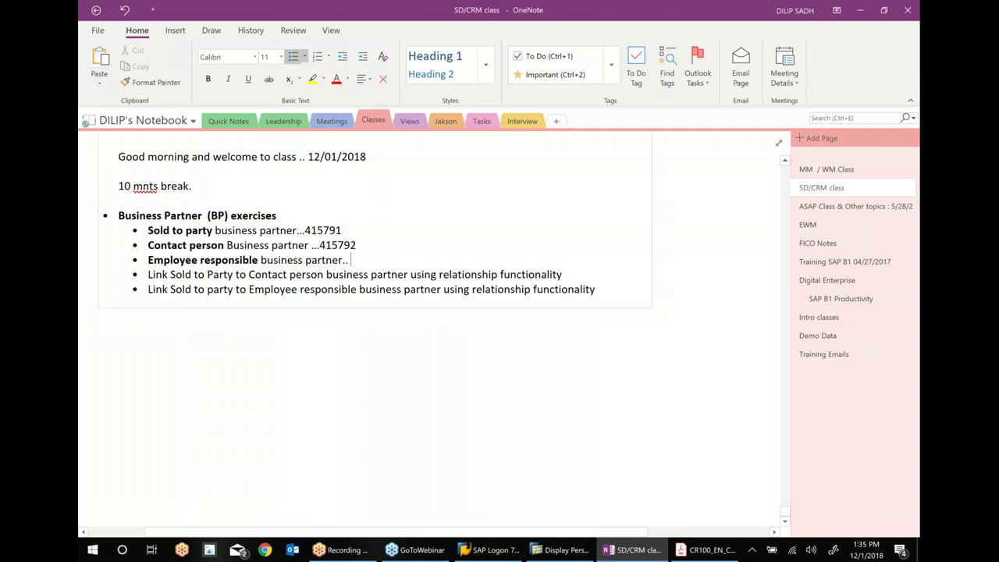
type("....")
type("415793")
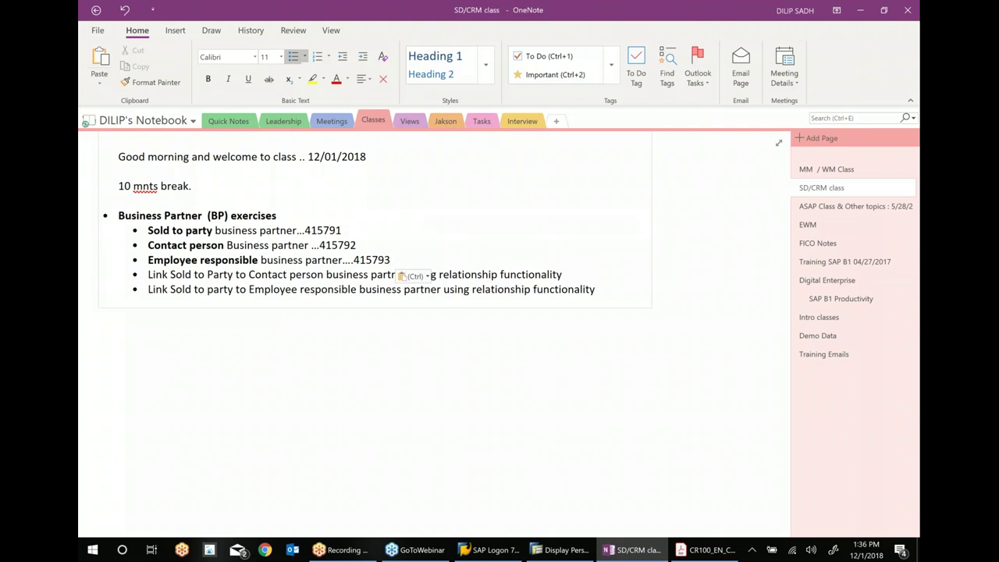
Add a '10 mnt break' line below the list, select 415791, and return to SAP
left_click(611, 292)
key("Return")
key("Return")
key("Return")
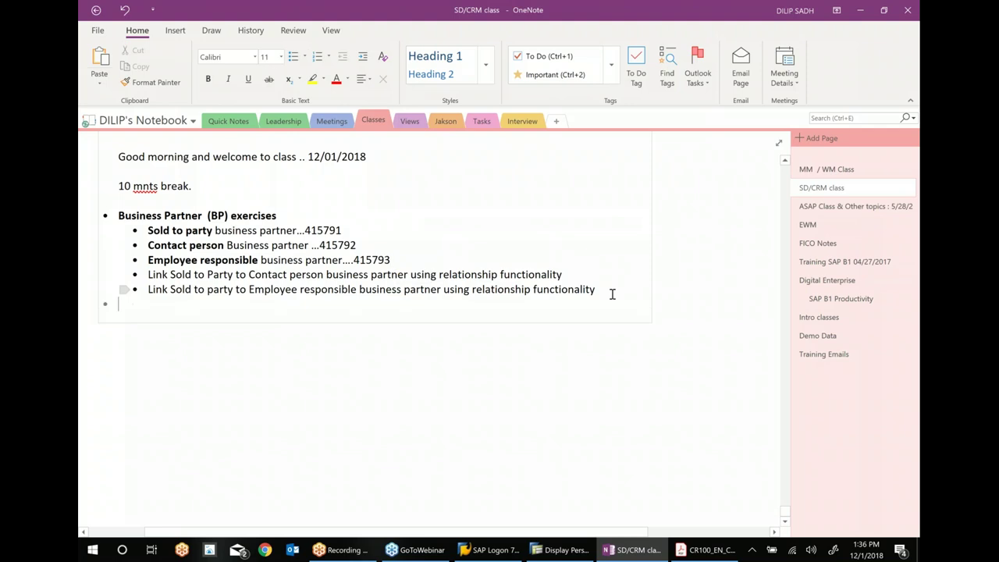
type("10")
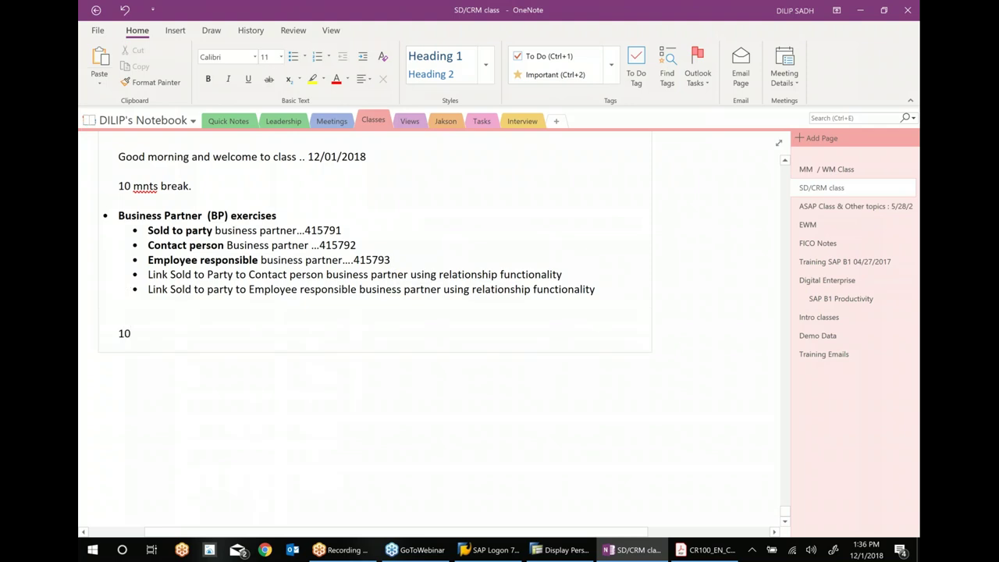
type(" mnt break.")
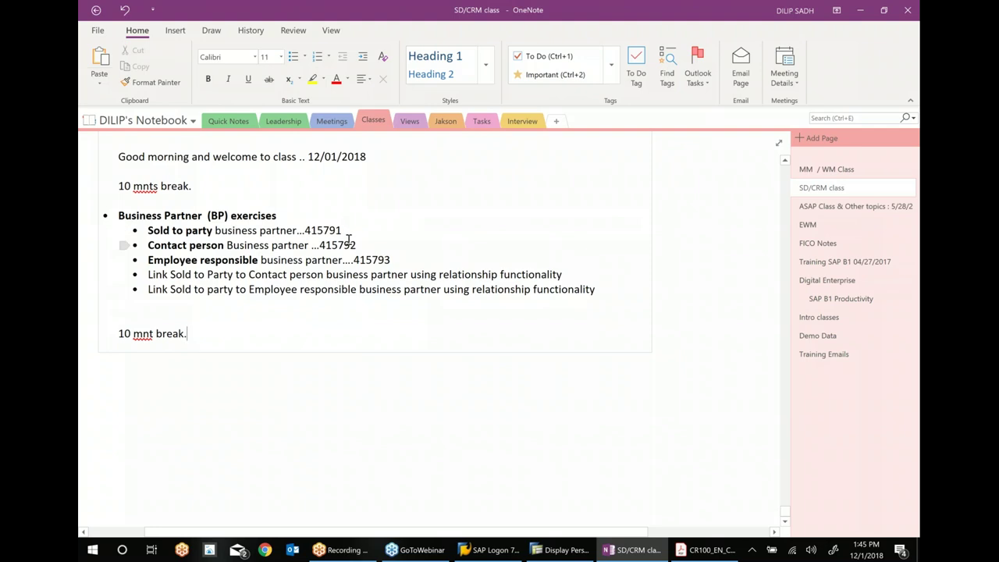
left_click_drag(342, 231, 305, 230)
key("ctrl+c")
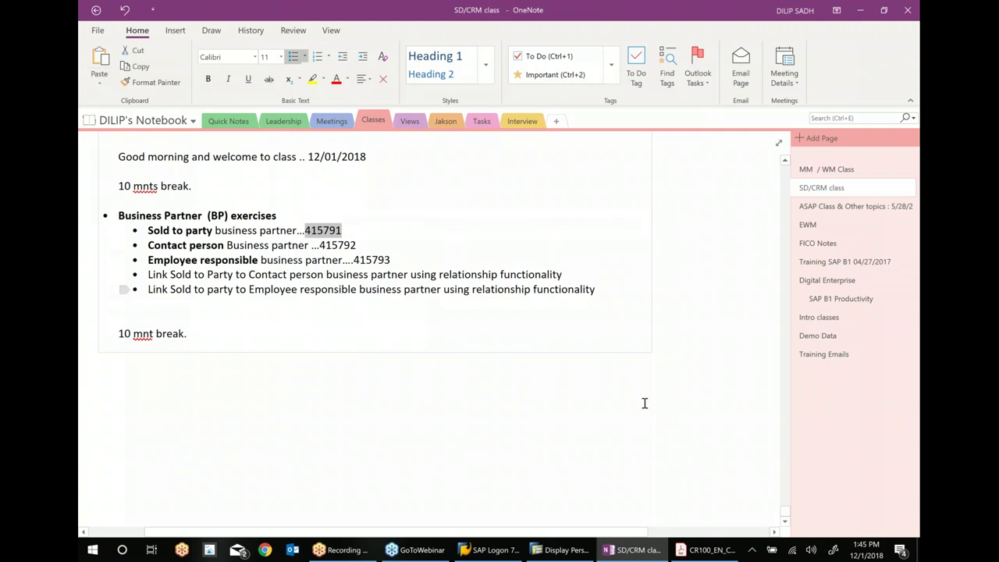
left_click(536, 515)
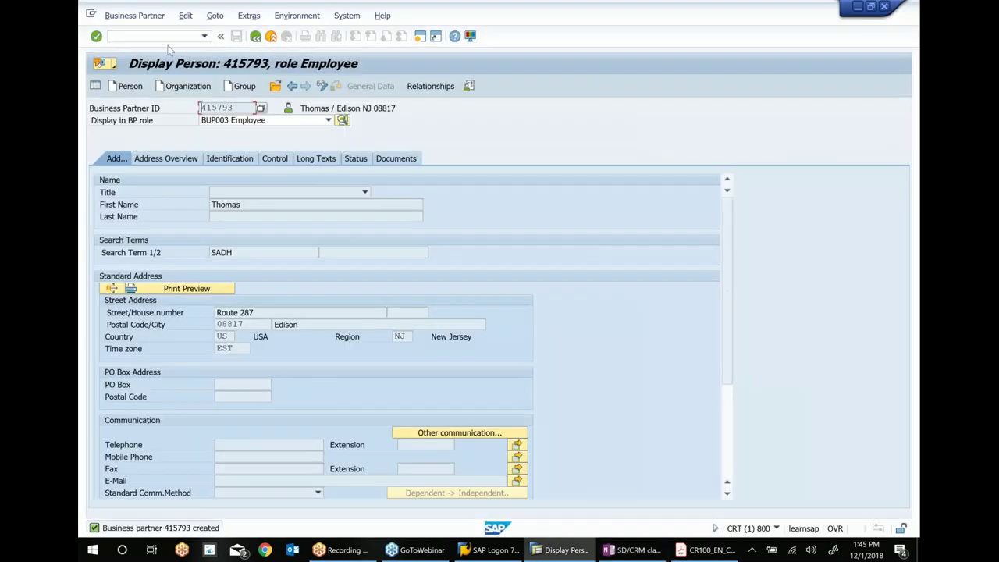
Open organization 415791 by pasting its partner ID
left_click(135, 15)
left_click(135, 31)
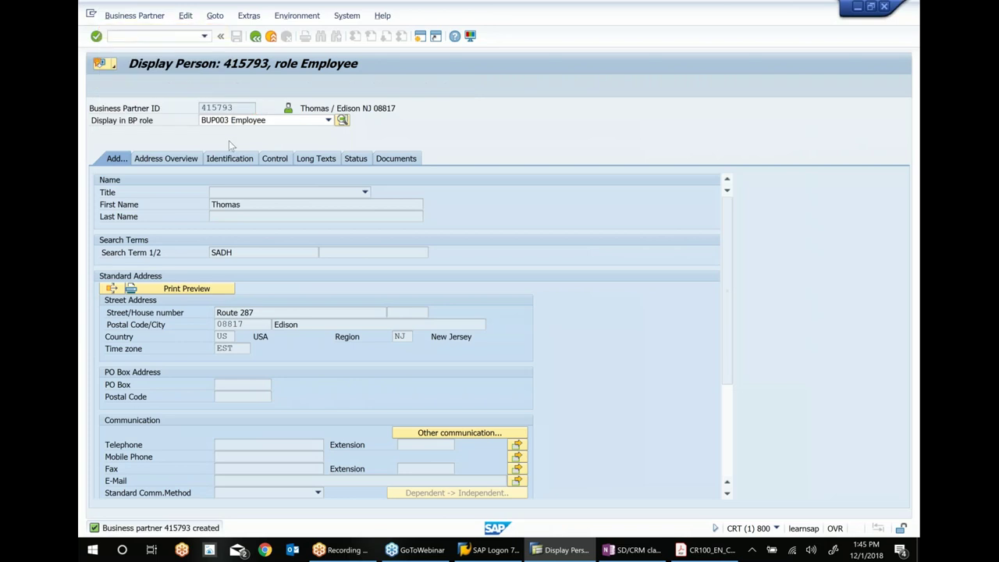
key("ctrl+v")
key("Return")
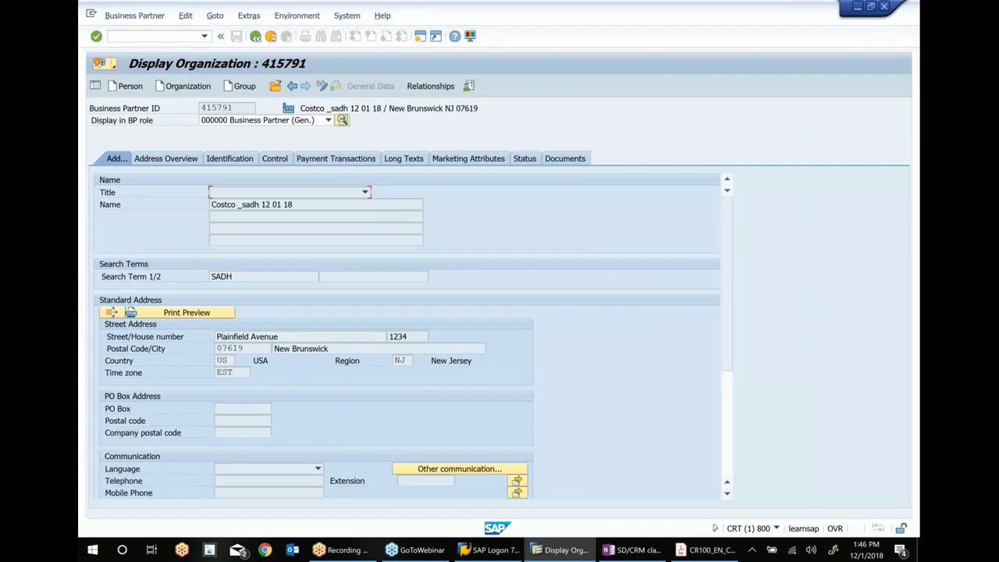
Display 415791 in role CRM000 Sold-To Party, then go back to Easy Access
left_click(328, 120)
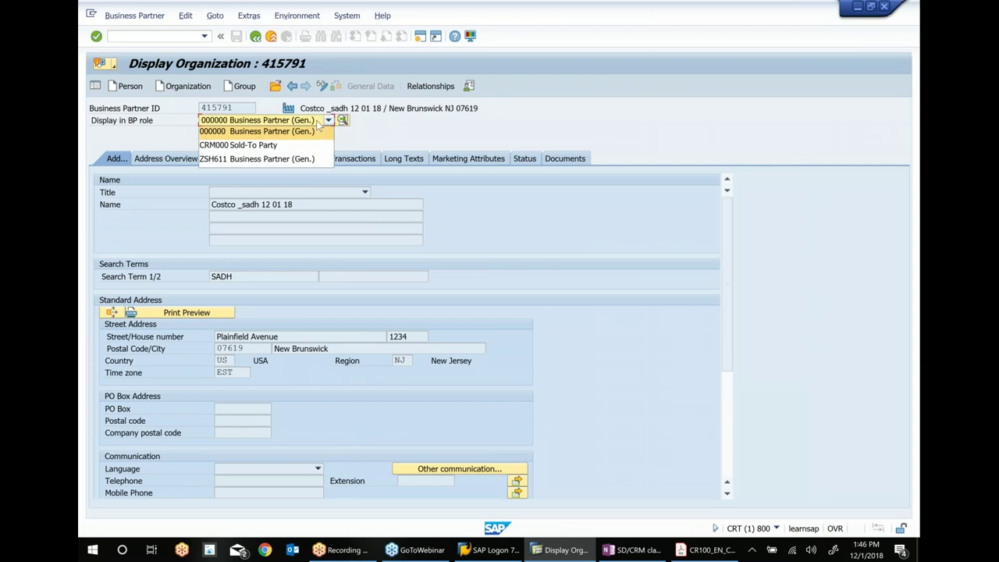
left_click(284, 145)
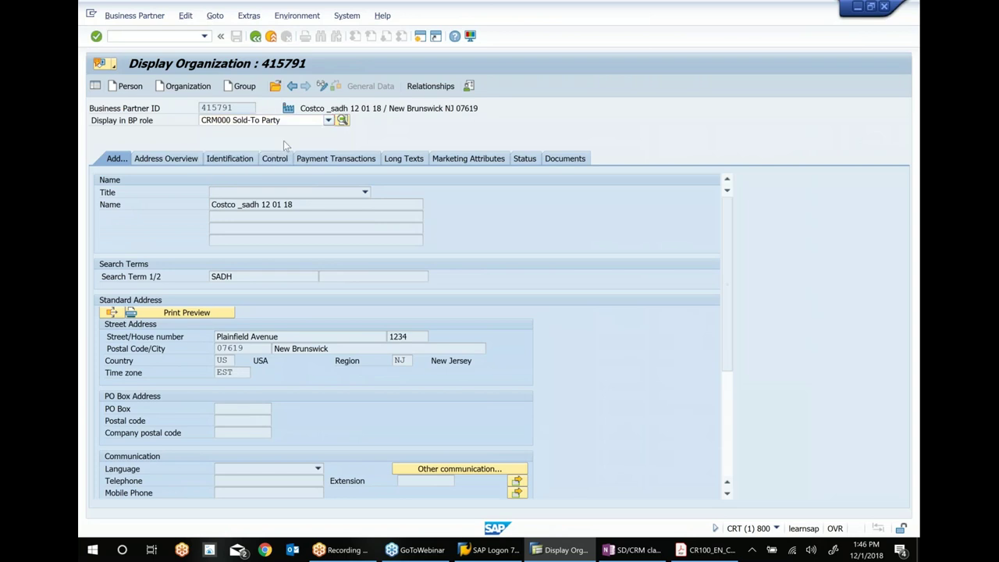
left_click(330, 121)
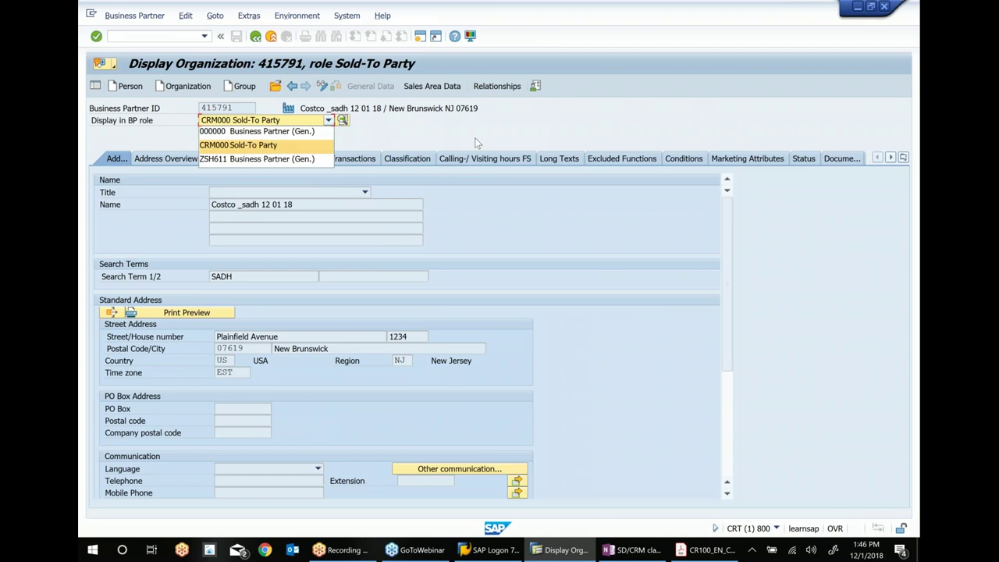
left_click(331, 121)
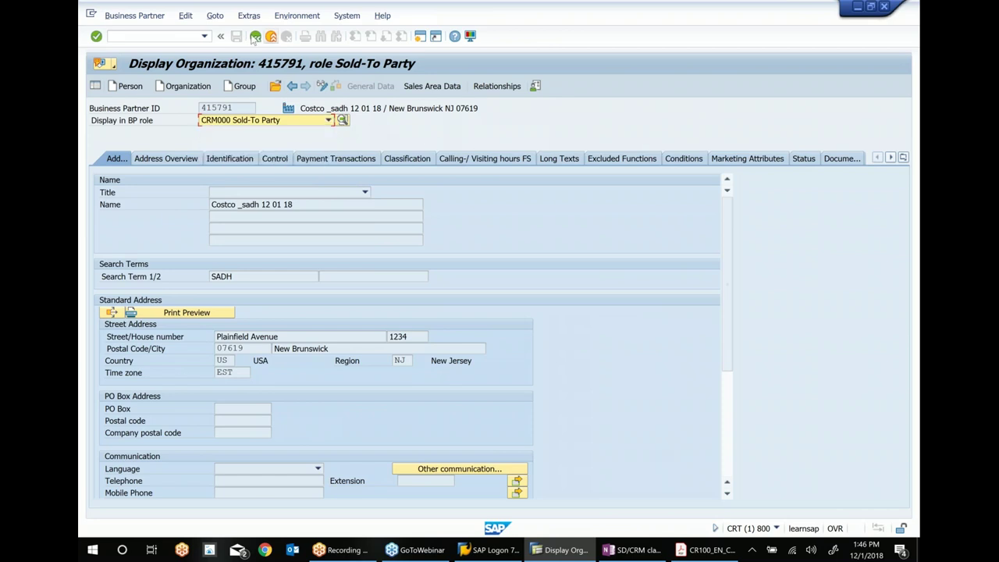
left_click(255, 37)
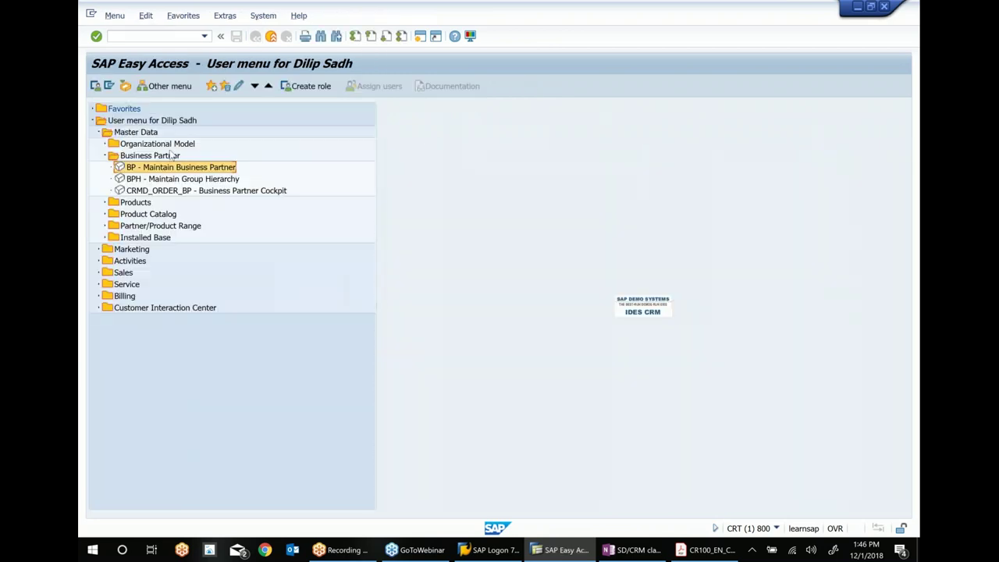
Launch BP - Maintain Business Partner and open person 415792 by its ID
double_click(175, 169)
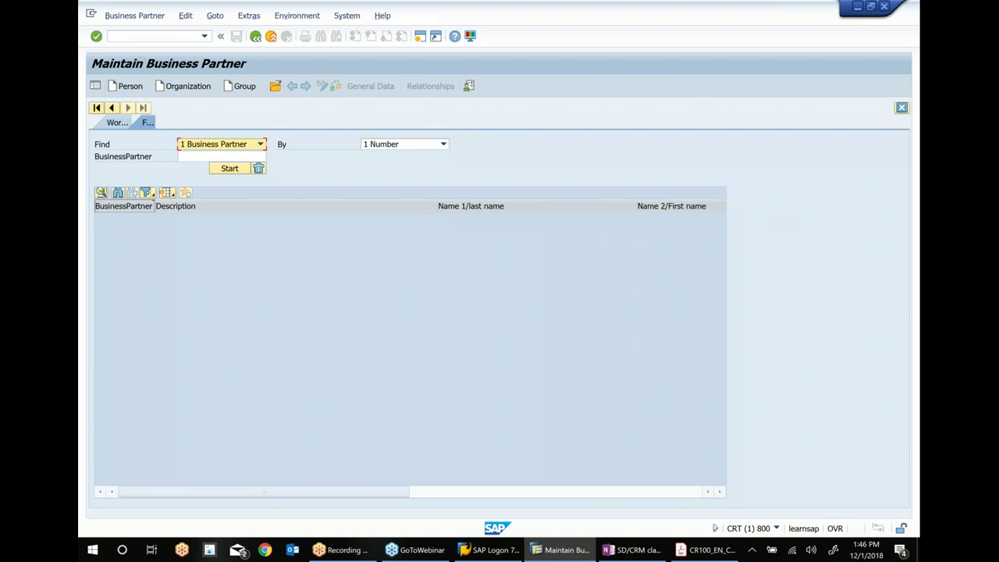
left_click(134, 16)
left_click(143, 33)
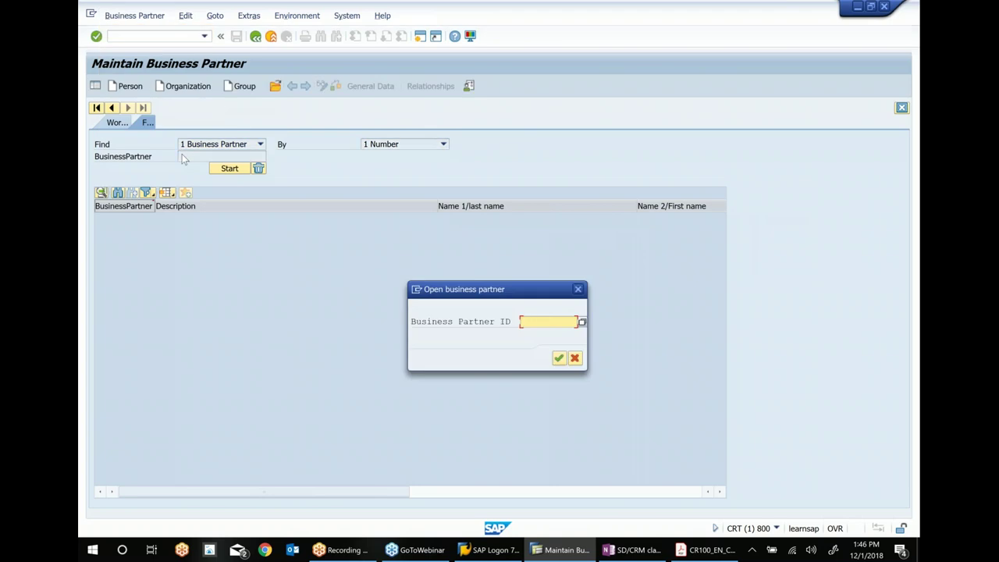
type("415791")
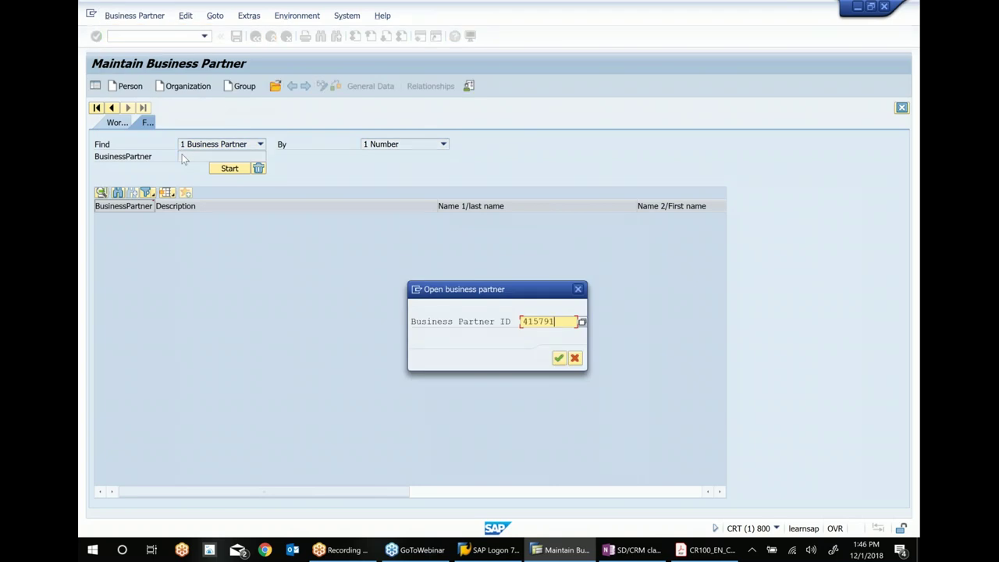
key("Return")
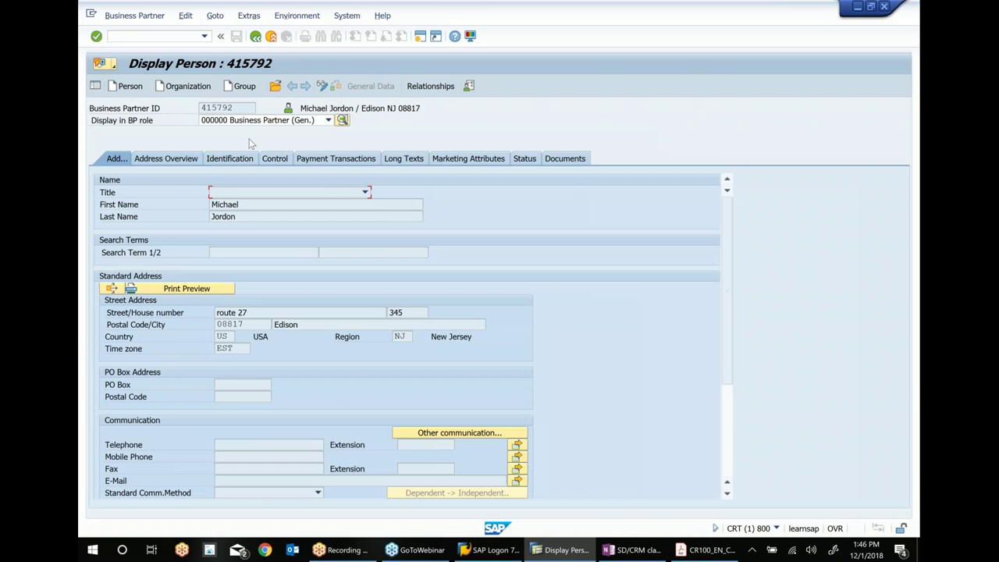
Review person 415792's BP roles unchanged, then start opening another partner by ID
left_click(328, 120)
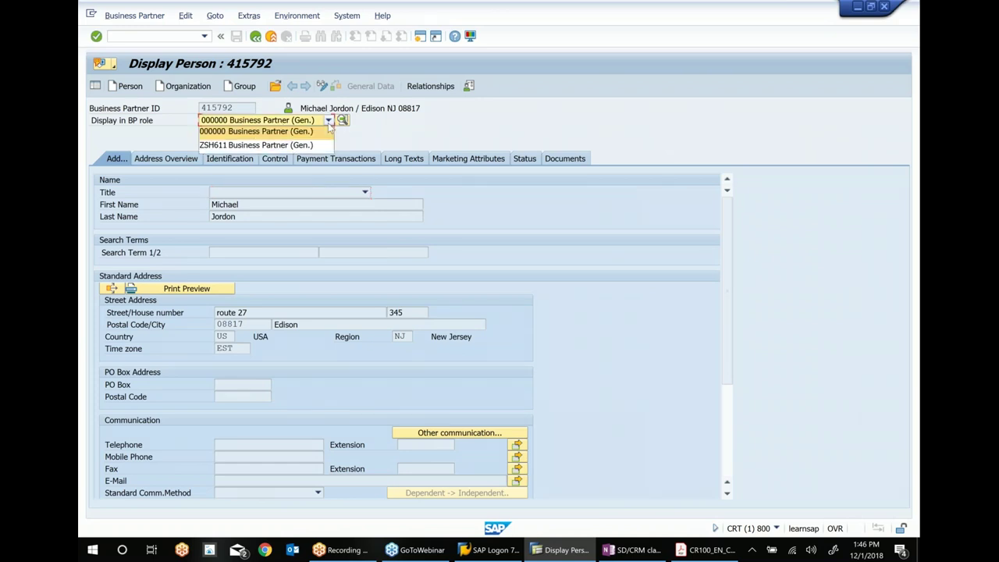
left_click(460, 140)
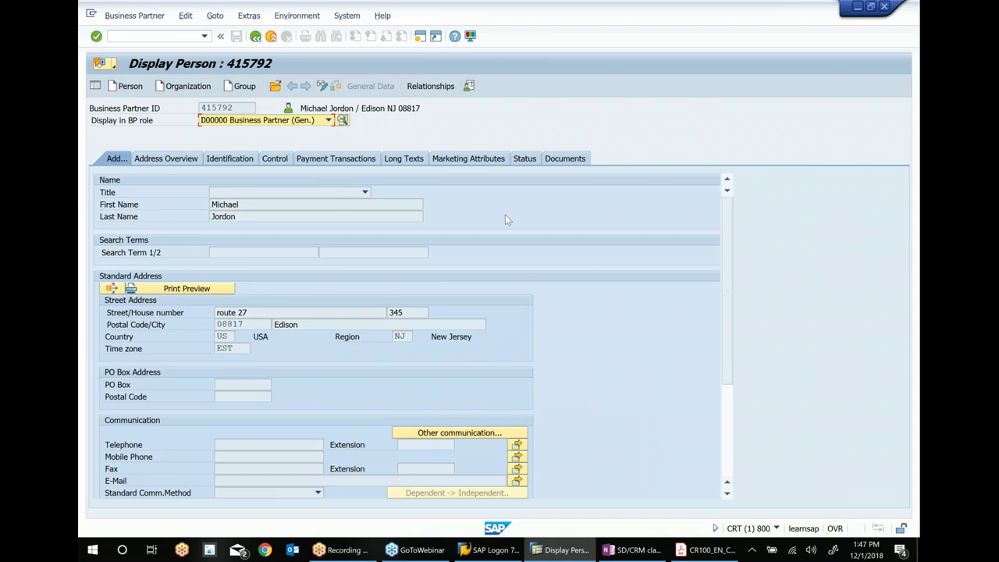
left_click(138, 17)
left_click(139, 34)
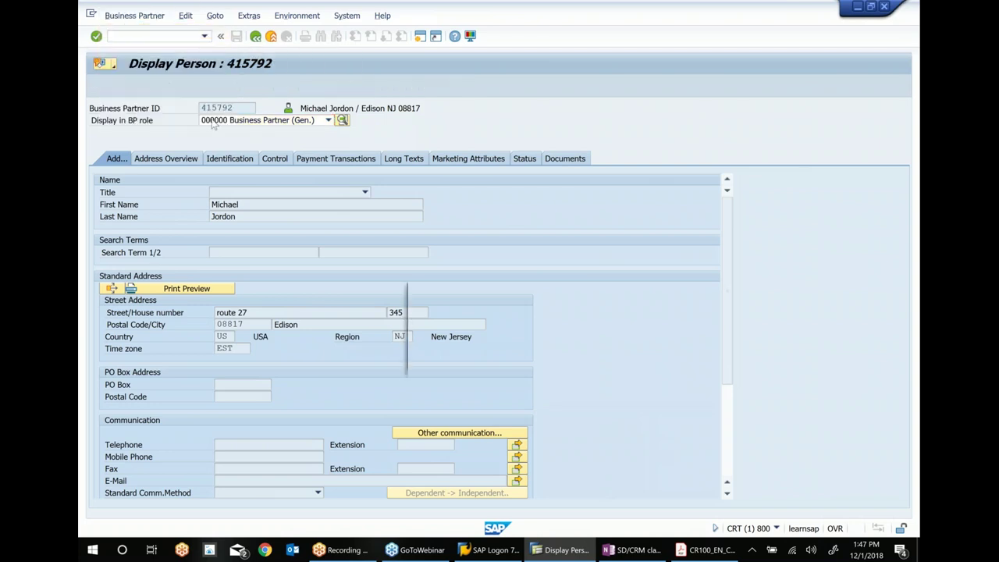
type("41579")
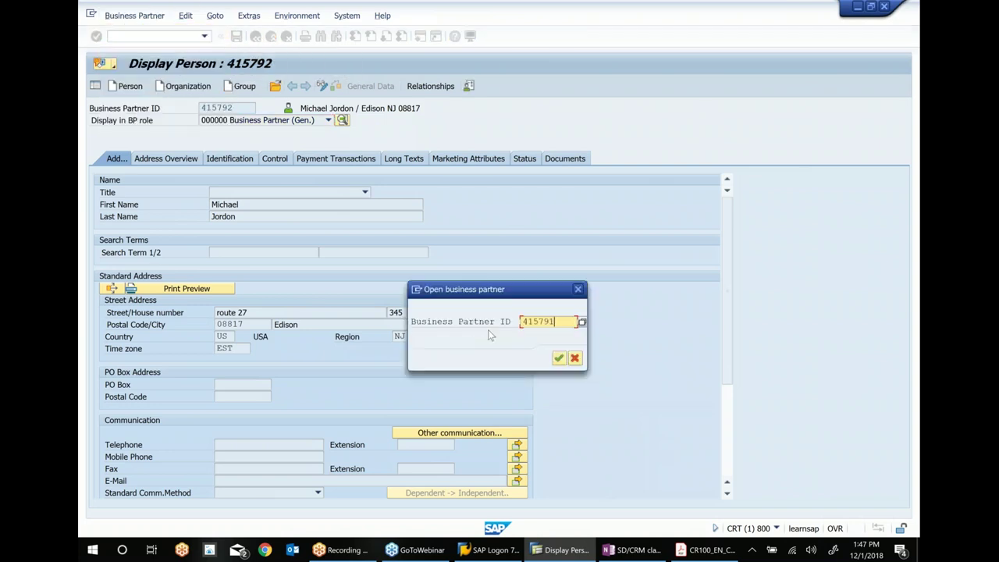
type("3")
key("Return")
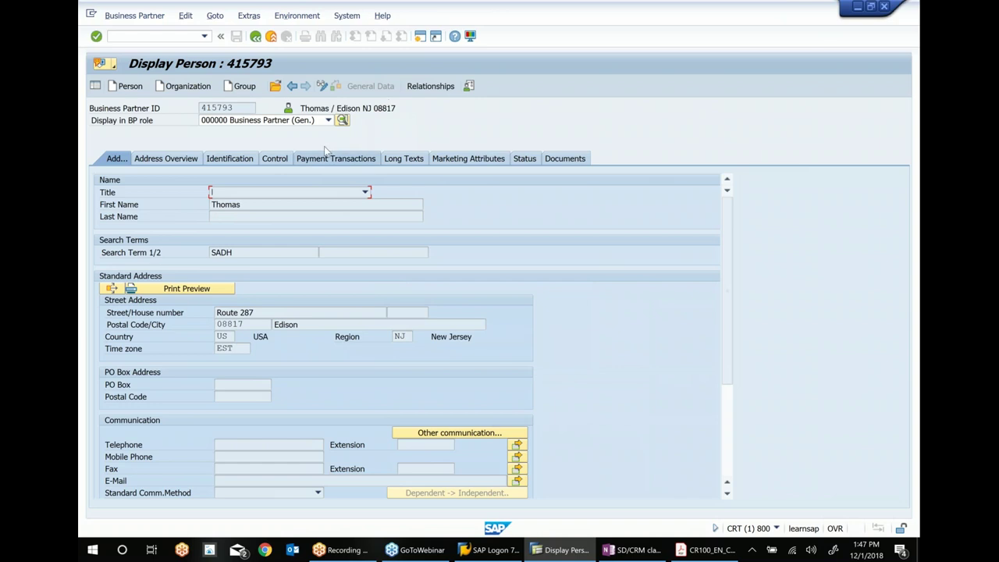
left_click(328, 120)
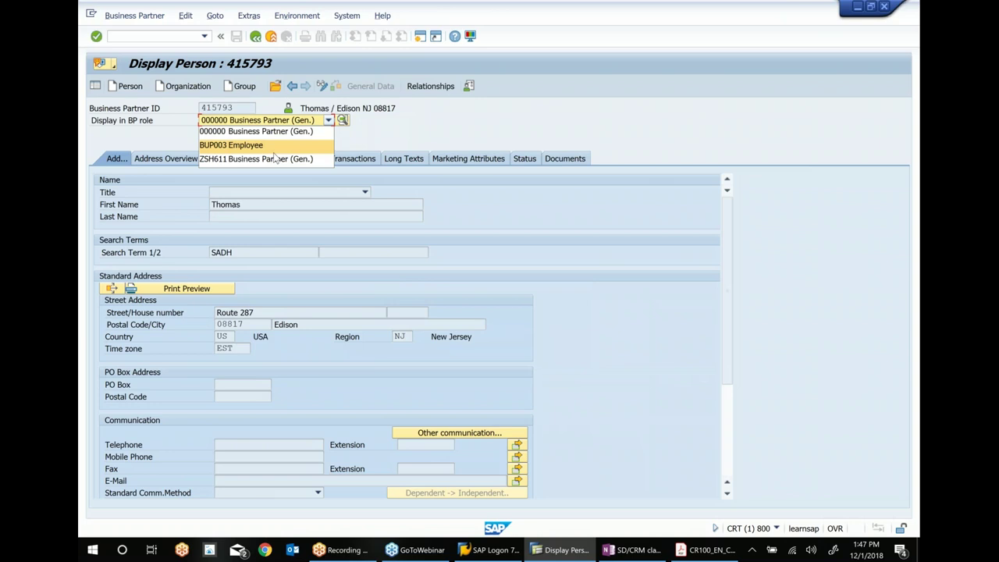
left_click(507, 116)
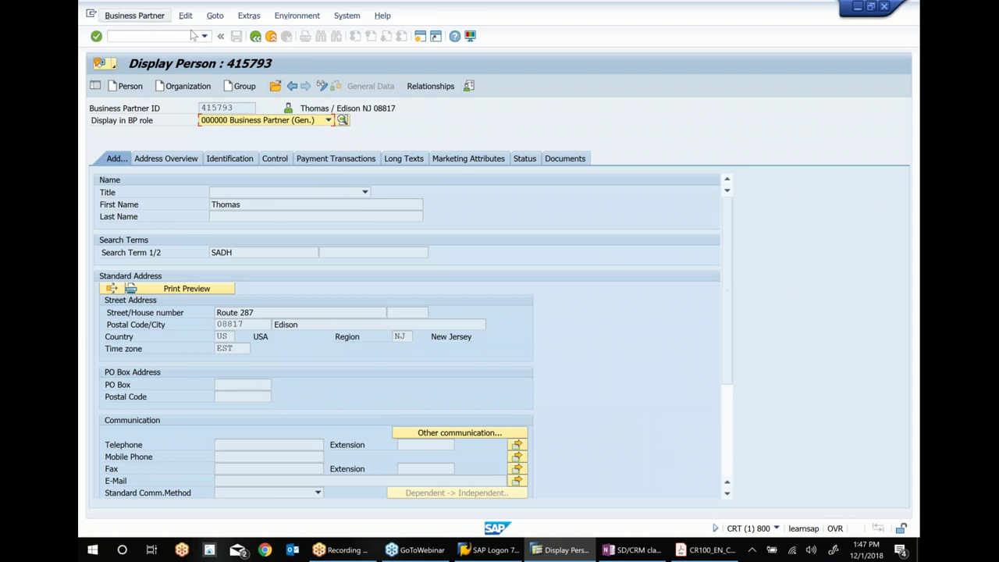
left_click(255, 36)
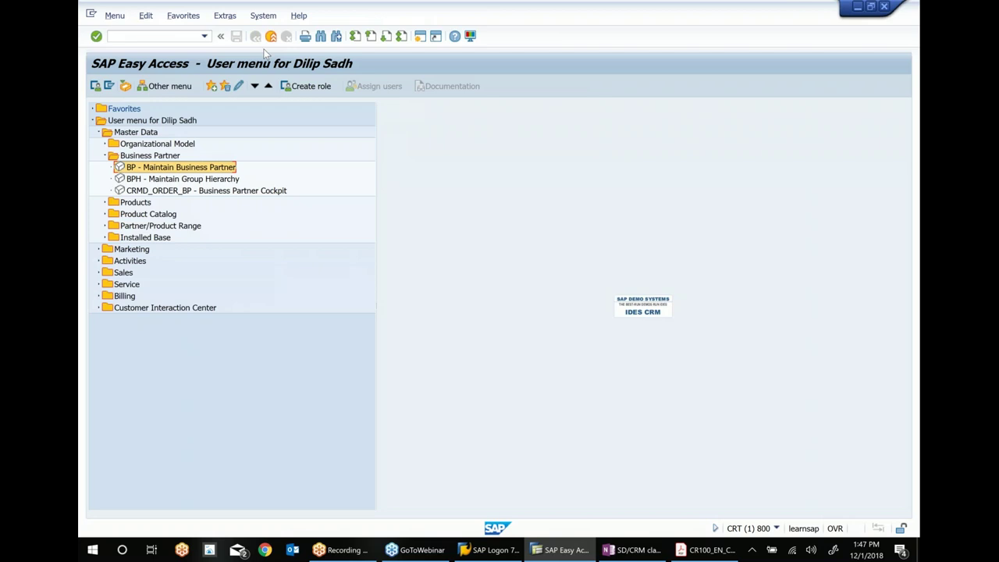
Open organization 415791 (Costco) in Maintain Business Partner by pasting its partner ID
double_click(151, 168)
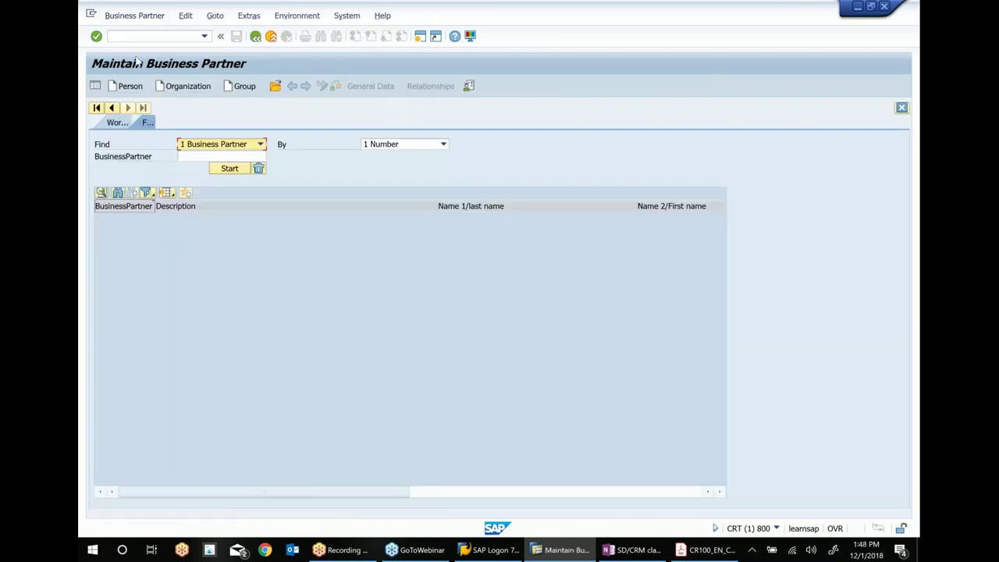
left_click(134, 15)
left_click(137, 32)
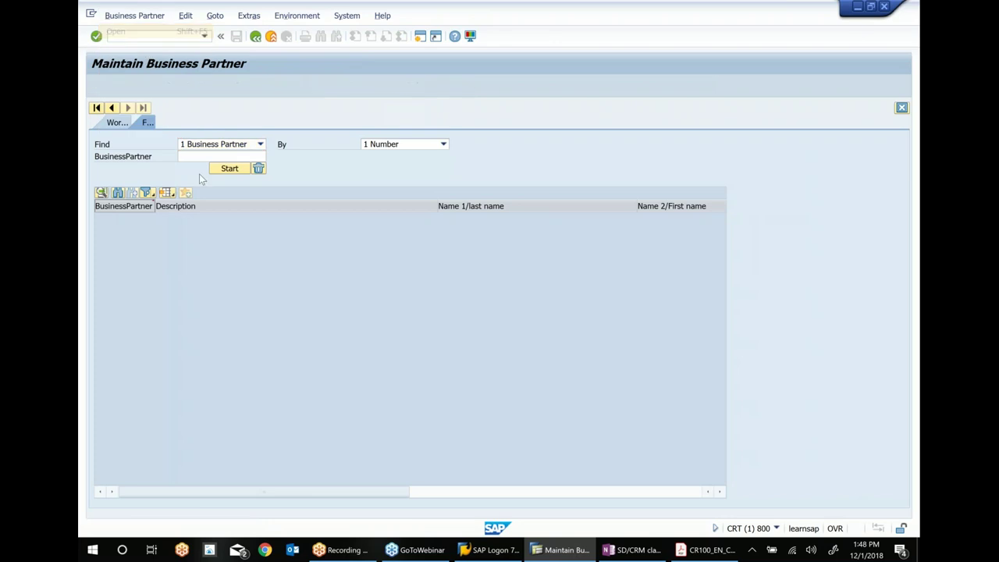
type("415791")
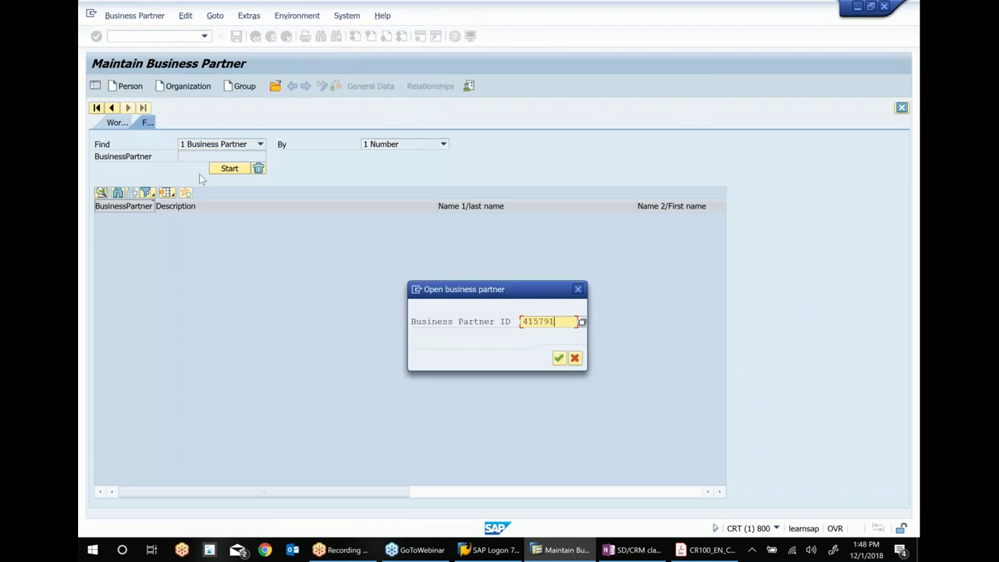
key("Return")
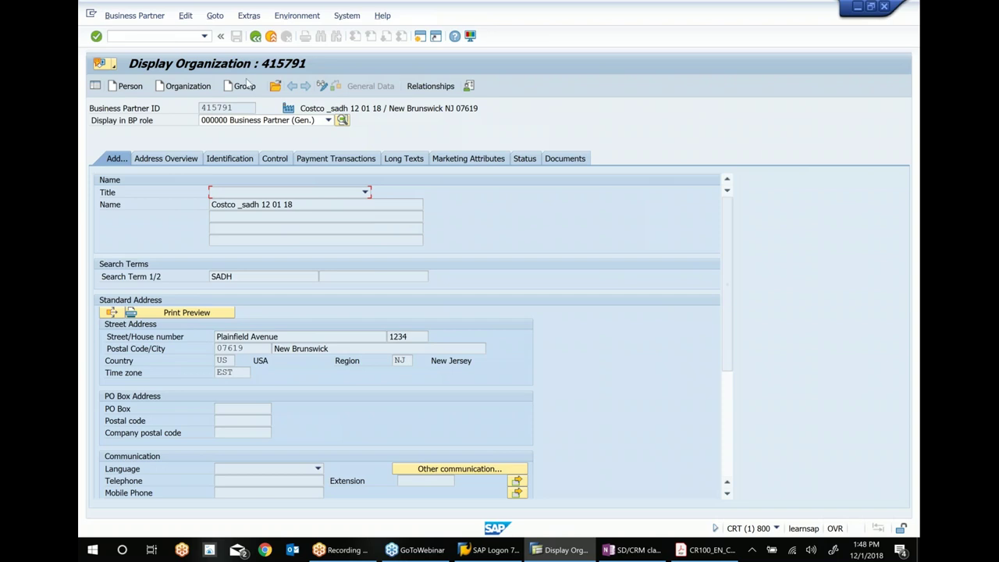
Switch organization 415791 to change mode with role CRM000 Sold-To Party (Maintained)
left_click(325, 87)
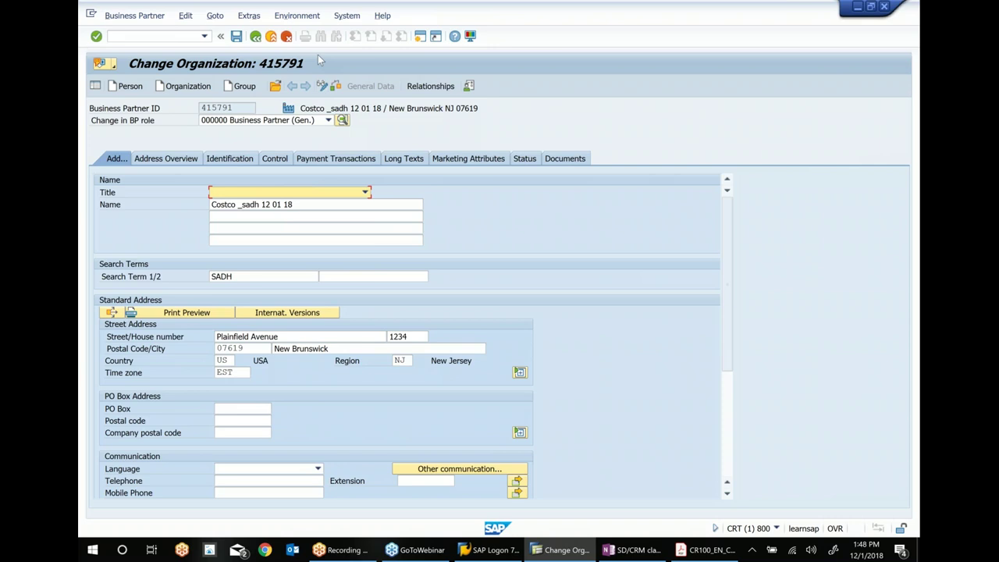
left_click(328, 120)
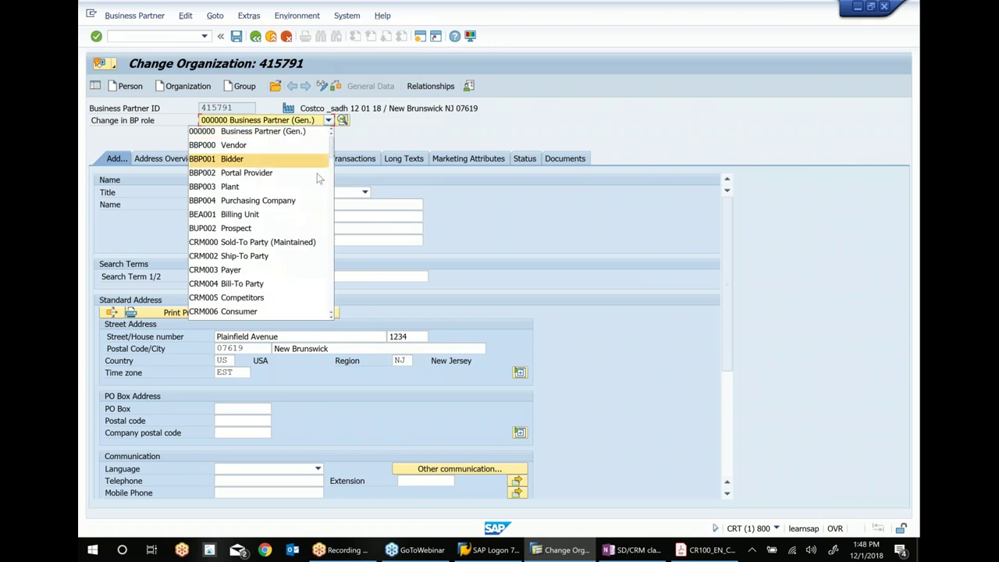
key("Escape")
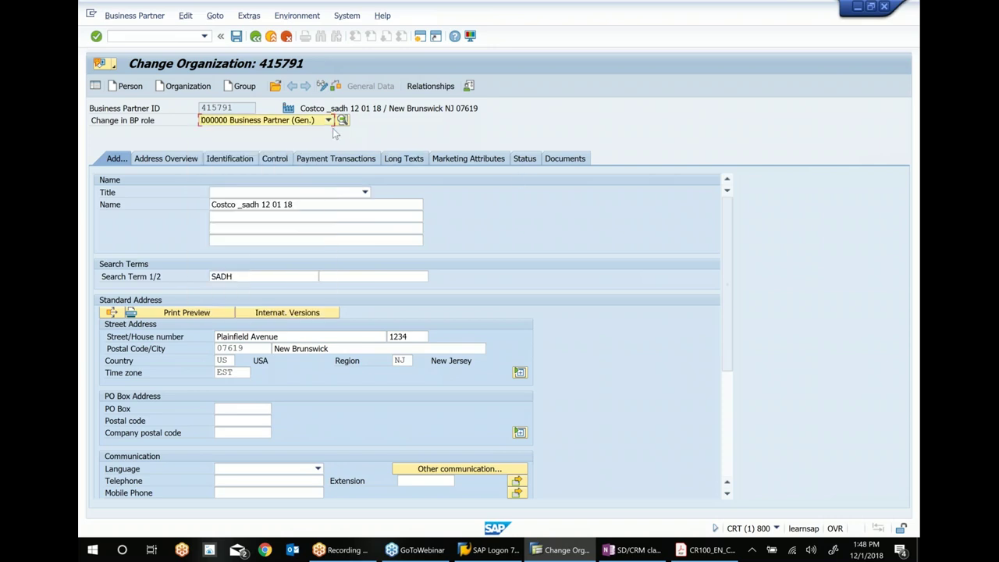
left_click(329, 122)
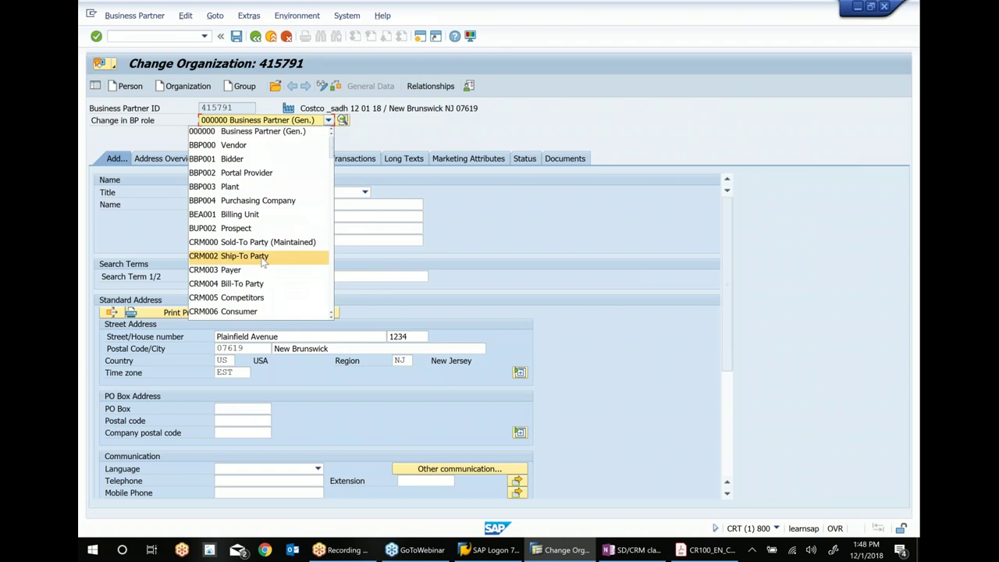
left_click(270, 243)
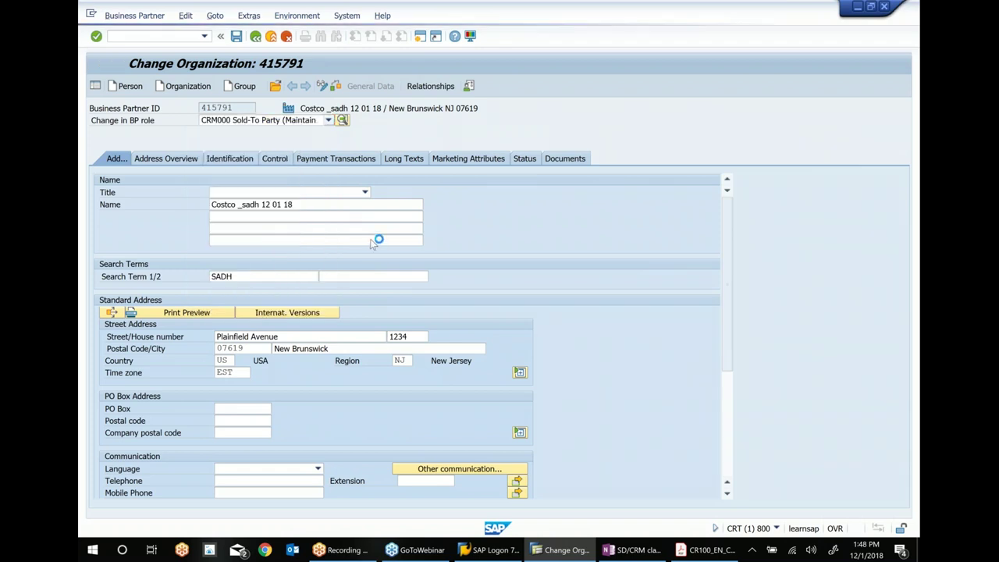
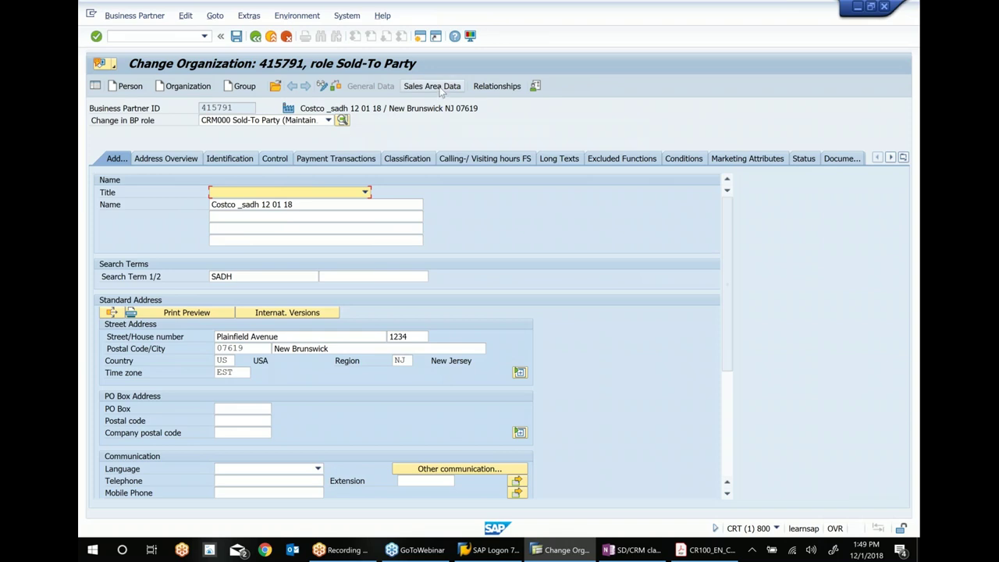
Show organization 415791's relationships, none recorded yet, and expand the relationship category list
left_click(492, 88)
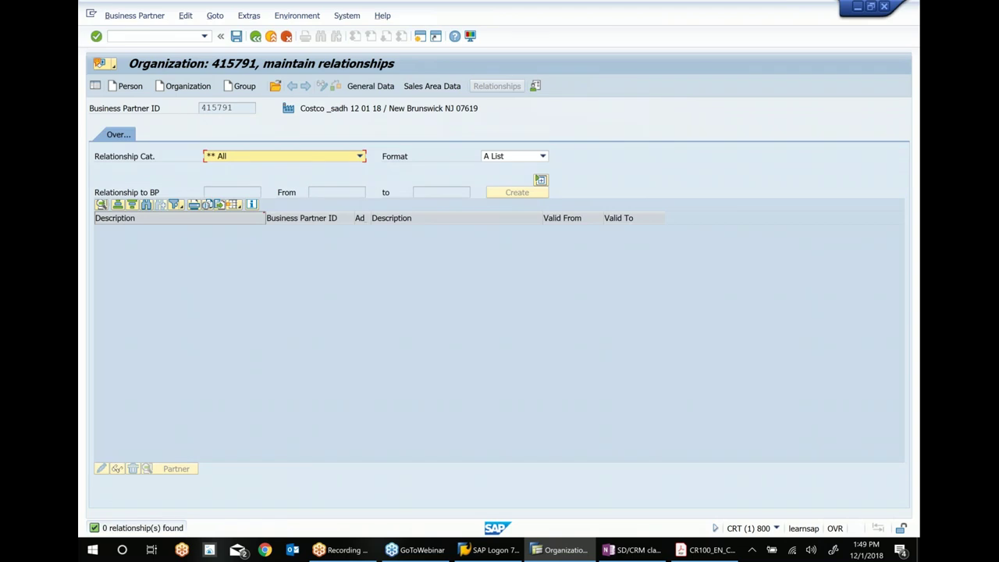
left_click(360, 156)
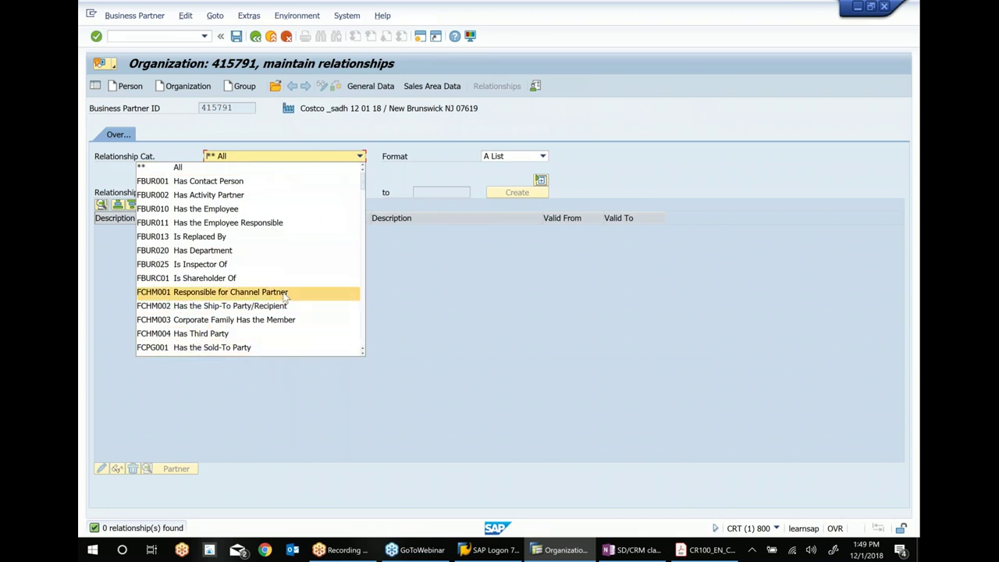
left_click(225, 224)
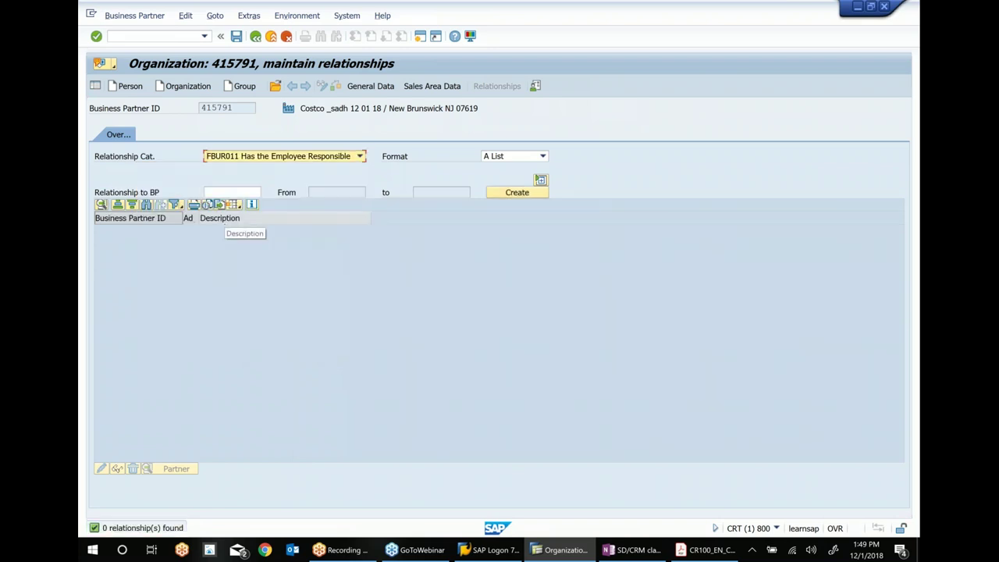
left_click(231, 192)
type("41579")
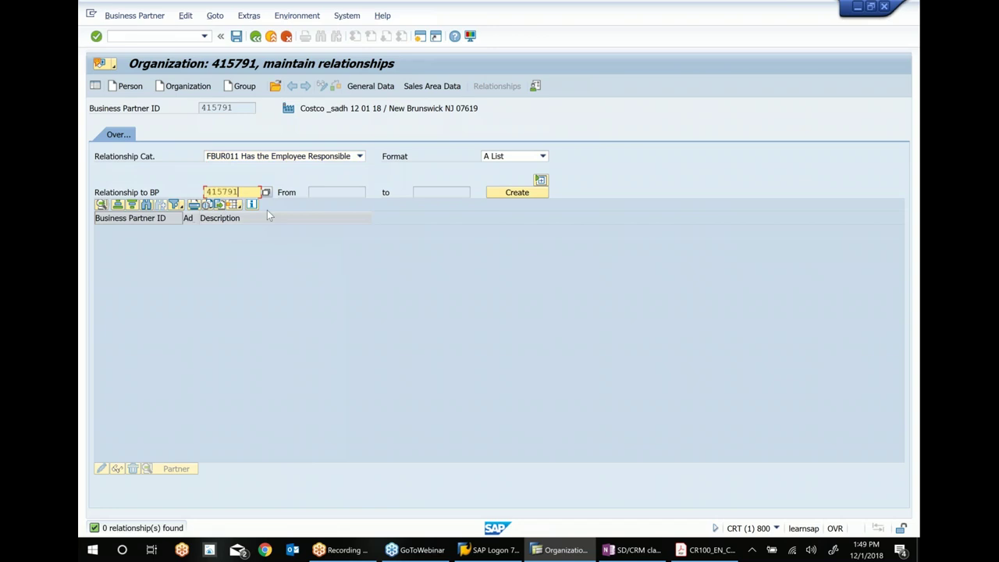
type("3")
key("Return")
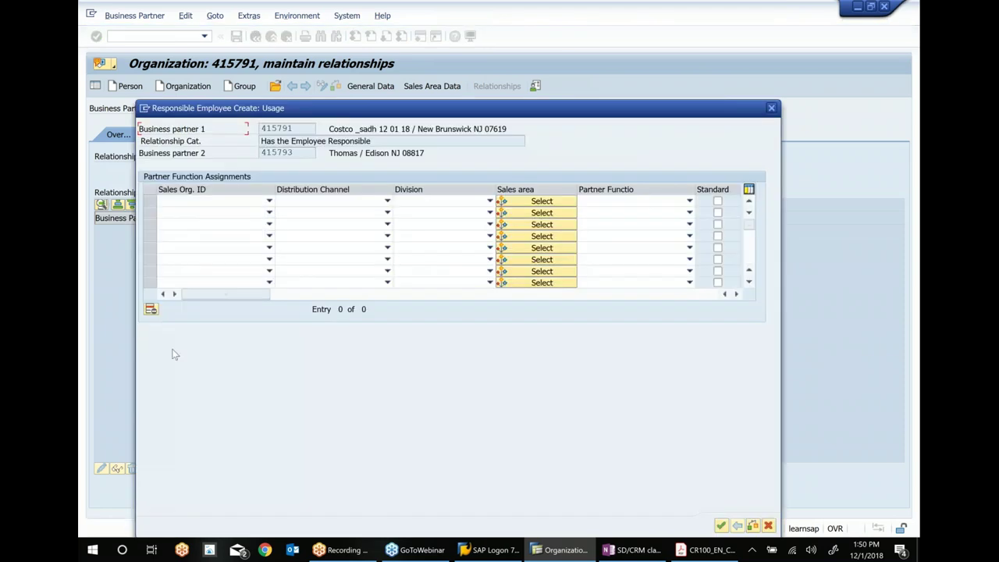
Assign Sales Org. 50000609 US Sales, channel 30 Internet Sales and partner function Sales manager, then confirm
left_click(269, 201)
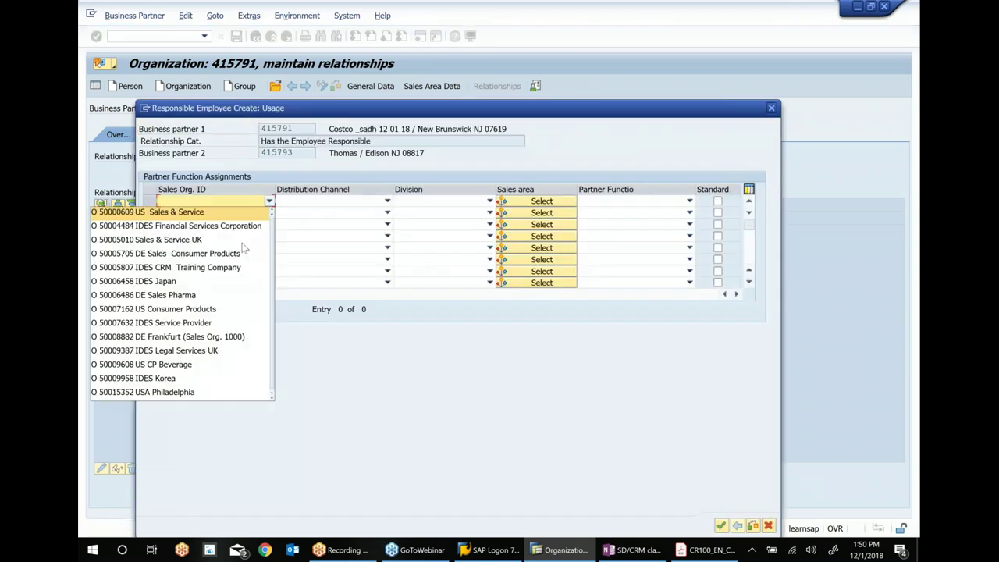
left_click(192, 216)
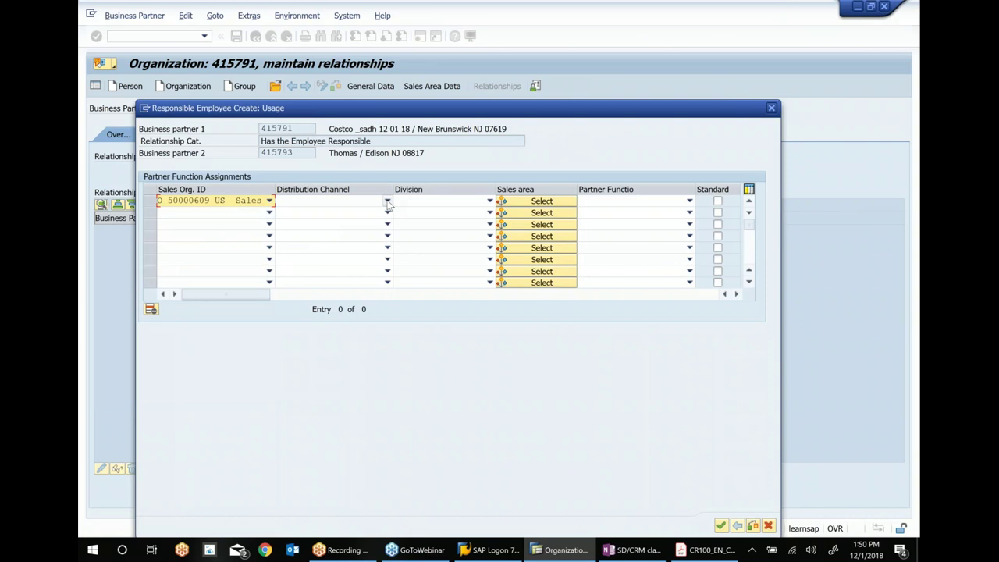
left_click(387, 201)
left_click(312, 295)
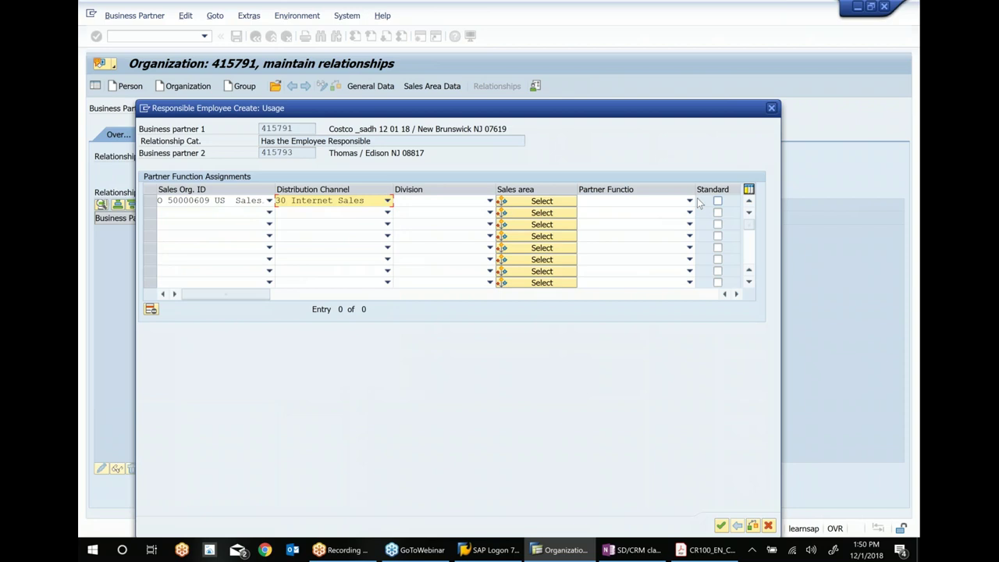
left_click(689, 201)
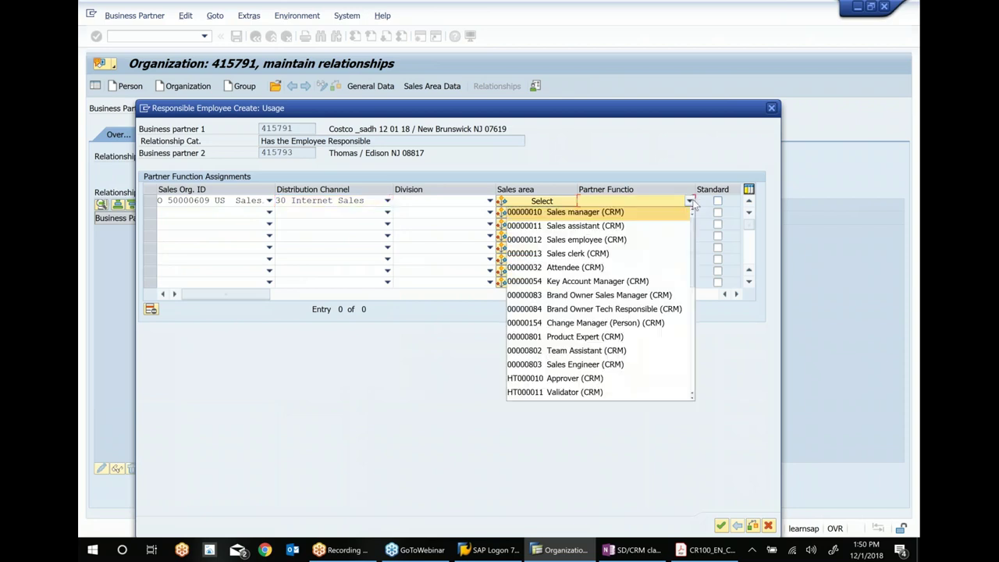
left_click(632, 217)
left_click(722, 527)
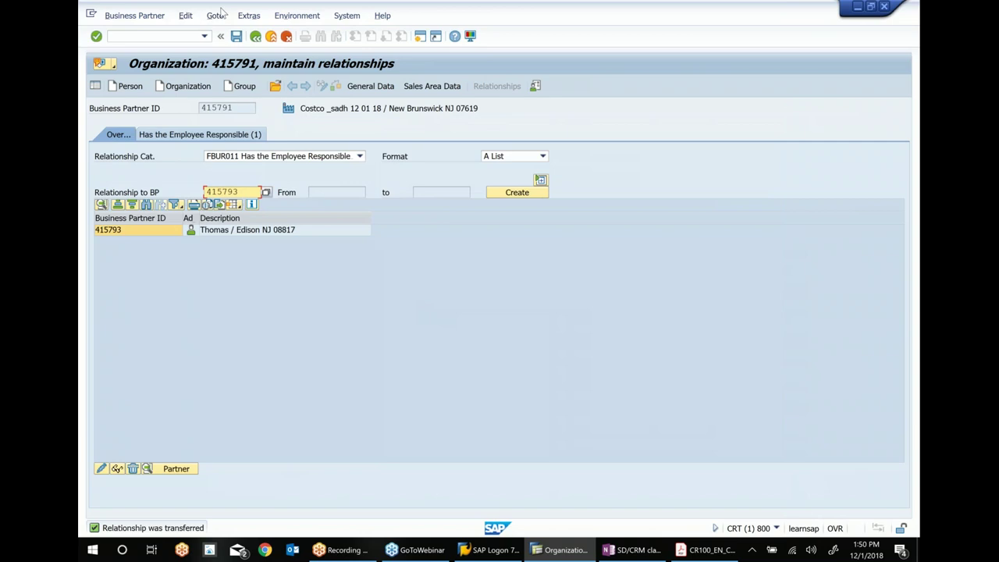
Save organization 415791 with its new Has the Employee Responsible relationship
left_click(237, 37)
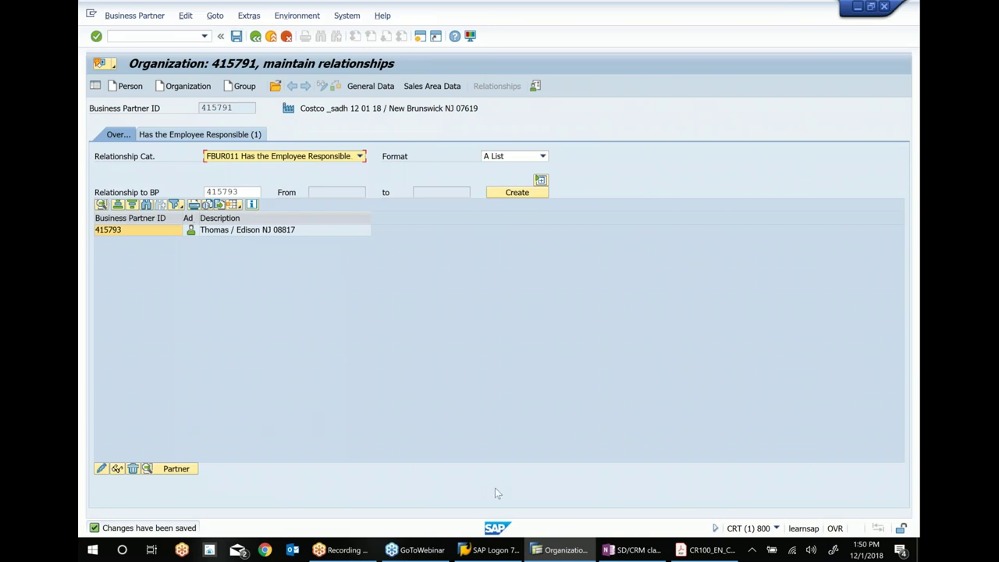
Switch to the CR100 course PDF in Acrobat Reader
left_click(724, 553)
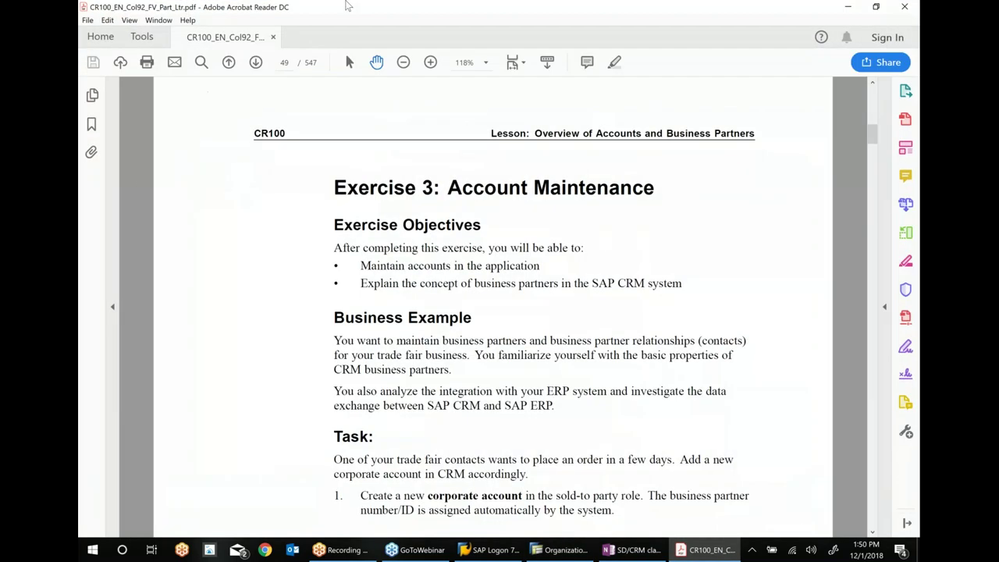
Page past Exercise 4 to page 63 and bring the Account Classification Options and Account Hierarchies heading into view
left_click(253, 65)
left_click(253, 65)
left_click(253, 66)
left_click(253, 66)
left_click(253, 65)
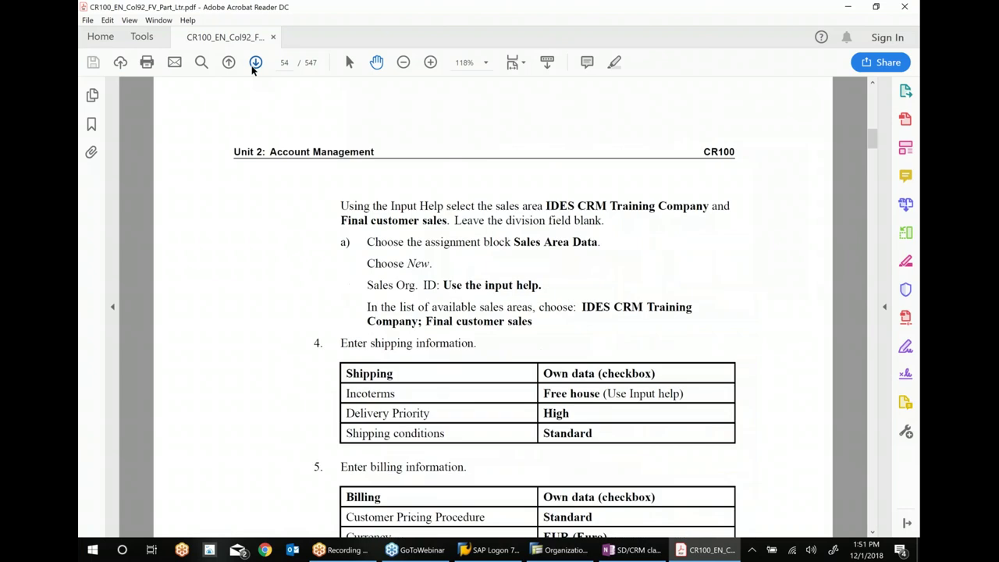
left_click(253, 66)
left_click(253, 65)
left_click(253, 66)
left_click(253, 65)
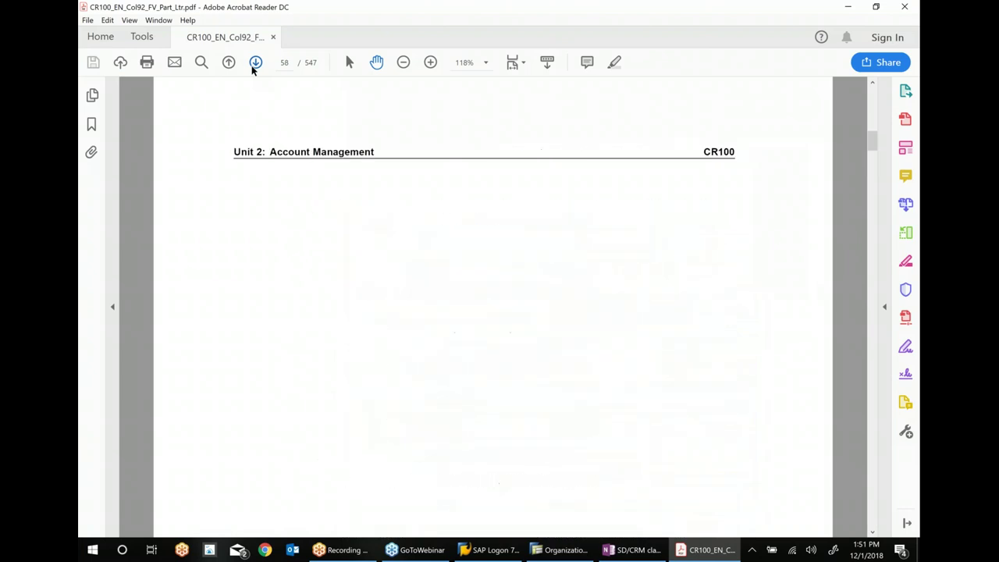
left_click(254, 64)
left_click(254, 64)
left_click(254, 65)
left_click(254, 65)
left_click(254, 64)
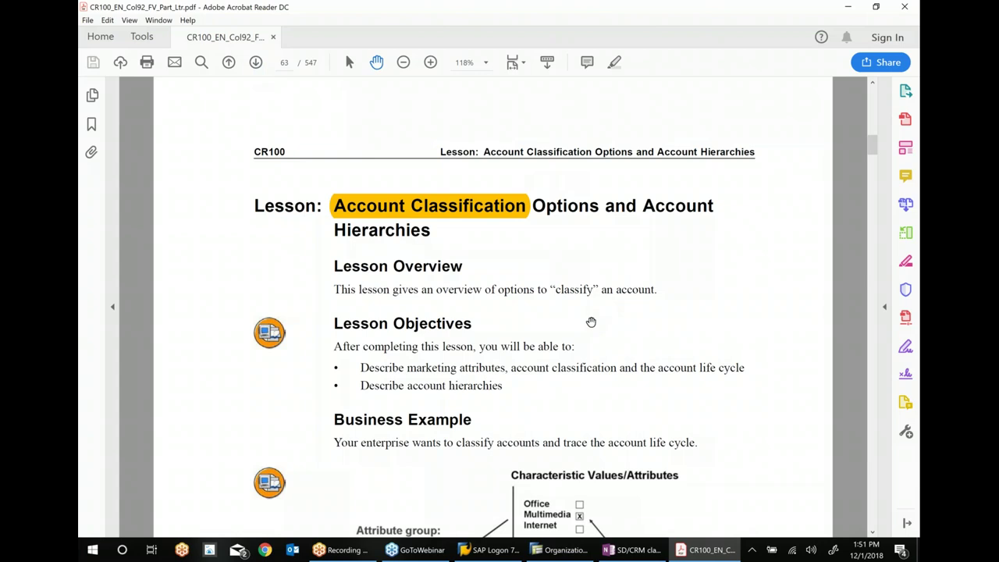
scroll(589, 316, "down", 2)
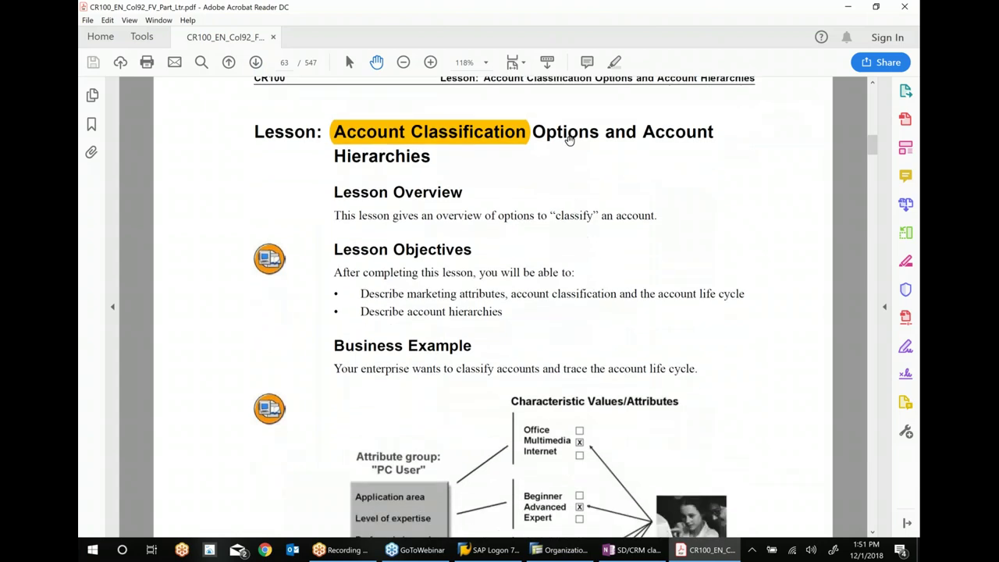
scroll(600, 149, "down", 1)
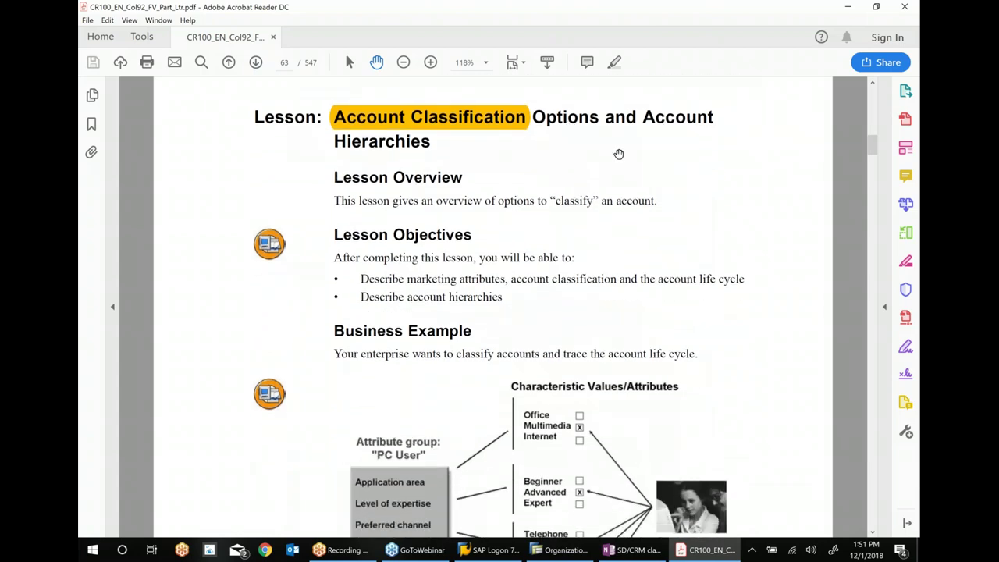